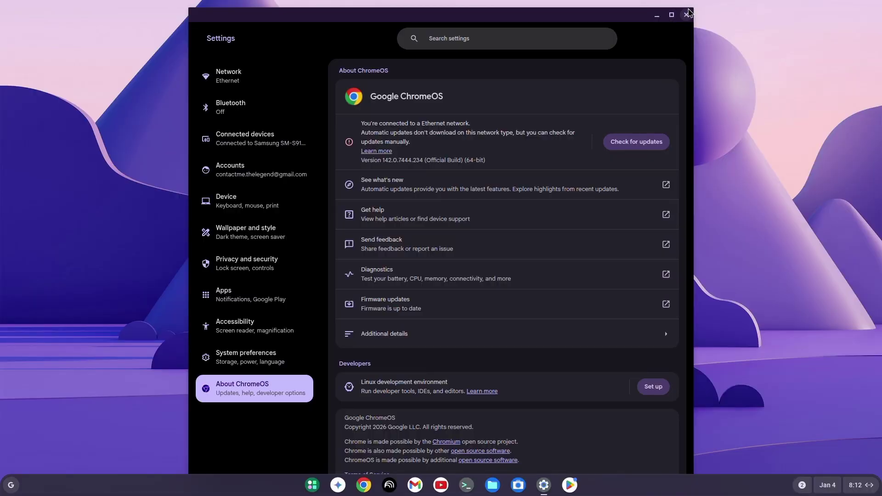
- Close Settings and browse the recommended, popular and educational apps in the Play Store
{"action": "left_click", "coordinate": [686, 15]}
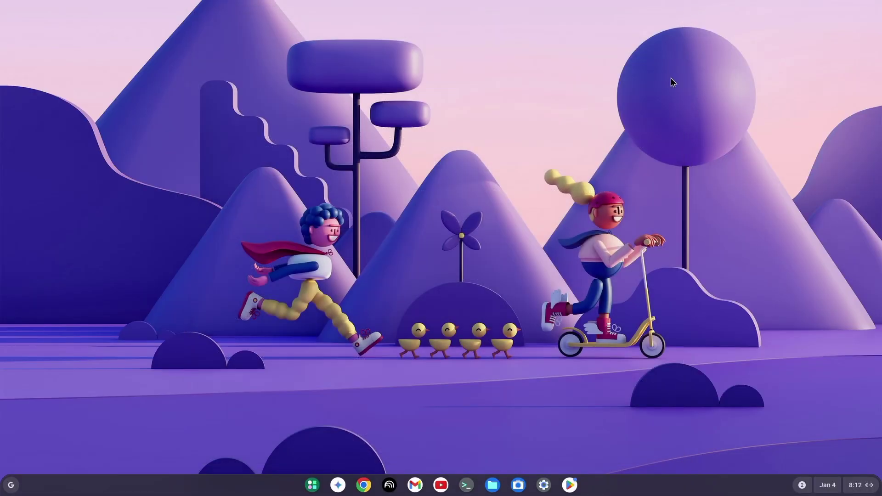
{"action": "left_click", "coordinate": [570, 484]}
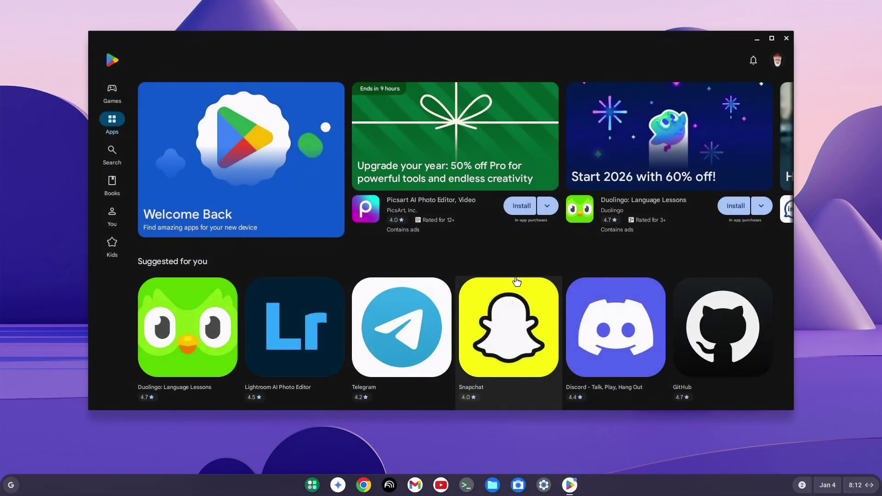
{"action": "scroll", "coordinate": [525, 246], "scroll_direction": "down", "scroll_amount": 2}
{"action": "scroll", "coordinate": [525, 247], "scroll_direction": "down", "scroll_amount": 15}
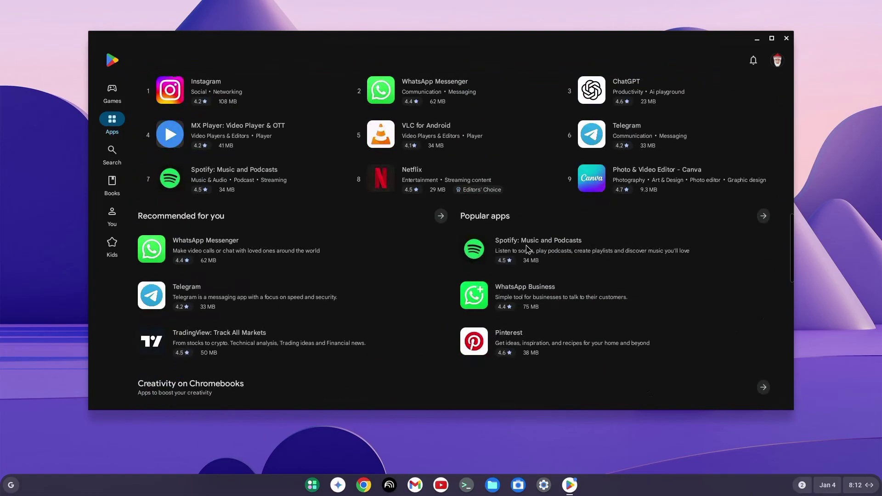
{"action": "scroll", "coordinate": [569, 232], "scroll_direction": "down", "scroll_amount": 5}
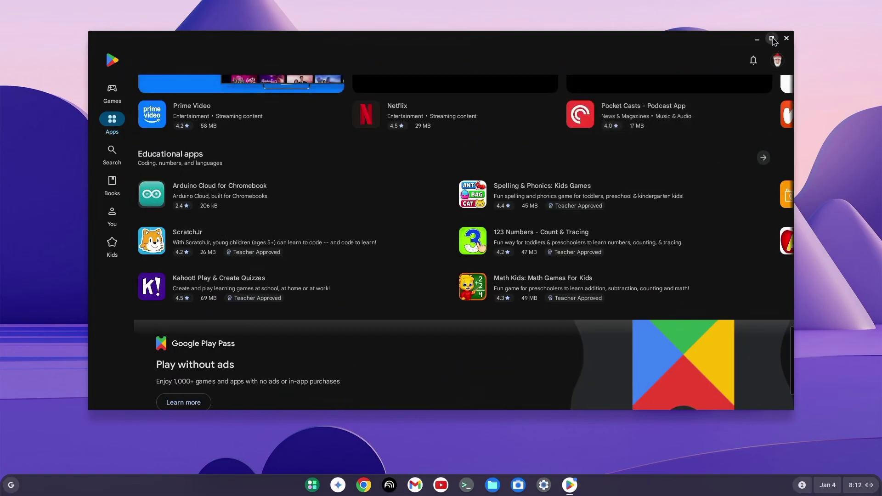
{"action": "key", "text": "alt+equal"}
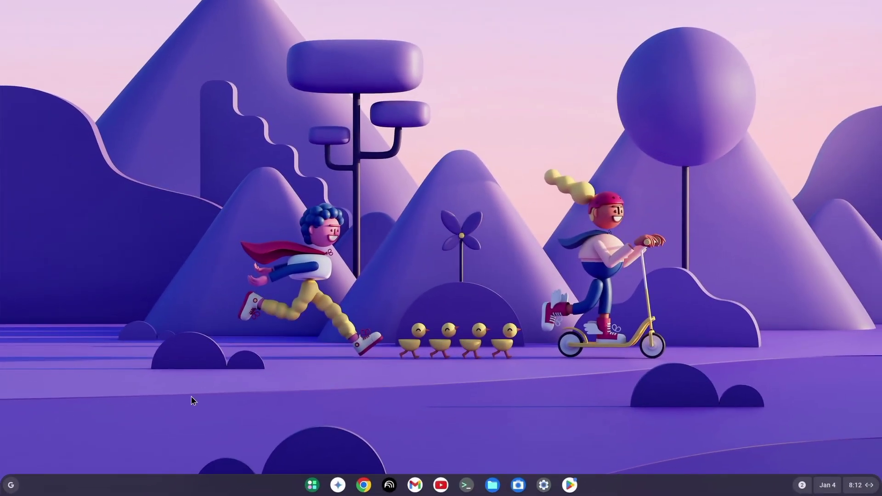
- Open the ChromeOS Settings from the full app list and view the About ChromeOS information
{"action": "left_click", "coordinate": [14, 486]}
{"action": "scroll", "coordinate": [126, 358], "scroll_direction": "down", "scroll_amount": 5}
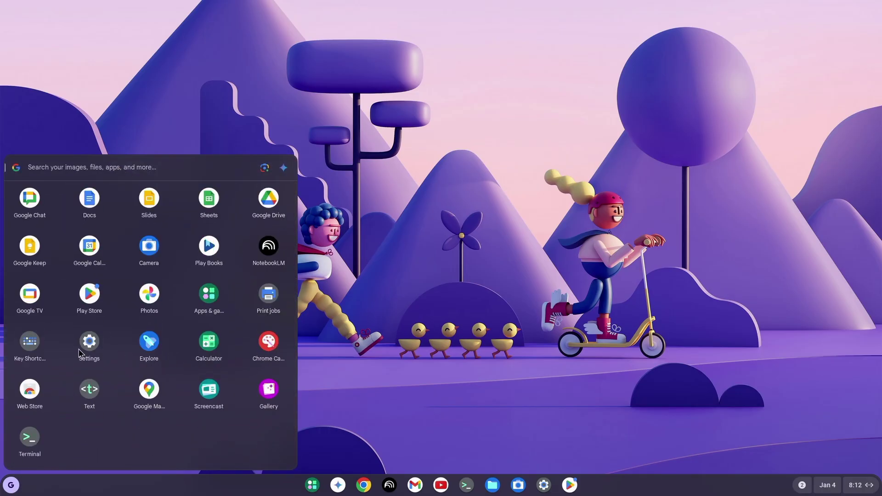
{"action": "left_click", "coordinate": [85, 347]}
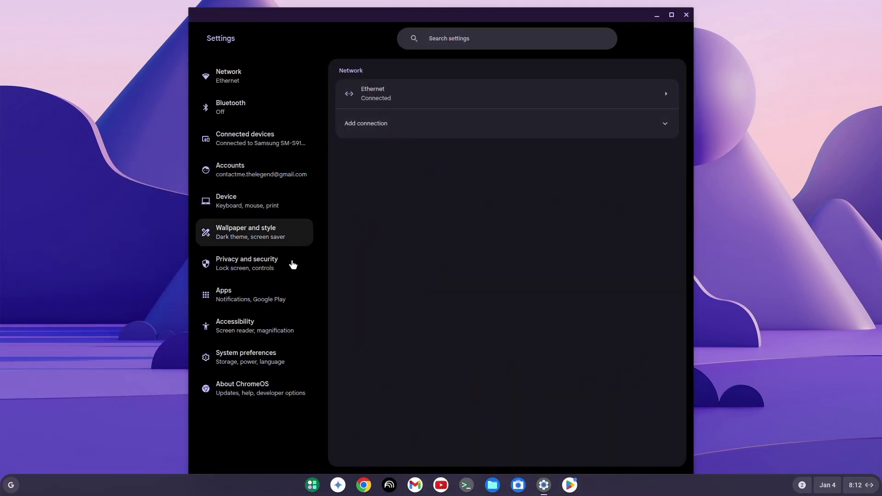
{"action": "left_click", "coordinate": [247, 386]}
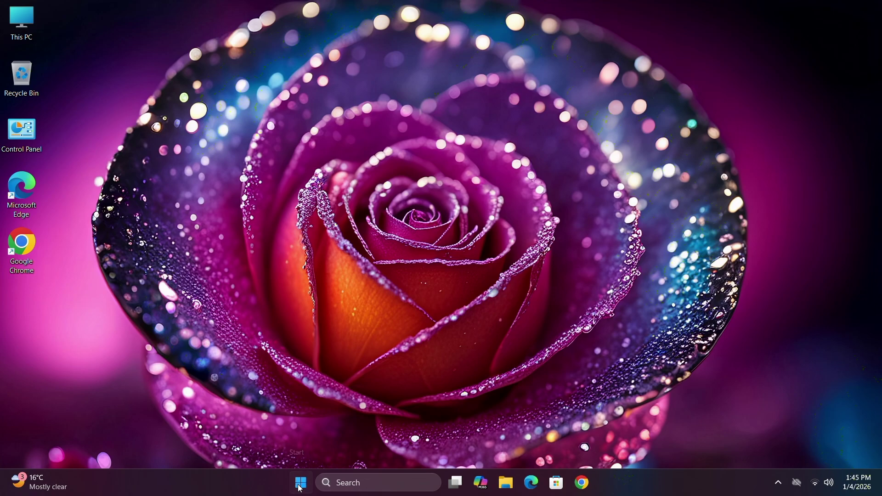
- Check the partition style of Disk 0 in its volume properties in Windows Disk Management
{"action": "right_click", "coordinate": [299, 488]}
{"action": "left_click", "coordinate": [285, 263]}
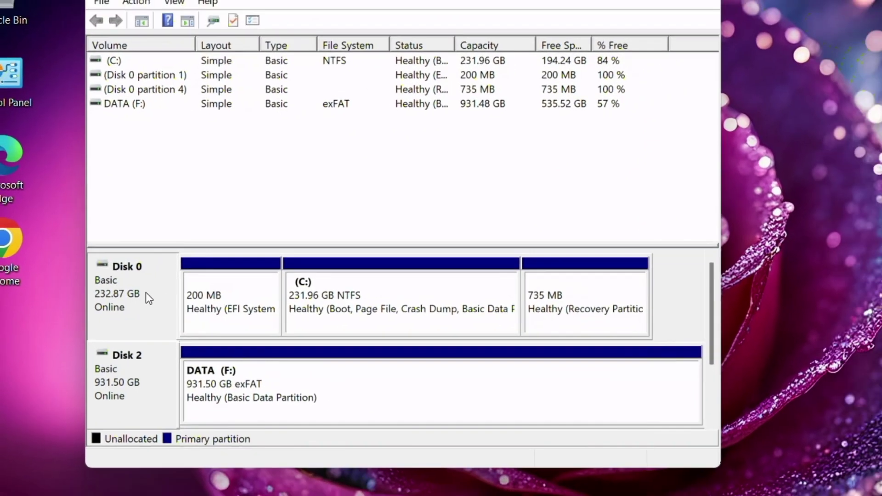
{"action": "right_click", "coordinate": [153, 294]}
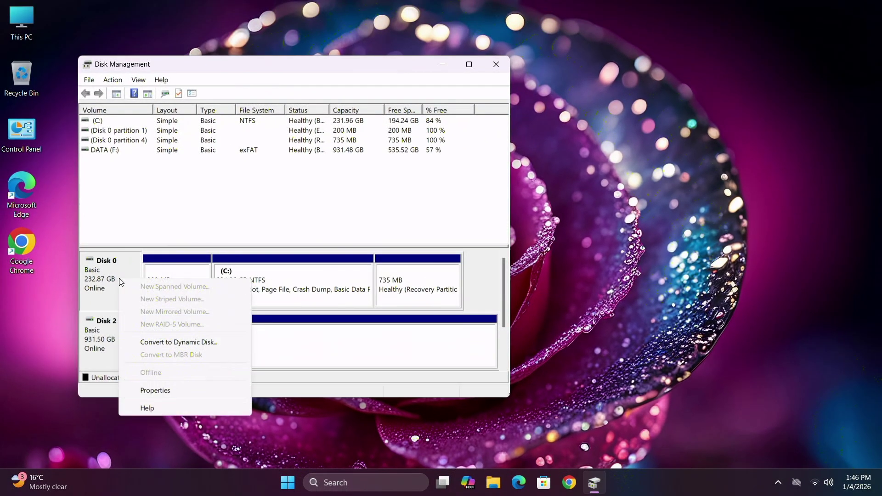
{"action": "left_click", "coordinate": [154, 390]}
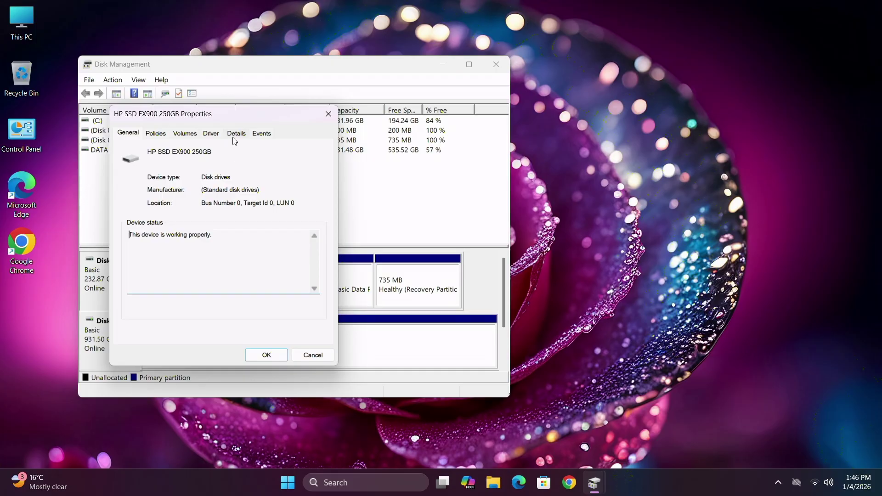
{"action": "left_click", "coordinate": [185, 133]}
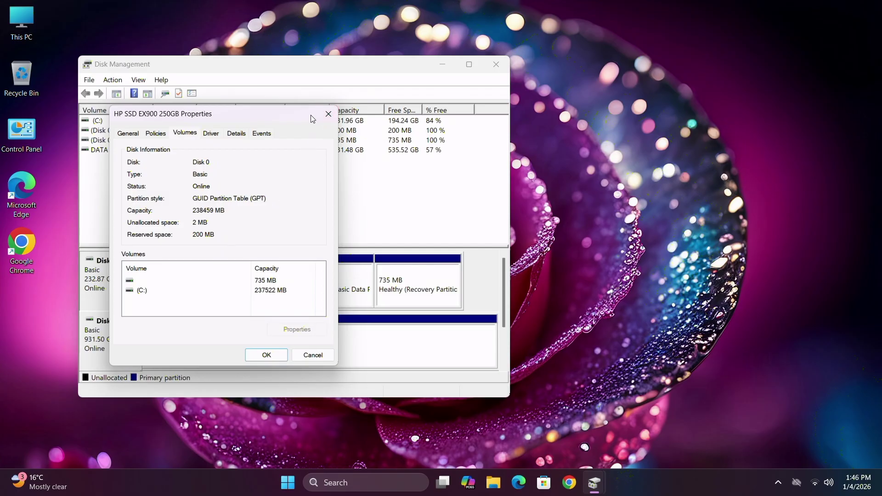
{"action": "left_click", "coordinate": [328, 114]}
{"action": "left_click", "coordinate": [496, 64]}
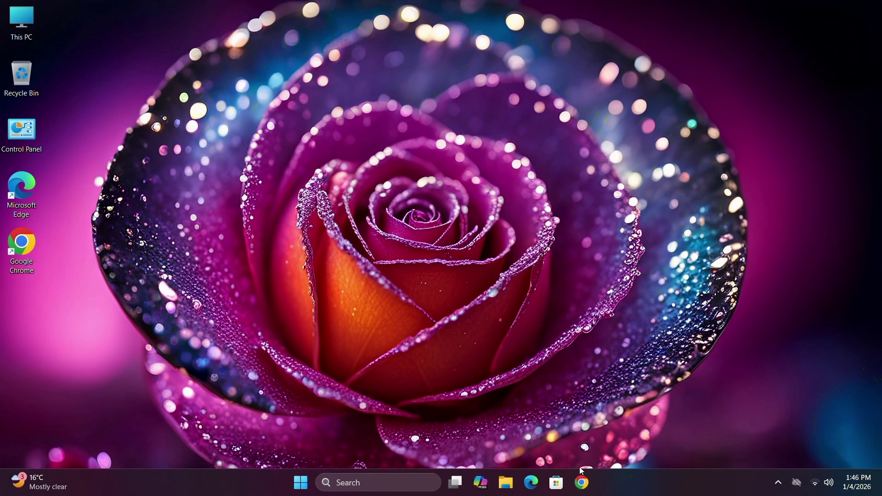
- Search for "chromeos crosstech" in Chrome, open the Chrome OS Updates site and show its list of devices
{"action": "left_click", "coordinate": [582, 481]}
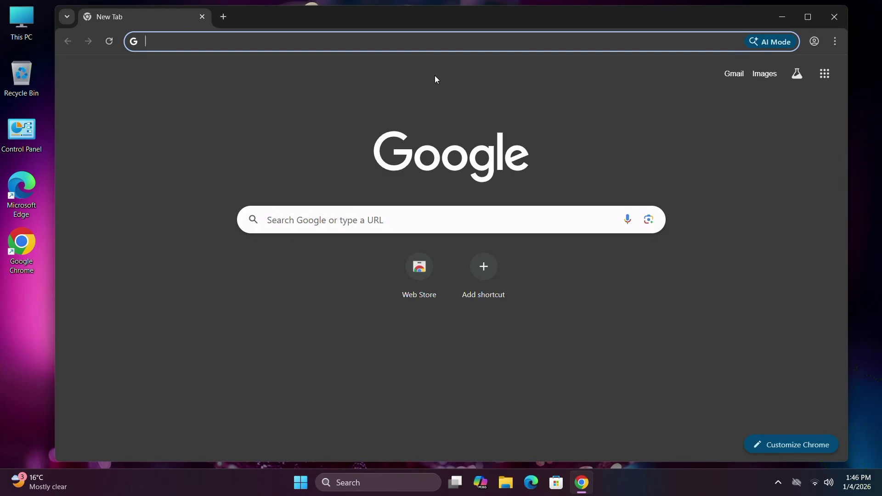
{"action": "type", "text": "chromeos crosstech"}
{"action": "key", "text": "Return"}
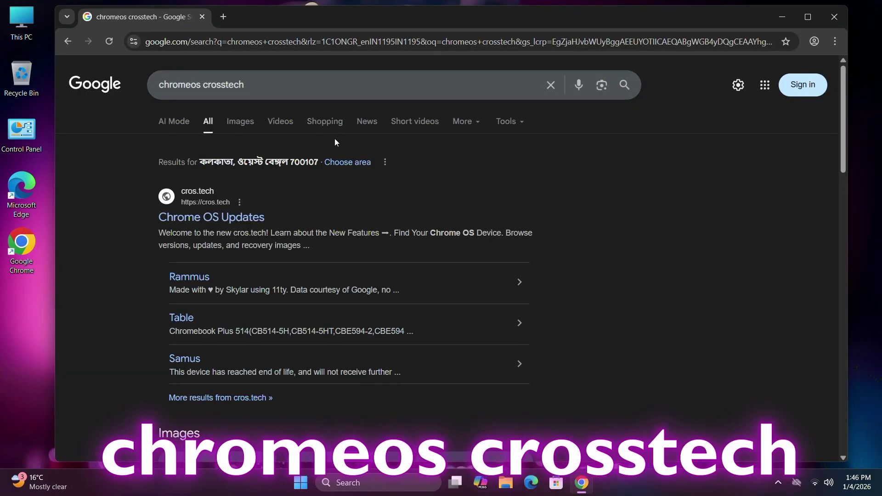
{"action": "left_click", "coordinate": [245, 220]}
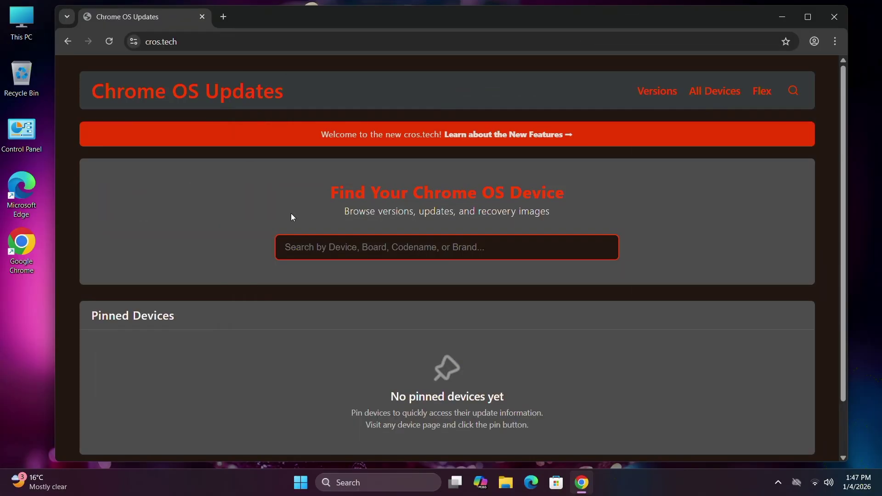
{"action": "left_click", "coordinate": [488, 248]}
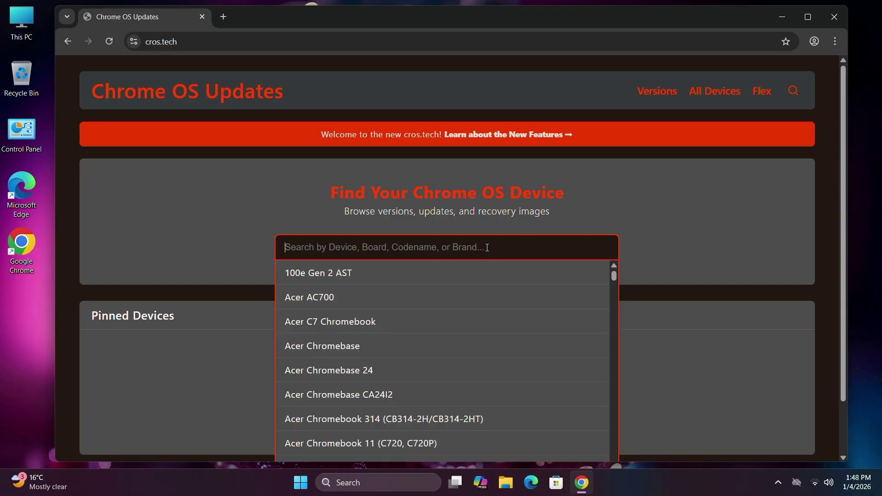
{"action": "left_click", "coordinate": [783, 18]}
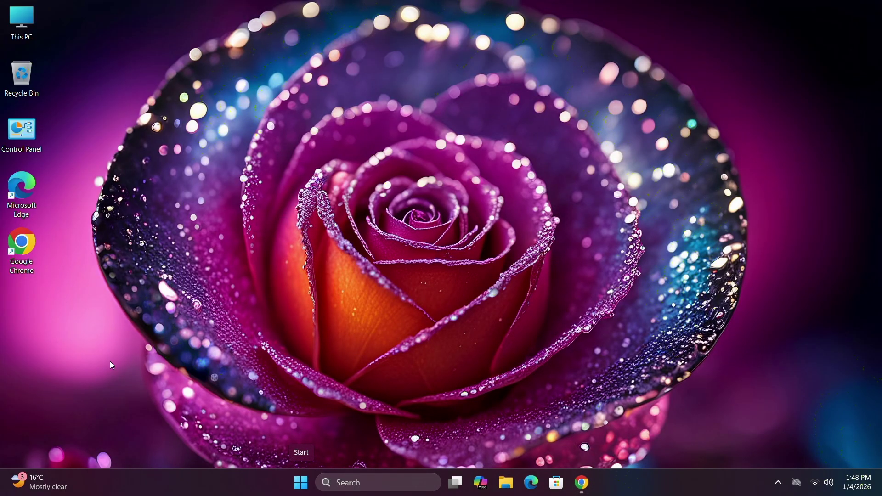
- Check the processor, RAM and graphics specifications in the properties of This PC
{"action": "right_click", "coordinate": [21, 15]}
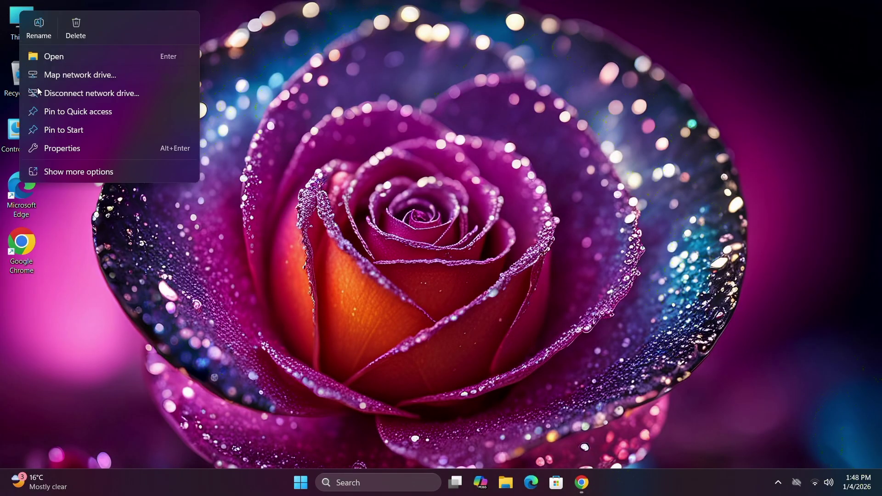
{"action": "left_click", "coordinate": [62, 150]}
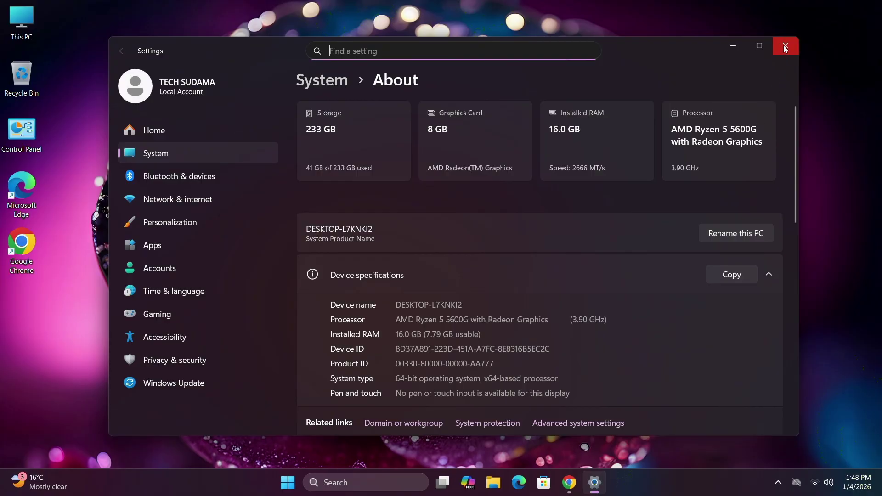
{"action": "left_click", "coordinate": [785, 46]}
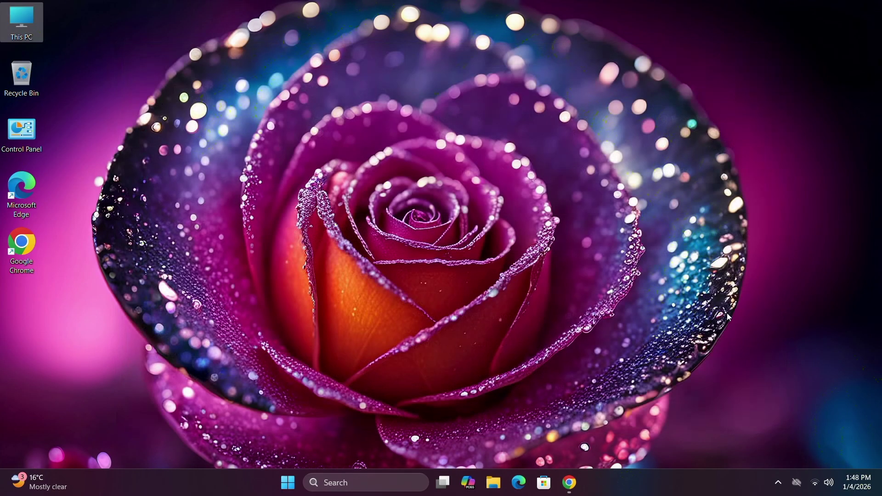
- Check the computer's hardware performance details in Task Manager
{"action": "right_click", "coordinate": [669, 487]}
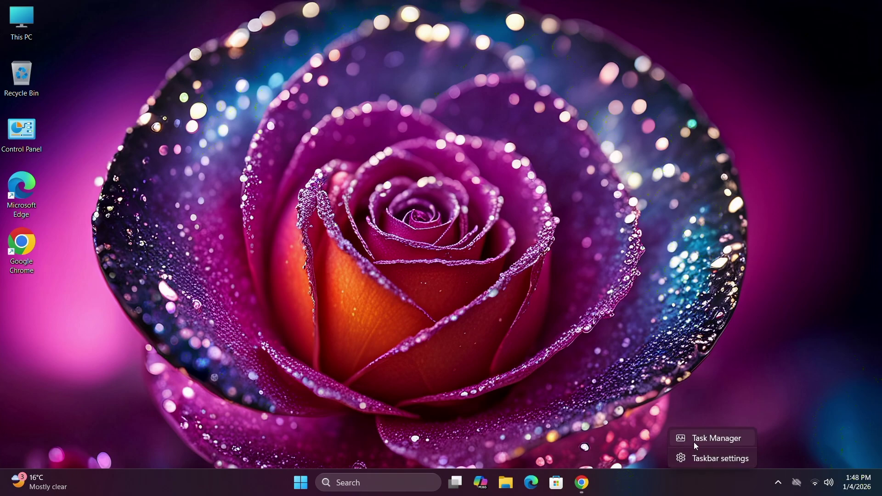
{"action": "left_click", "coordinate": [695, 443]}
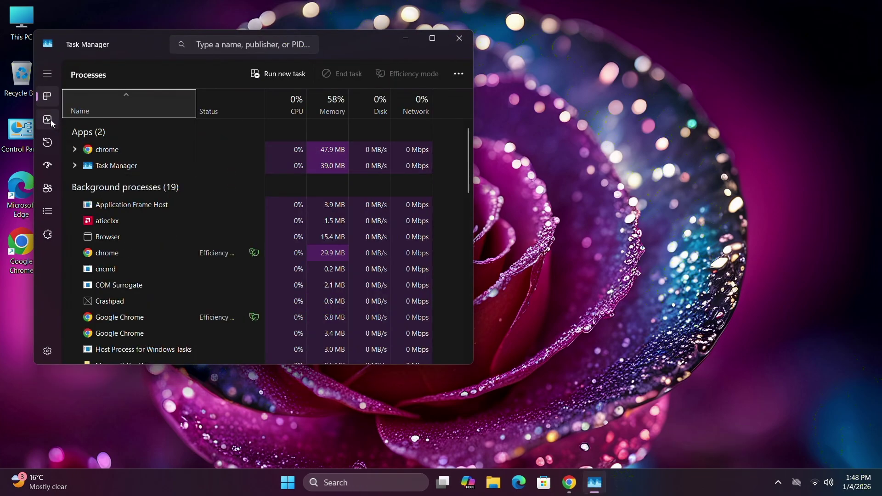
{"action": "left_click", "coordinate": [48, 120]}
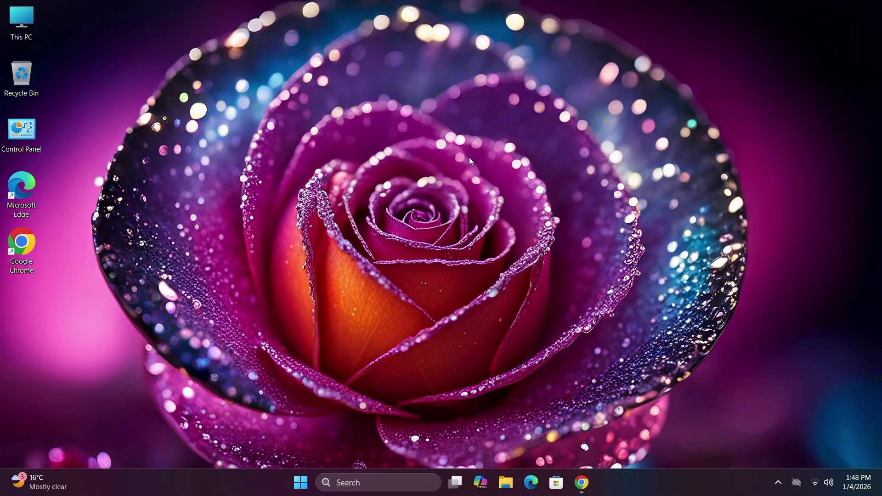
- Search for "cpuz" in a new Chrome tab and open the CPUID page for the CPU-Z software
{"action": "left_click", "coordinate": [582, 482]}
{"action": "left_click", "coordinate": [225, 16]}
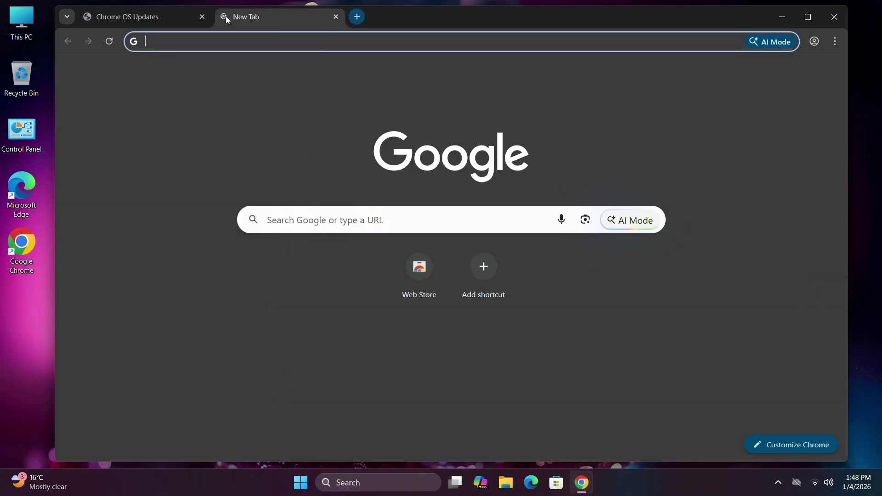
{"action": "type", "text": "cpuz"}
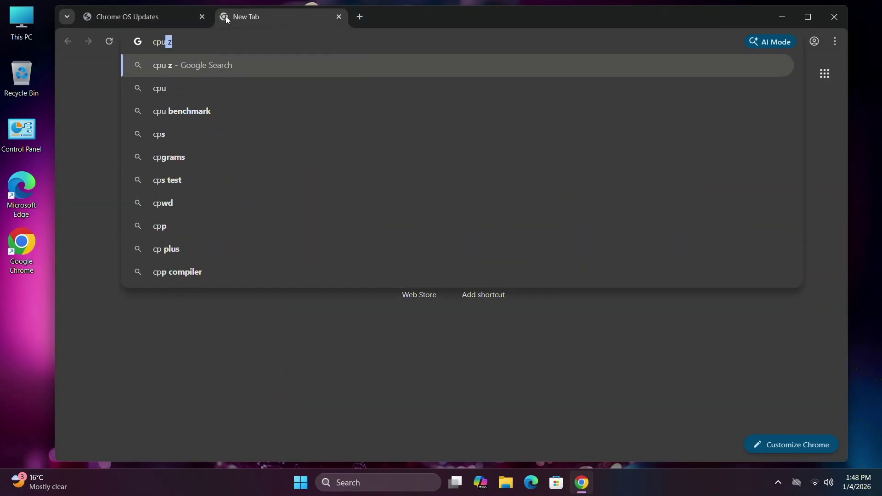
{"action": "key", "text": "Return"}
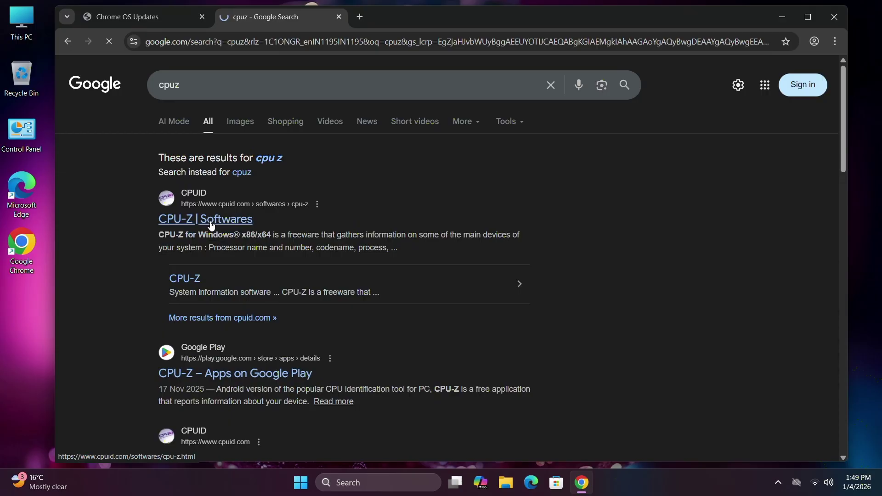
{"action": "left_click", "coordinate": [211, 222]}
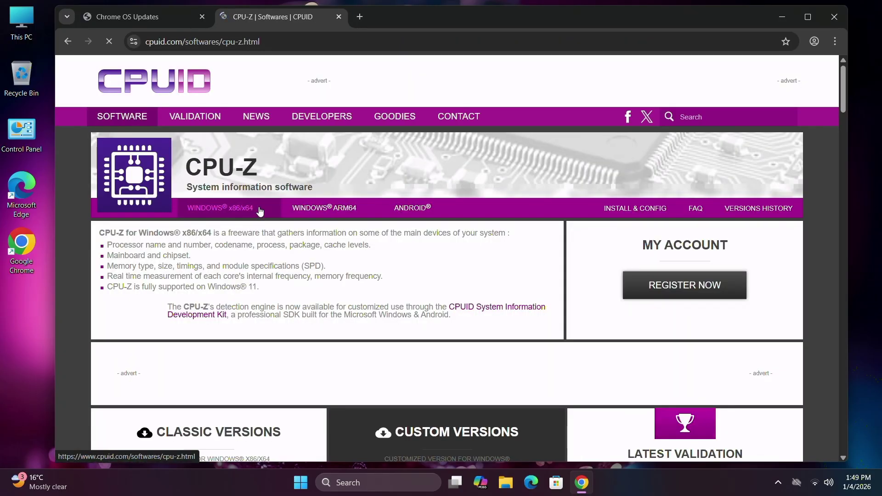
- Choose the English setup version of CPU-Z for download and dismiss the advertisement
{"action": "scroll", "coordinate": [401, 245], "scroll_direction": "down", "scroll_amount": 4}
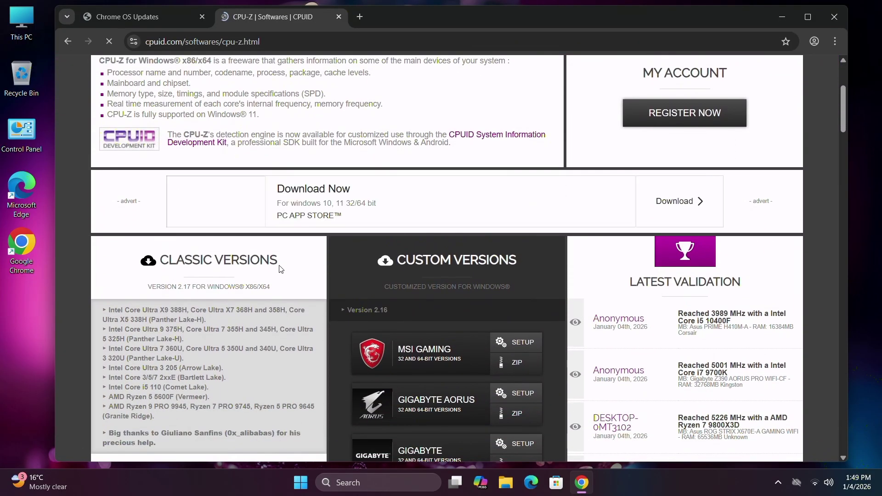
{"action": "scroll", "coordinate": [288, 269], "scroll_direction": "down", "scroll_amount": 8}
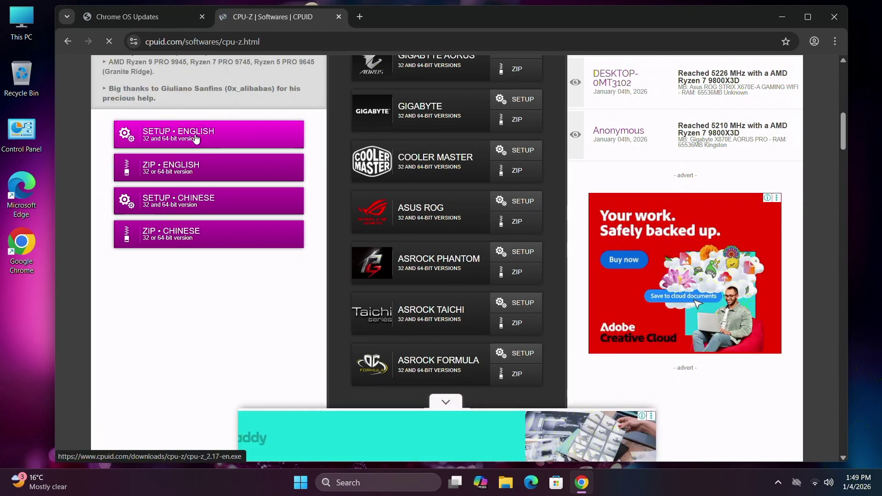
{"action": "left_click", "coordinate": [196, 139]}
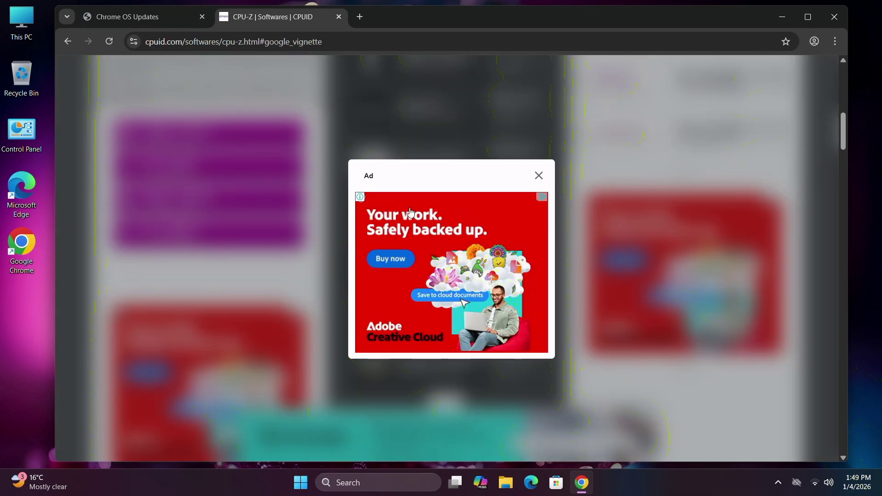
{"action": "left_click", "coordinate": [538, 176]}
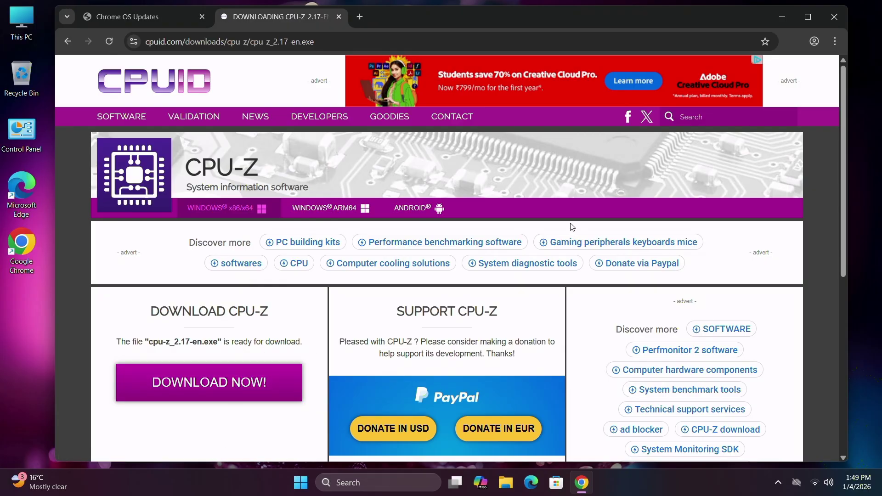
- Clear the browser's download history and launch cpu-z_2.17-en.exe, allowing it to make changes to the device
{"action": "left_click", "coordinate": [793, 41]}
{"action": "left_click", "coordinate": [781, 186]}
{"action": "left_click", "coordinate": [817, 72]}
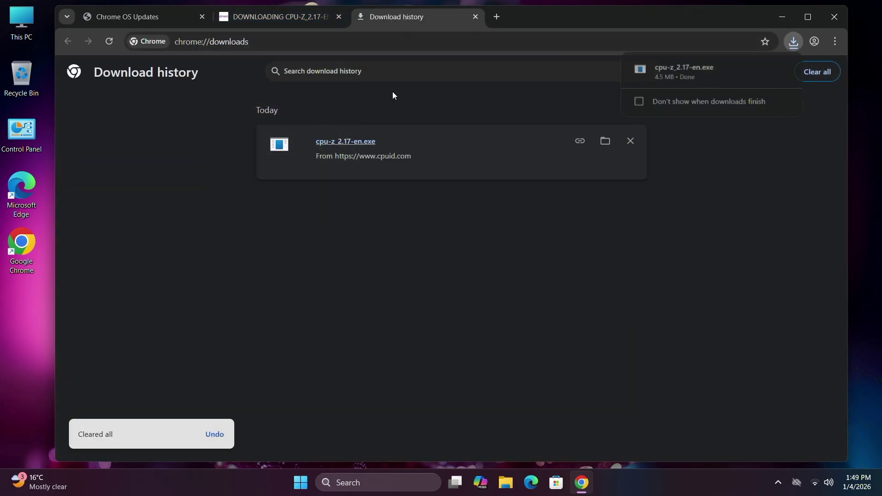
{"action": "left_click", "coordinate": [365, 142]}
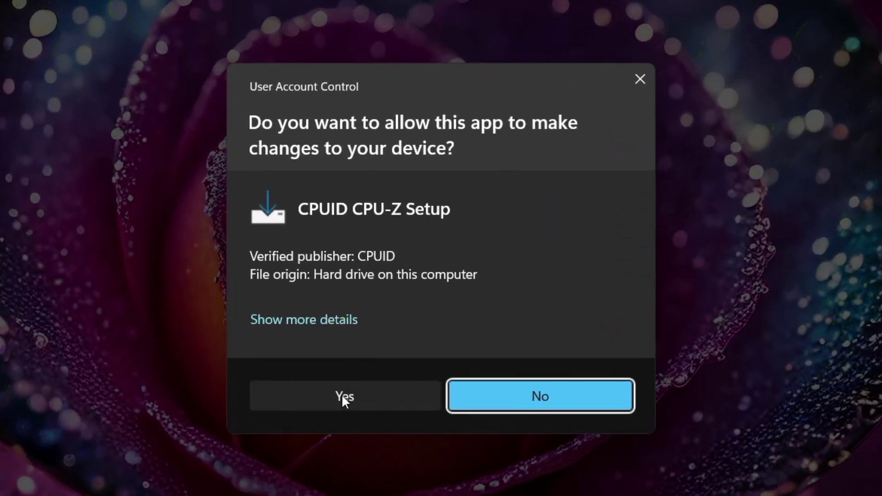
{"action": "left_click", "coordinate": [341, 394]}
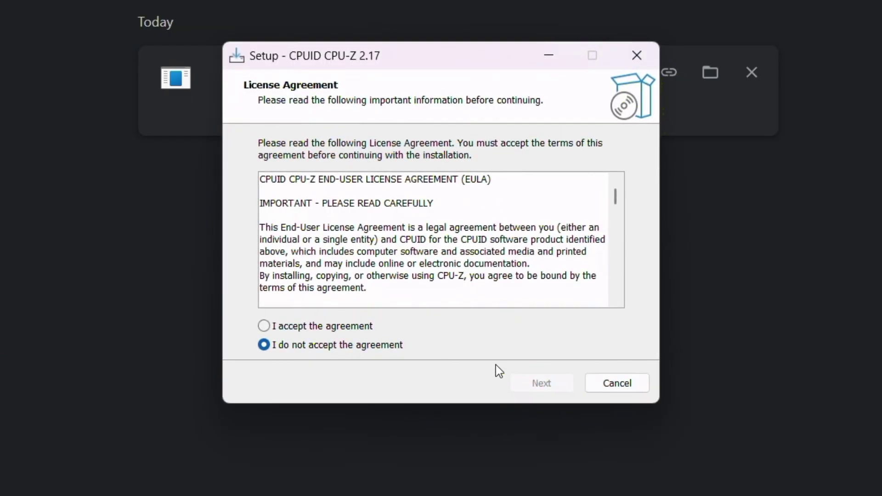
- Accept the CPU-Z license agreement and install it with the default location, Start Menu folder and desktop icon
{"action": "left_click", "coordinate": [308, 327]}
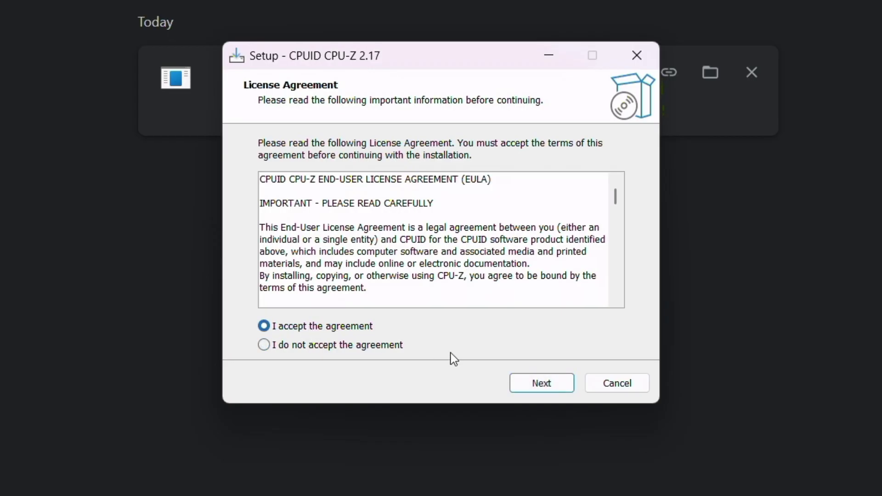
{"action": "left_click", "coordinate": [551, 384]}
{"action": "left_click", "coordinate": [551, 384]}
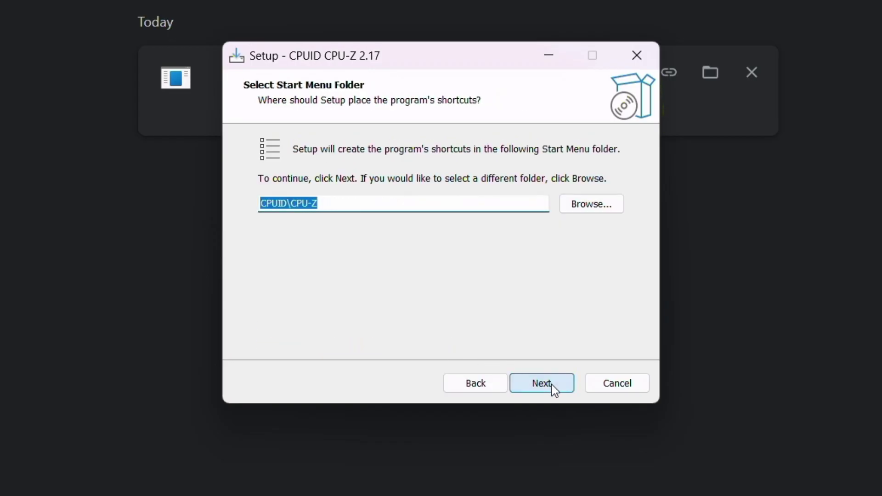
{"action": "left_click", "coordinate": [551, 384]}
{"action": "left_click", "coordinate": [551, 384]}
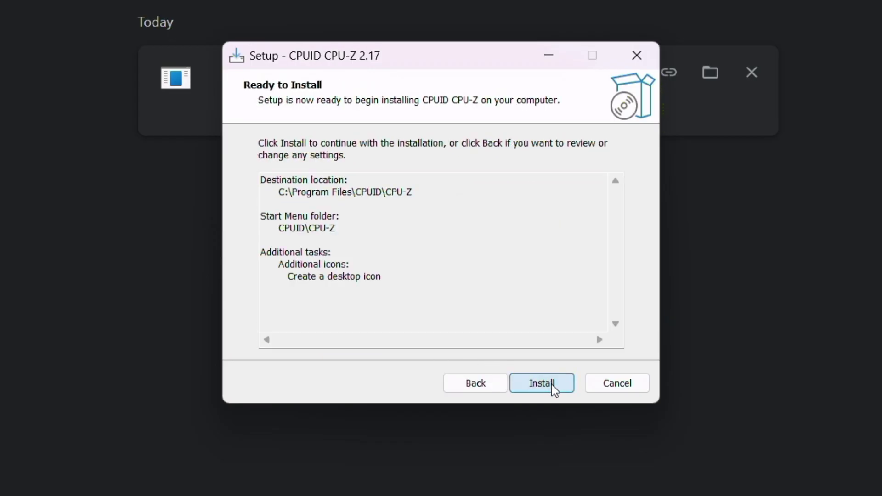
{"action": "left_click", "coordinate": [551, 384]}
{"action": "left_click", "coordinate": [541, 383]}
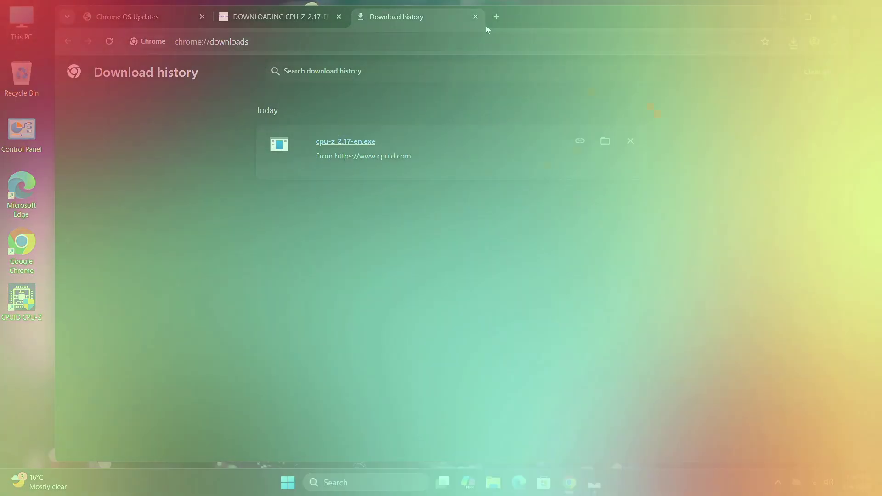
- Close the download history and CPU-Z download tabs in Chrome, and minimize the browser
{"action": "left_click", "coordinate": [475, 16]}
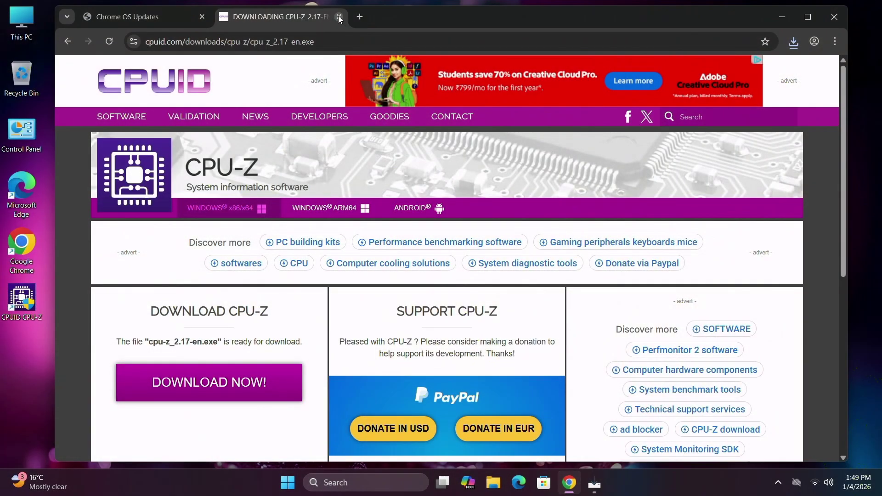
{"action": "left_click", "coordinate": [338, 17]}
{"action": "left_click", "coordinate": [781, 17]}
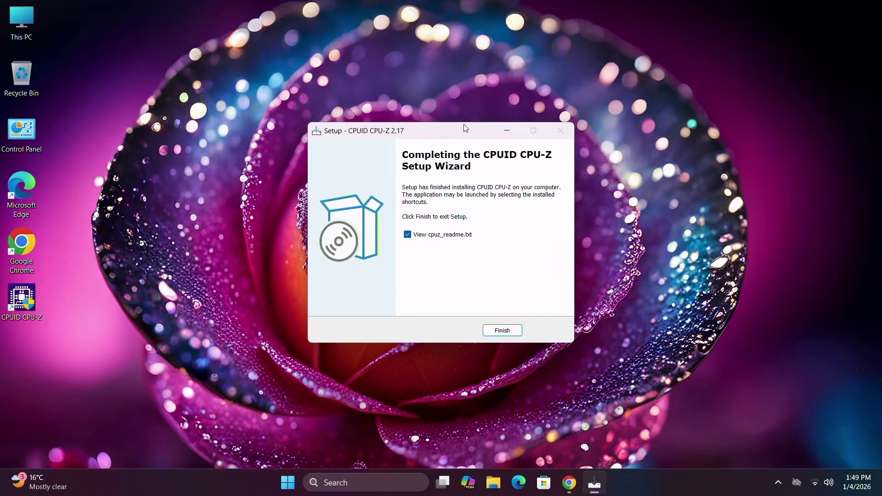
- Finish the CPU-Z setup, closing its readme file, and launch CPU-Z with permission to make changes to the device
{"action": "left_click", "coordinate": [502, 330]}
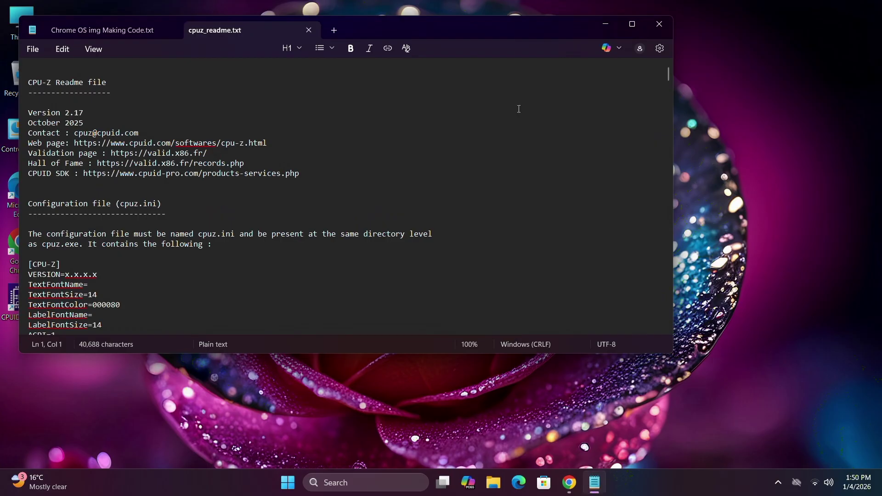
{"action": "left_click", "coordinate": [660, 24]}
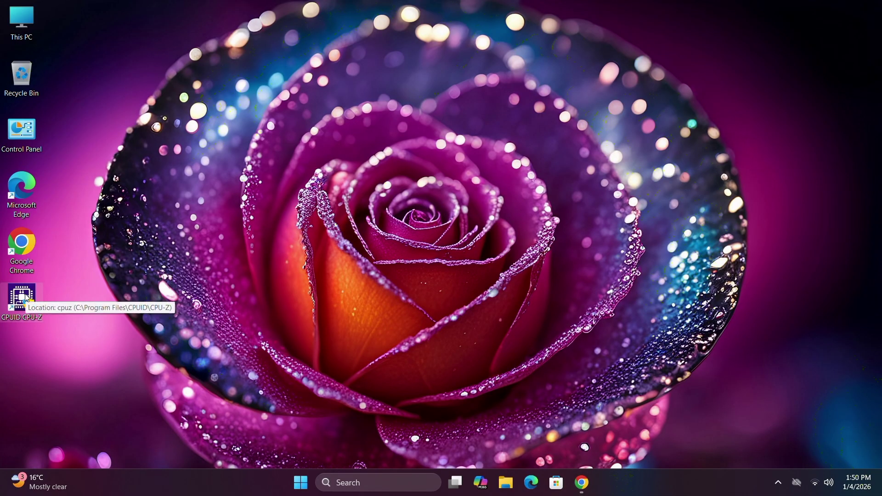
{"action": "double_click", "coordinate": [27, 298]}
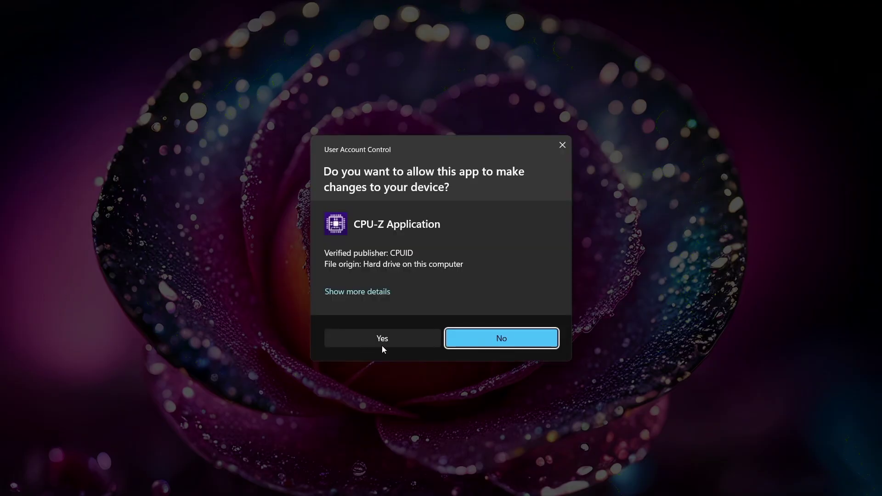
{"action": "left_click", "coordinate": [387, 337]}
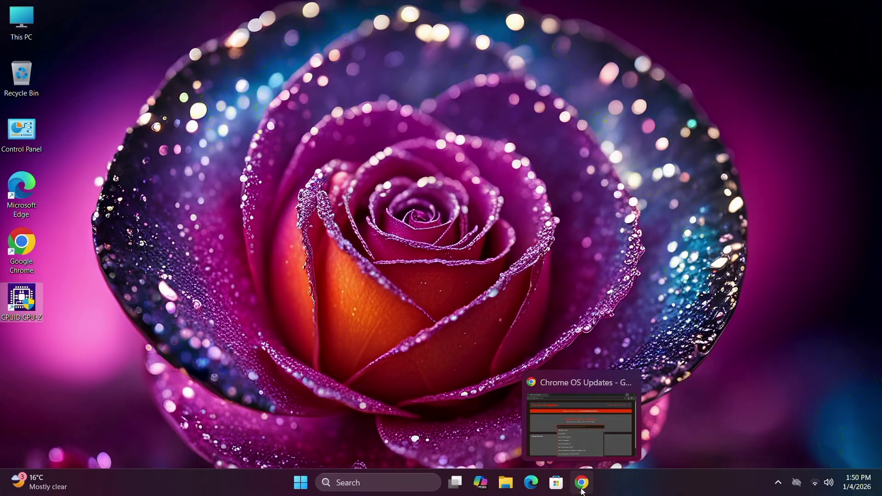
- Switch to Chrome, find the gumboz device on cros.tech, and download its version 142 recovery image, checking the download's progress
{"action": "left_click", "coordinate": [581, 486]}
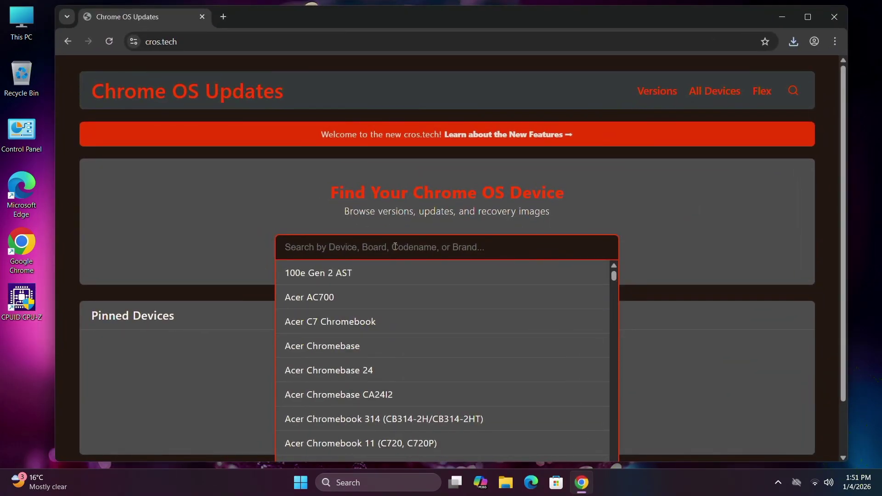
{"action": "type", "text": "gum"}
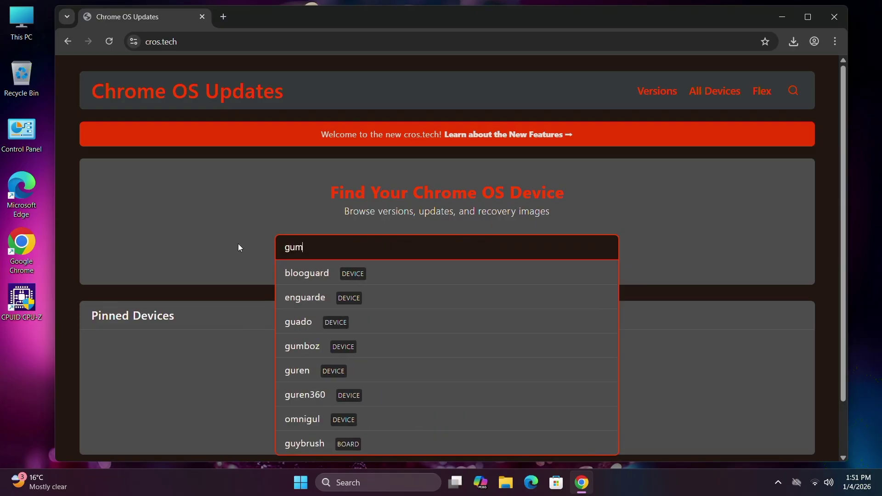
{"action": "type", "text": "boz"}
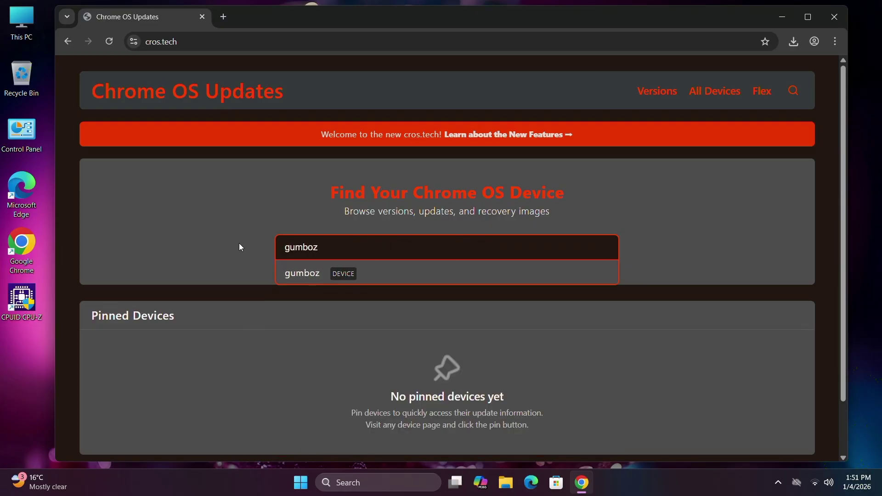
{"action": "left_click", "coordinate": [310, 281]}
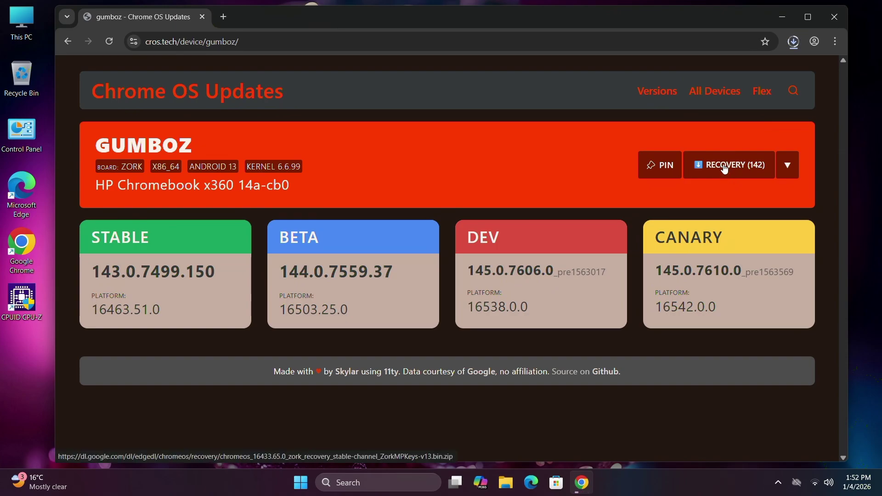
{"action": "left_click", "coordinate": [794, 43]}
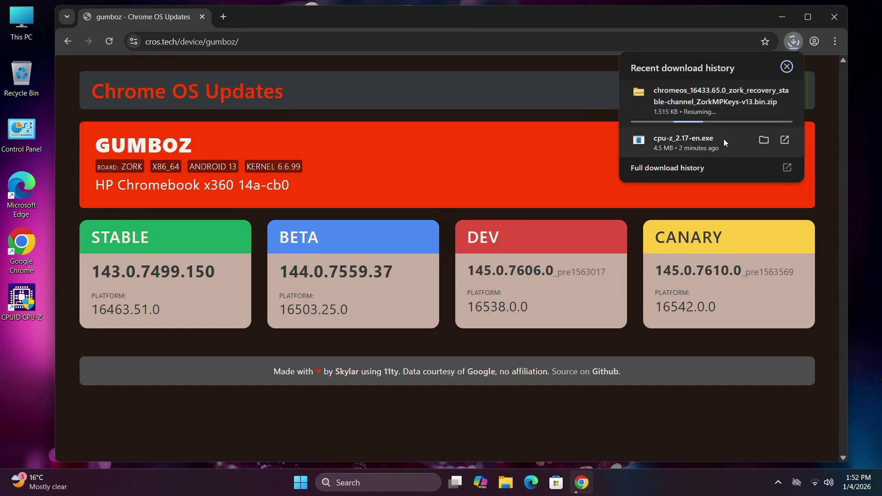
{"action": "left_click", "coordinate": [491, 154]}
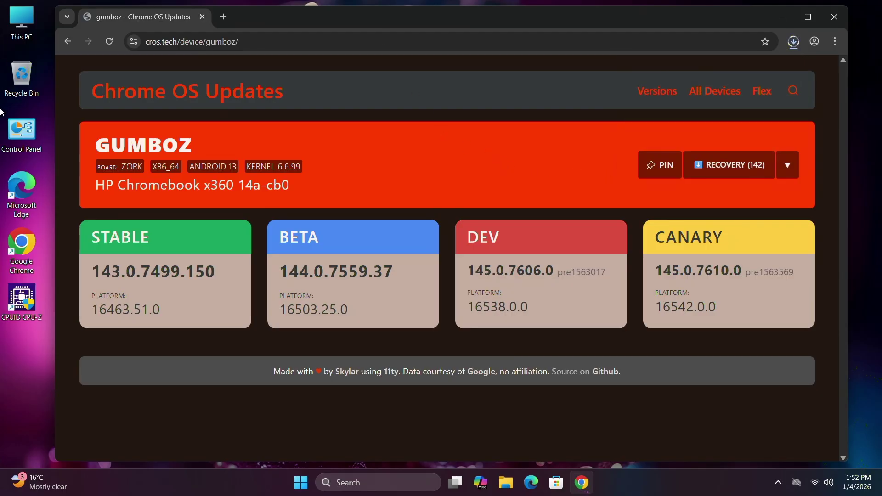
- Open the sebanc/brunch repository by searching "brunch github" in a new tab, and check the gumboz recovery version for comparison
{"action": "left_click", "coordinate": [224, 15]}
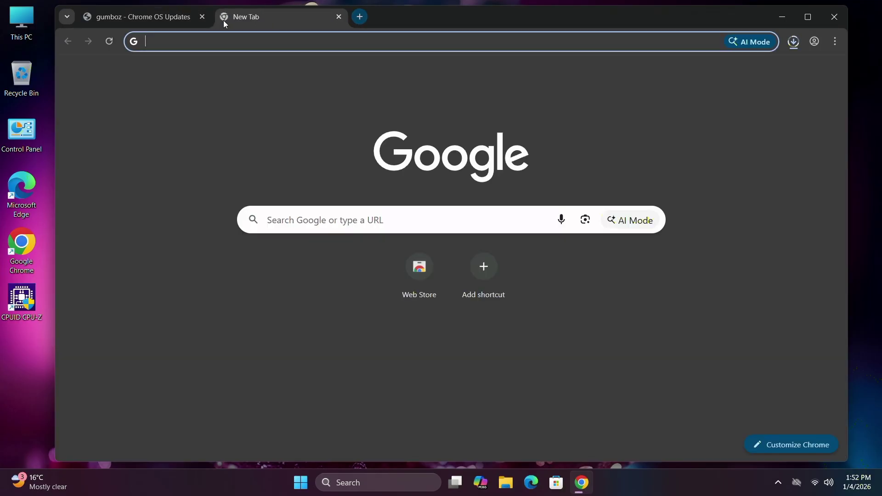
{"action": "type", "text": "brunch github"}
{"action": "key", "text": "Return"}
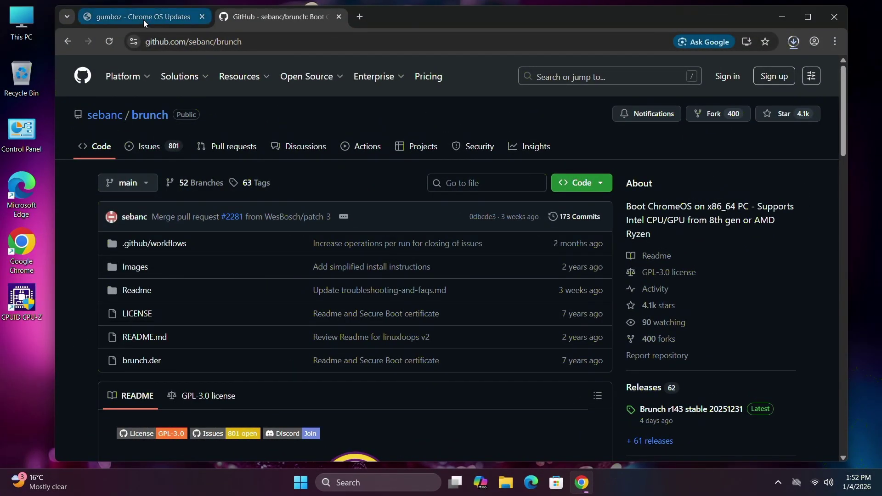
{"action": "left_click", "coordinate": [143, 20]}
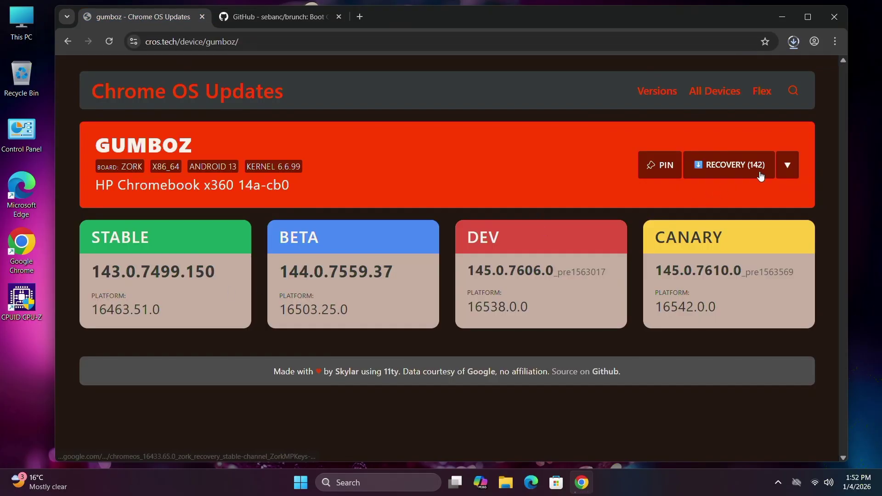
{"action": "key", "text": "ctrl+Tab"}
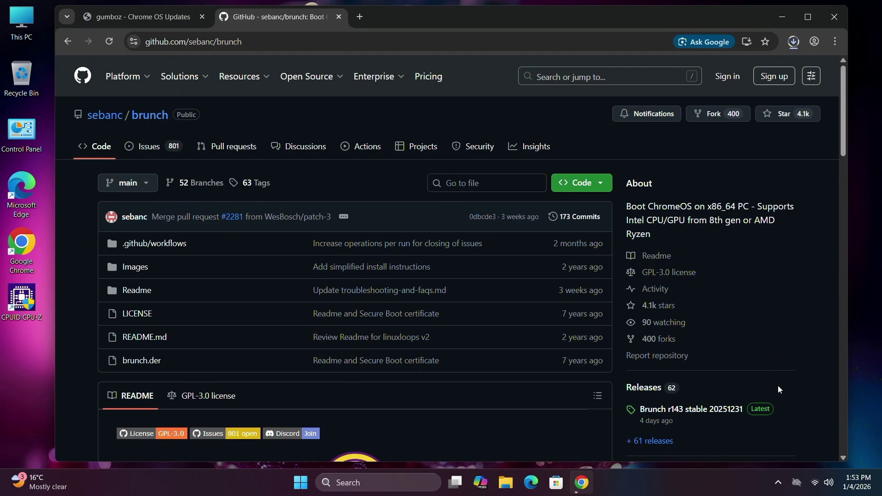
- Download brunch_r143_stable_20251231.tar.gz from the latest Brunch release and view both downloads in the full download history
{"action": "left_click", "coordinate": [765, 408]}
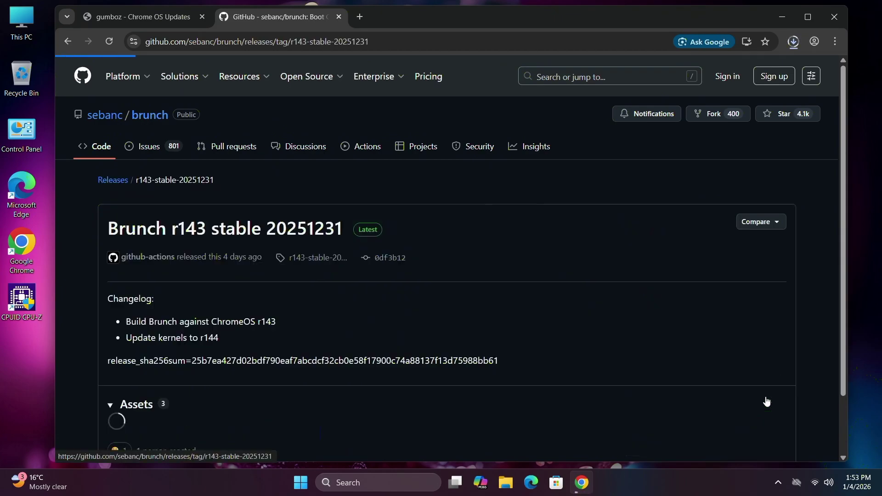
{"action": "scroll", "coordinate": [378, 290], "scroll_direction": "down", "scroll_amount": 3}
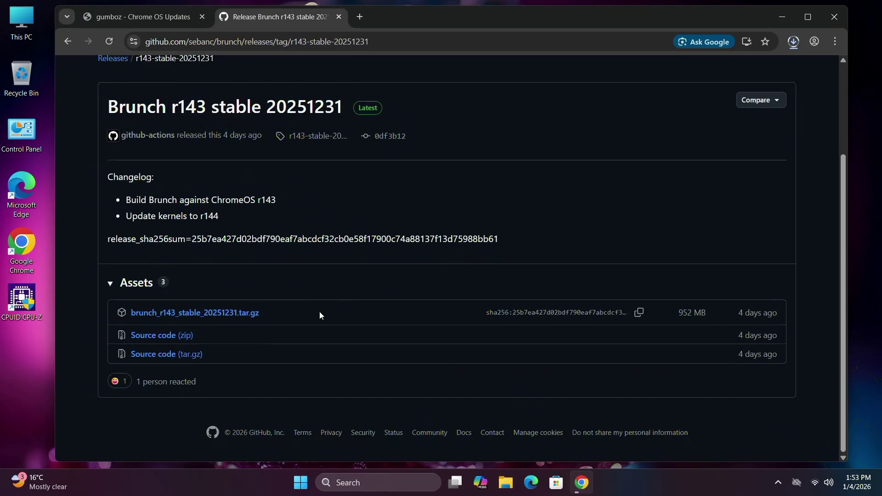
{"action": "left_click", "coordinate": [219, 315]}
{"action": "left_click", "coordinate": [793, 44]}
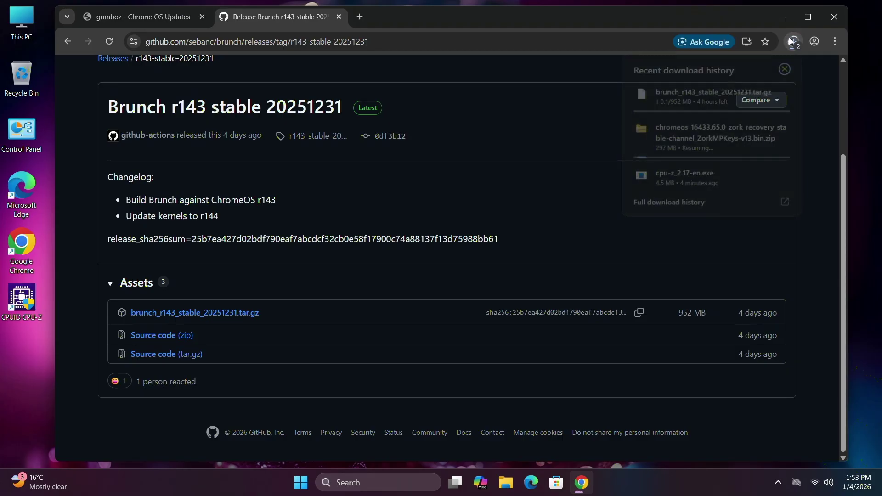
{"action": "left_click", "coordinate": [681, 207]}
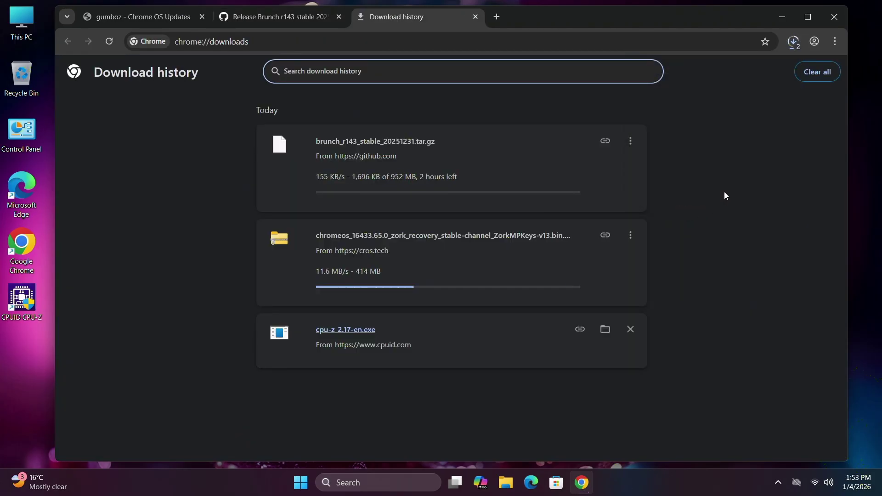
{"action": "left_click", "coordinate": [722, 180]}
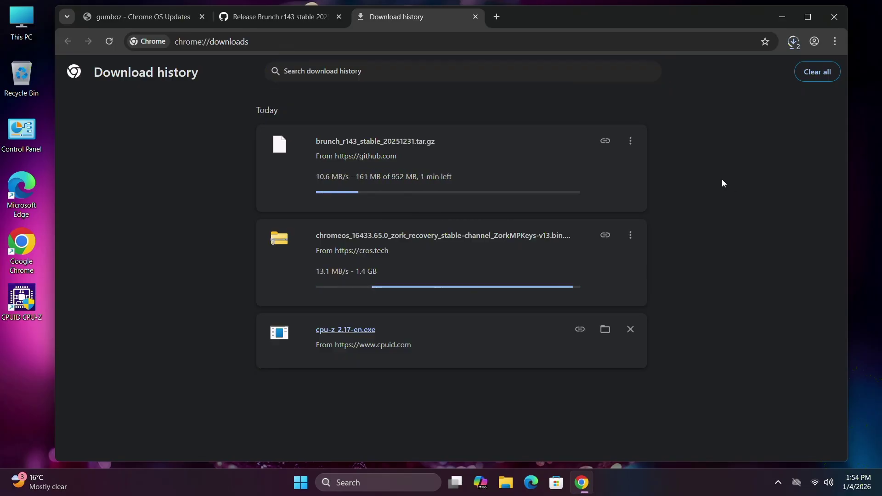
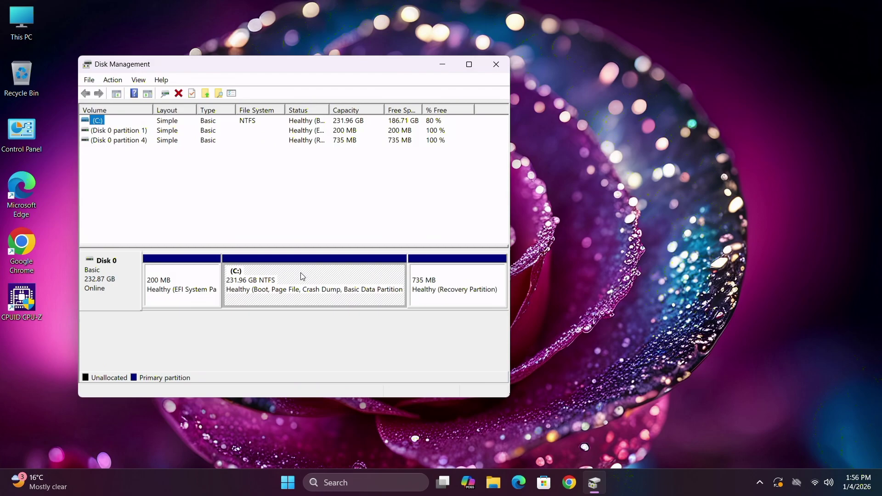
- Shrink the C: volume by 127000 MB in Disk Management
{"action": "right_click", "coordinate": [301, 274]}
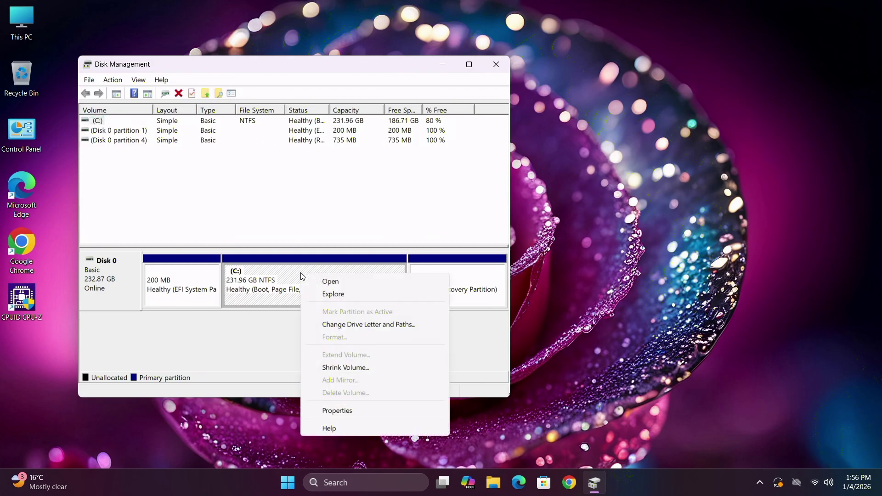
{"action": "left_click", "coordinate": [354, 368]}
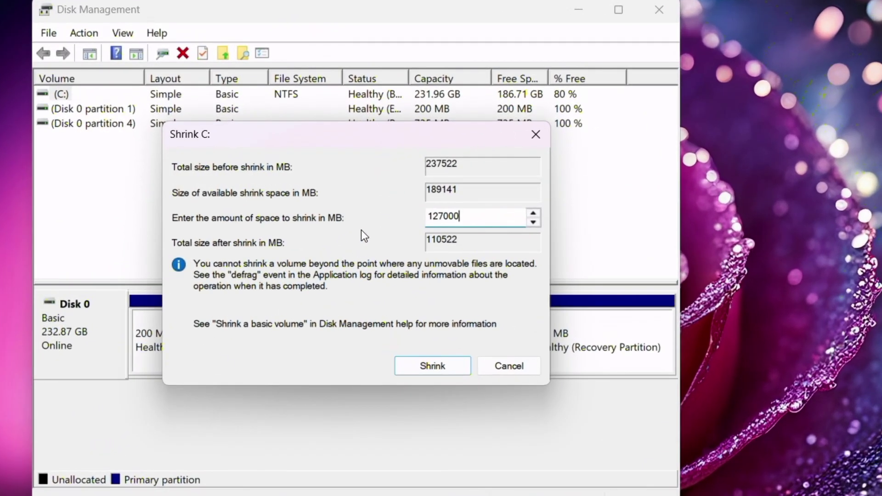
{"action": "left_click", "coordinate": [436, 370]}
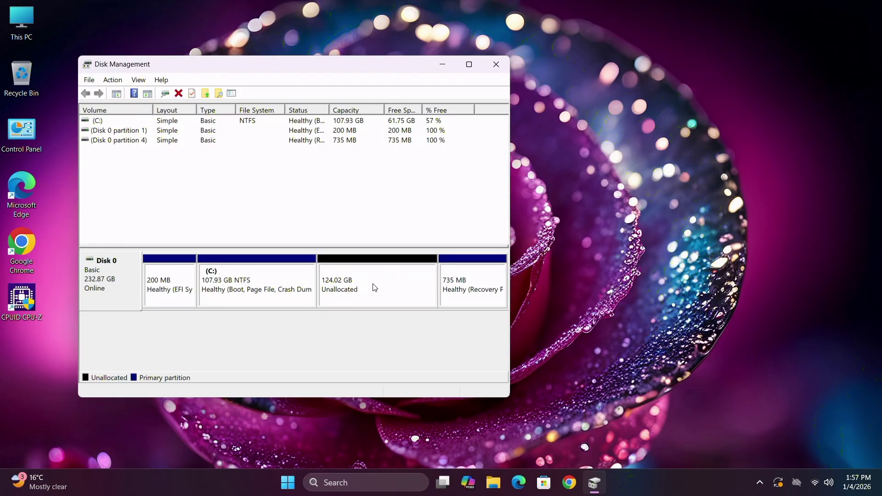
- Start a new simple volume in the unallocated space with a size of 126999 MB and drive letter D
{"action": "right_click", "coordinate": [373, 285]}
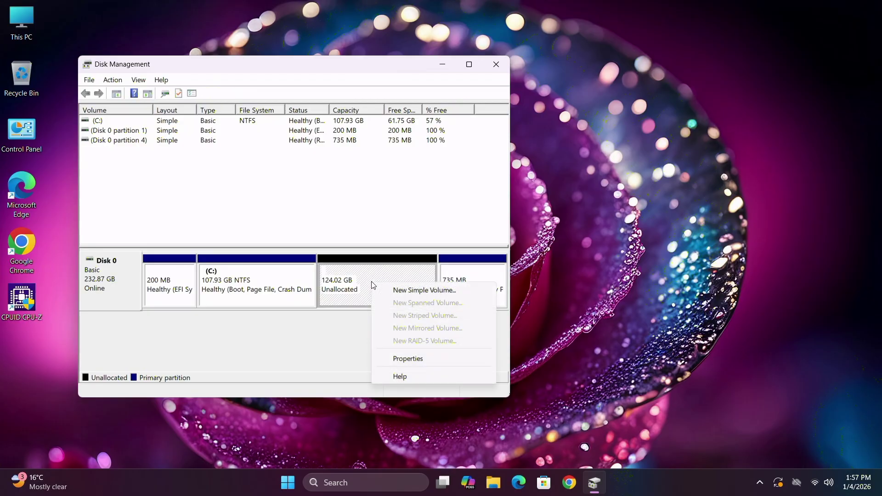
{"action": "left_click", "coordinate": [412, 293]}
{"action": "left_click", "coordinate": [302, 327]}
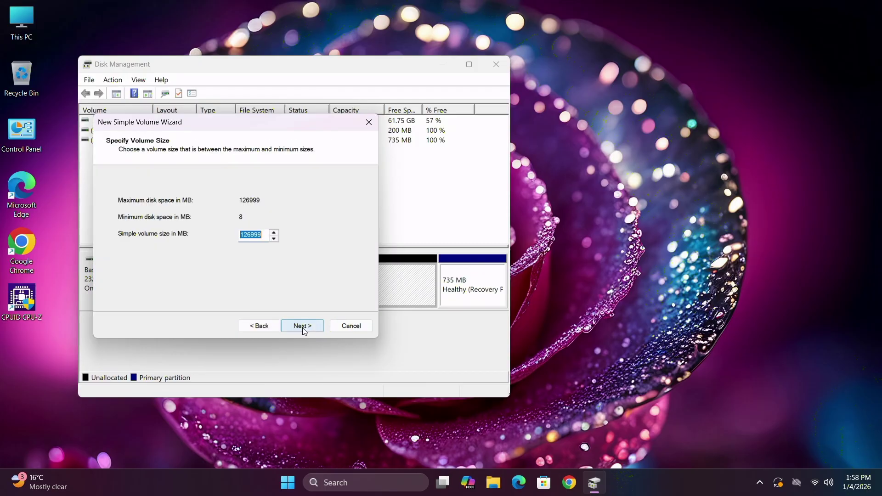
{"action": "left_click", "coordinate": [302, 327]}
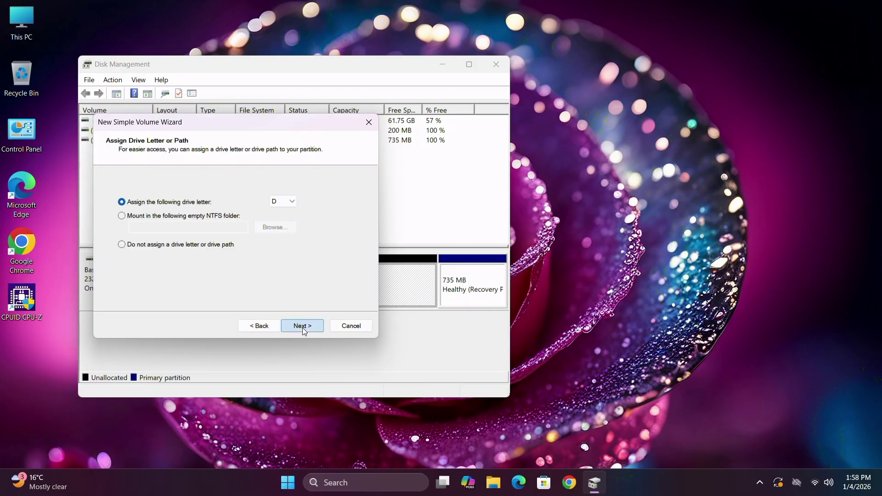
{"action": "left_click", "coordinate": [302, 327]}
- Label the new volume ChromeOS, keep NTFS with quick format, and complete the volume's creation
{"action": "key", "text": "Tab"}
{"action": "key", "text": "Tab"}
{"action": "key", "text": "Tab"}
{"action": "key", "text": "Tab"}
{"action": "key", "text": "Tab"}
{"action": "type", "text": "ChromeOS"}
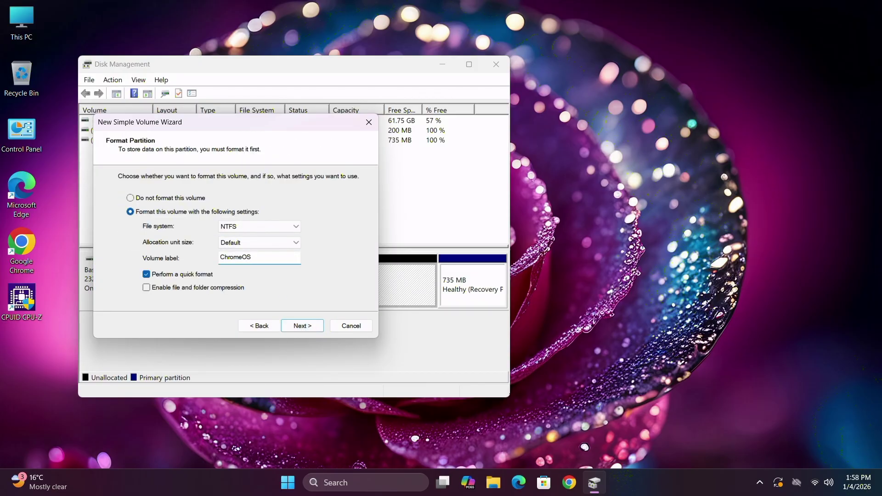
{"action": "left_click", "coordinate": [302, 327]}
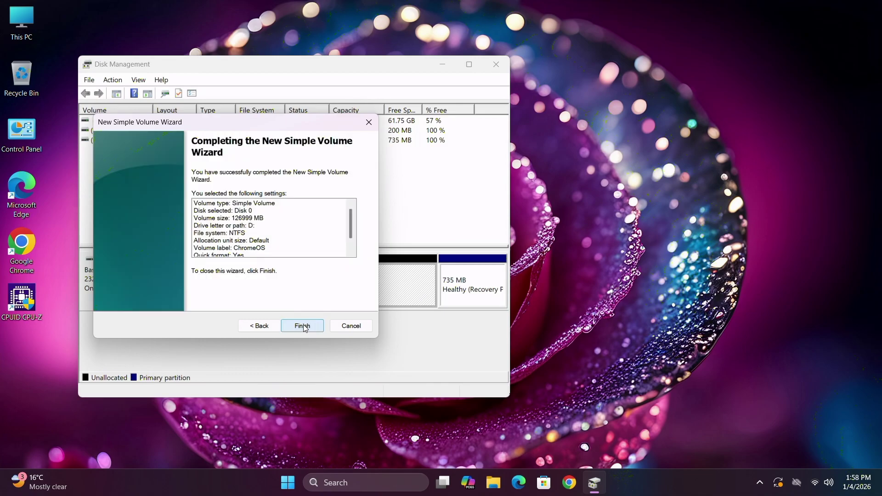
{"action": "left_click", "coordinate": [303, 327]}
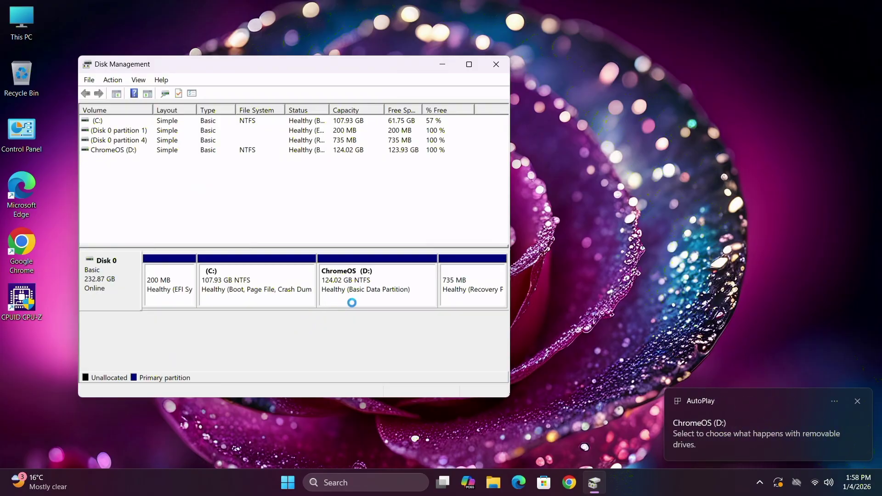
- Dismiss the AutoPlay notification and move brunch_r143_stable_20251231.tar.gz and the zork recovery zip from Downloads to the ChromeOS (D:) drive
{"action": "left_click", "coordinate": [858, 402]}
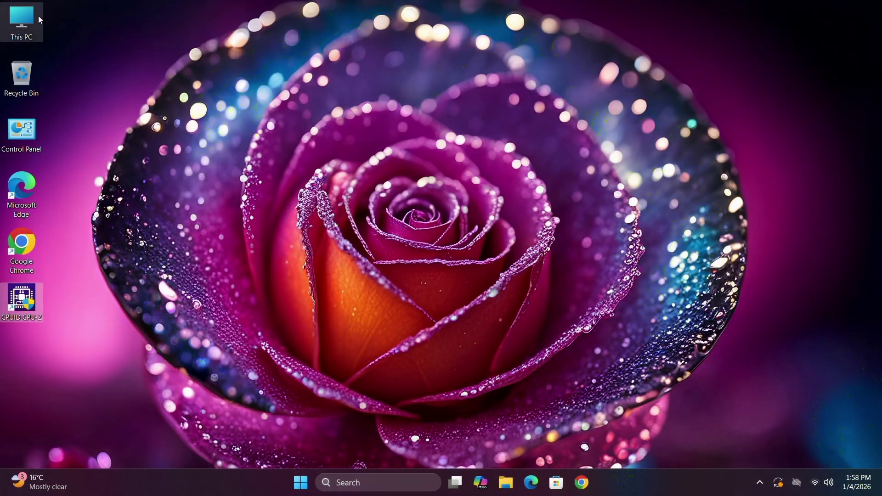
{"action": "double_click", "coordinate": [22, 19]}
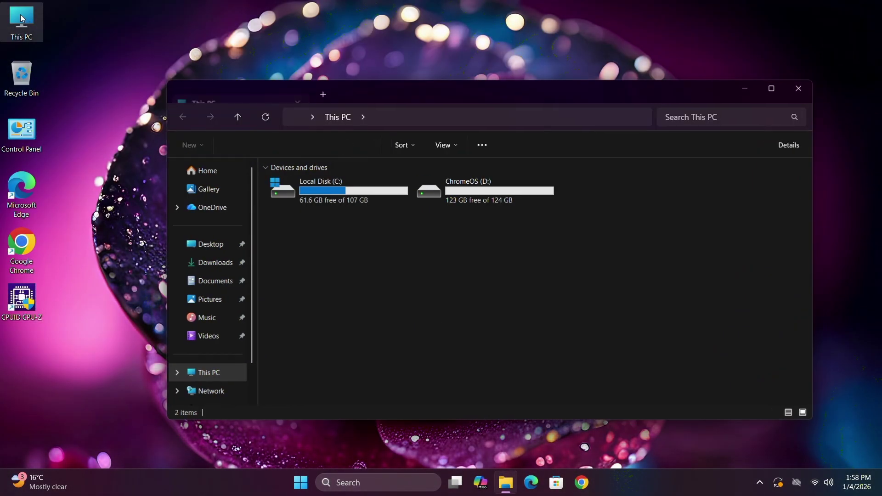
{"action": "left_click", "coordinate": [221, 265]}
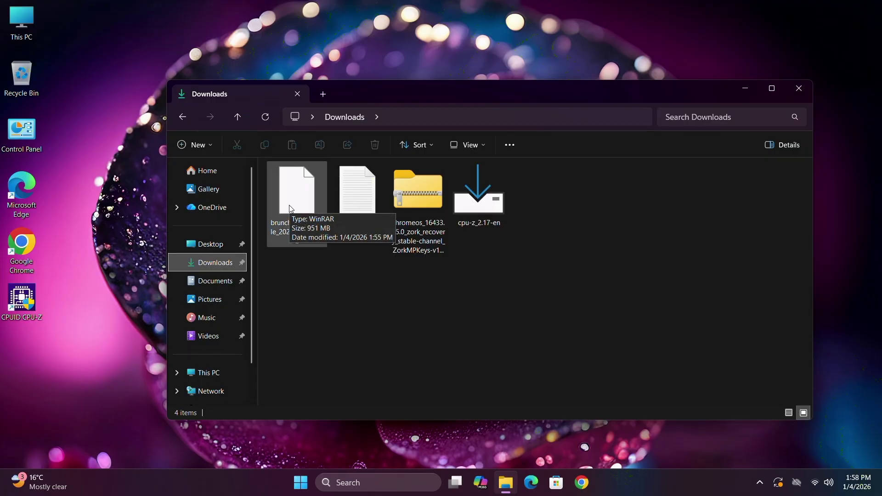
{"action": "left_click", "coordinate": [413, 200], "text": "ctrl"}
{"action": "right_click", "coordinate": [415, 200]}
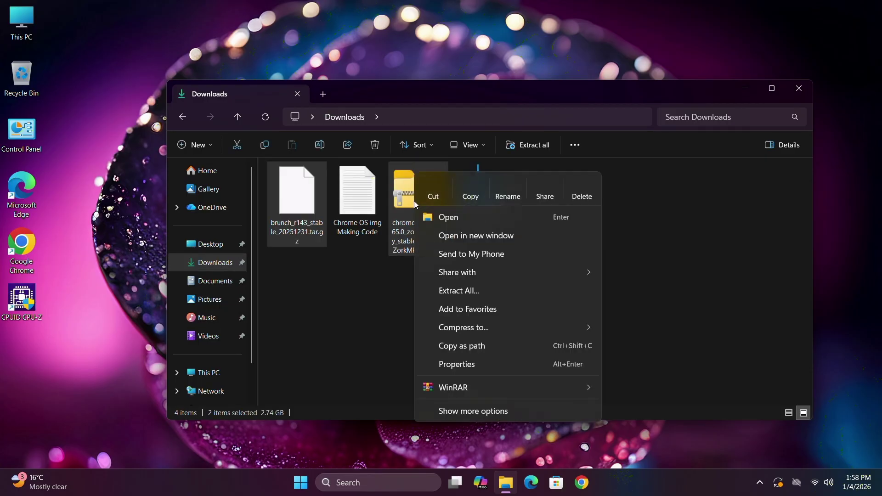
{"action": "left_click", "coordinate": [433, 189]}
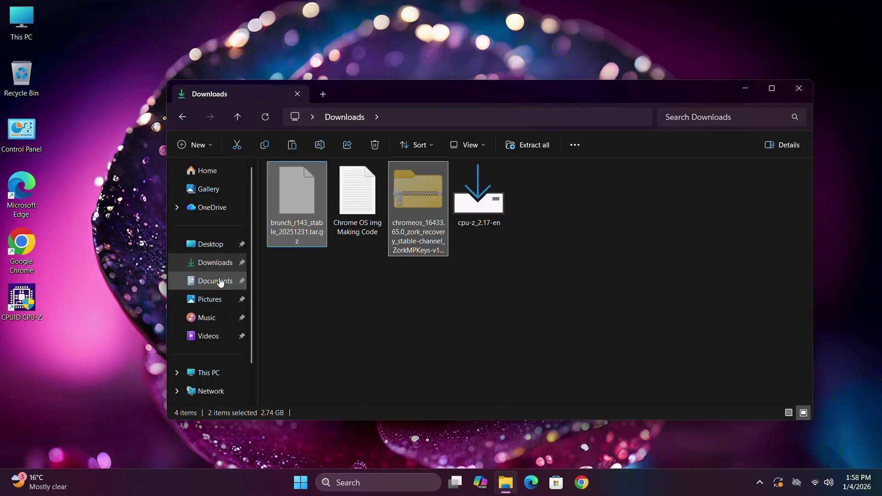
{"action": "left_click", "coordinate": [216, 372]}
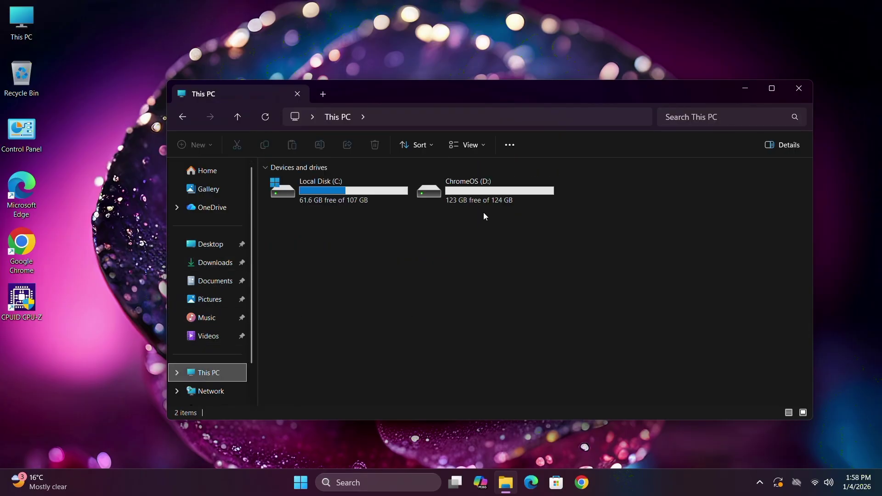
{"action": "double_click", "coordinate": [483, 199]}
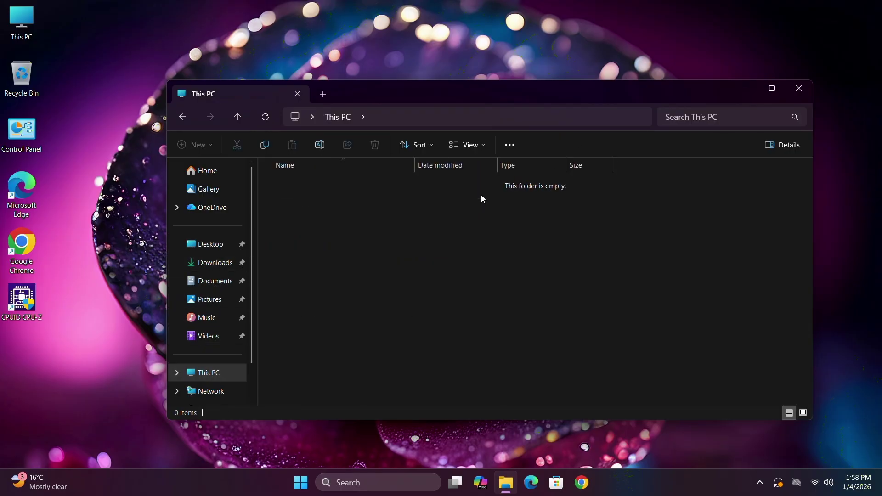
{"action": "right_click", "coordinate": [320, 230]}
{"action": "left_click", "coordinate": [334, 243]}
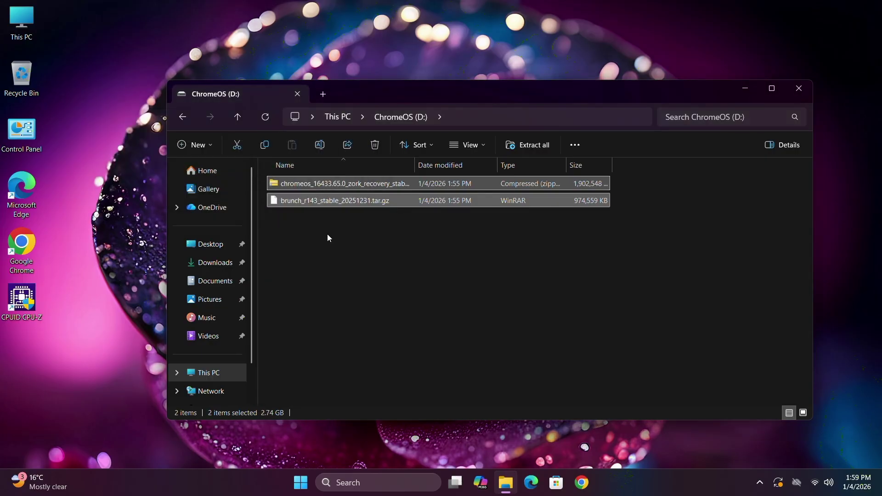
- Display the D: drive's files as large icons and extract the zork recovery zip into its default folder on D:
{"action": "left_click", "coordinate": [803, 412]}
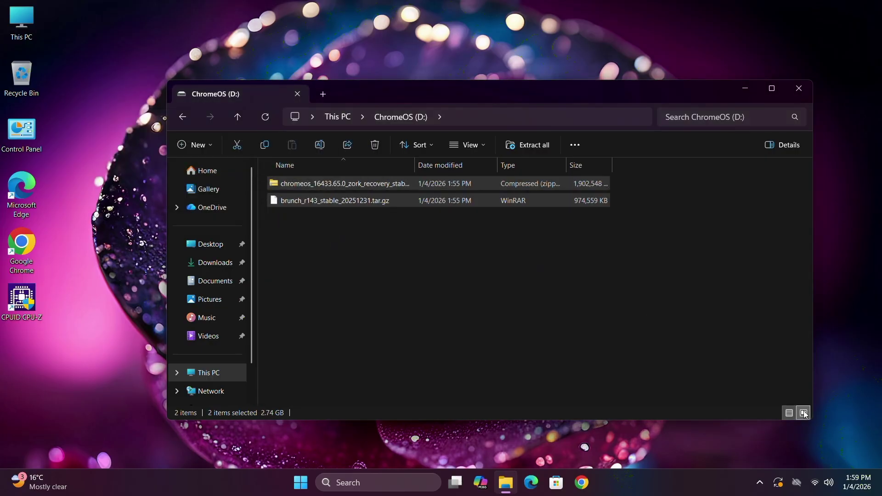
{"action": "left_click", "coordinate": [477, 345]}
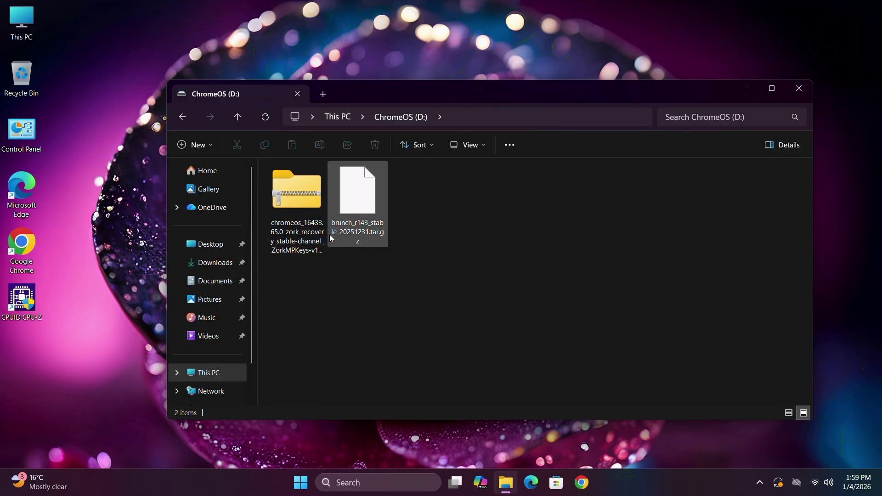
{"action": "right_click", "coordinate": [295, 189]}
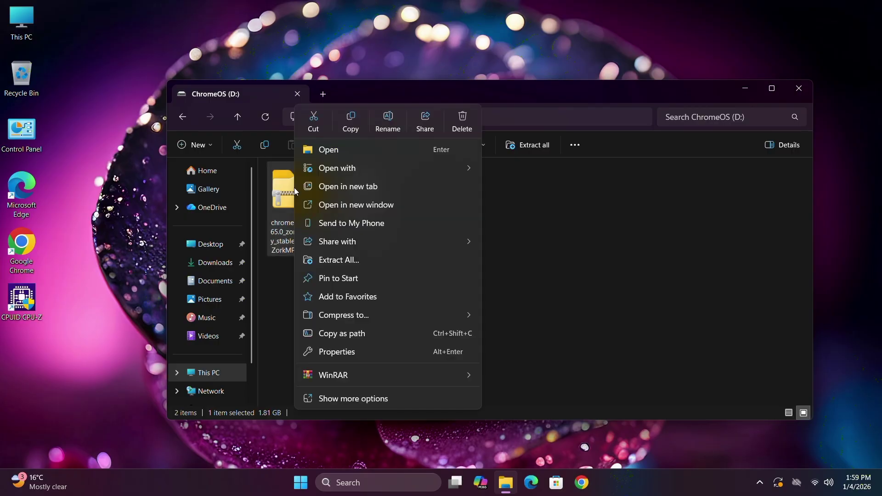
{"action": "left_click", "coordinate": [339, 260]}
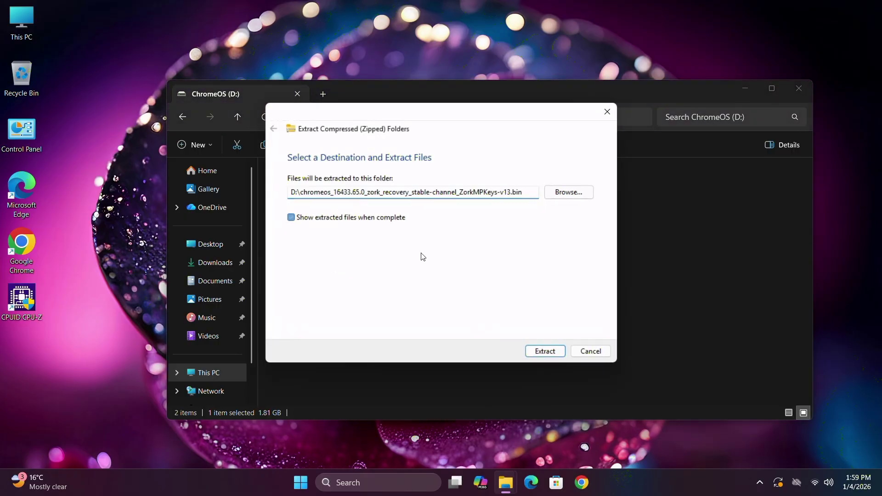
{"action": "left_click", "coordinate": [545, 350]}
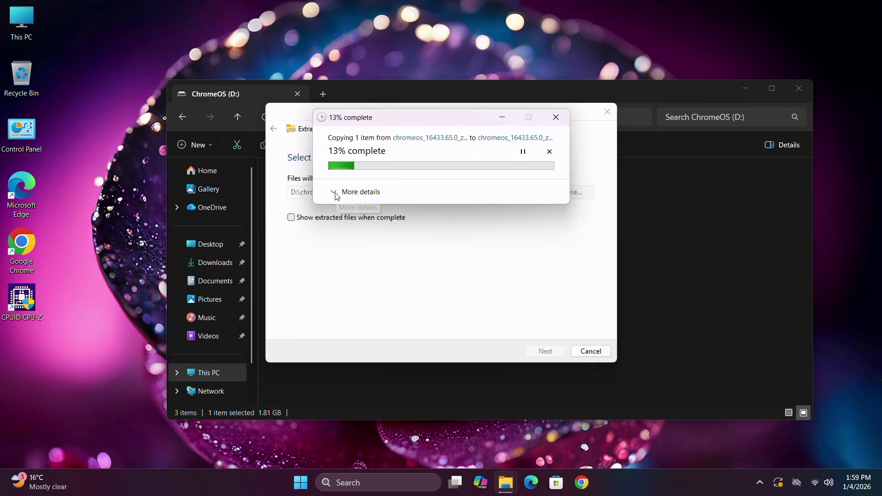
{"action": "left_click", "coordinate": [336, 193]}
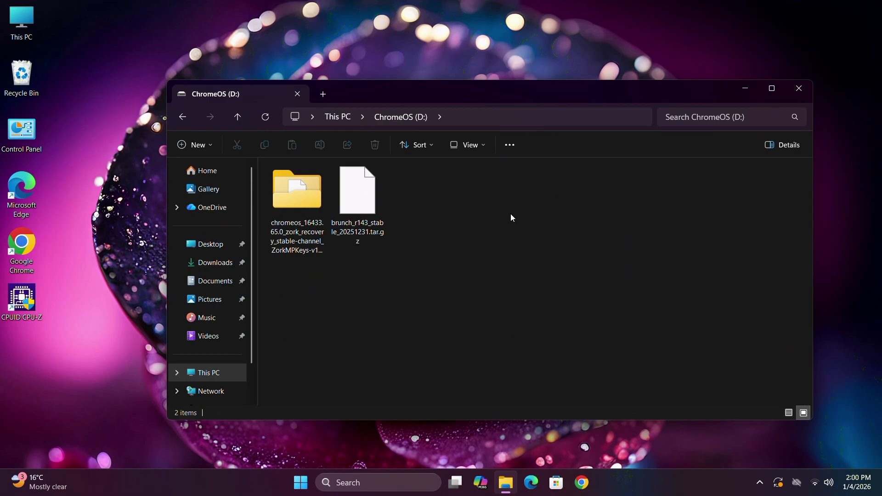
- Rename the extracted zork recovery folder on the D: drive as b
{"action": "left_click", "coordinate": [297, 200]}
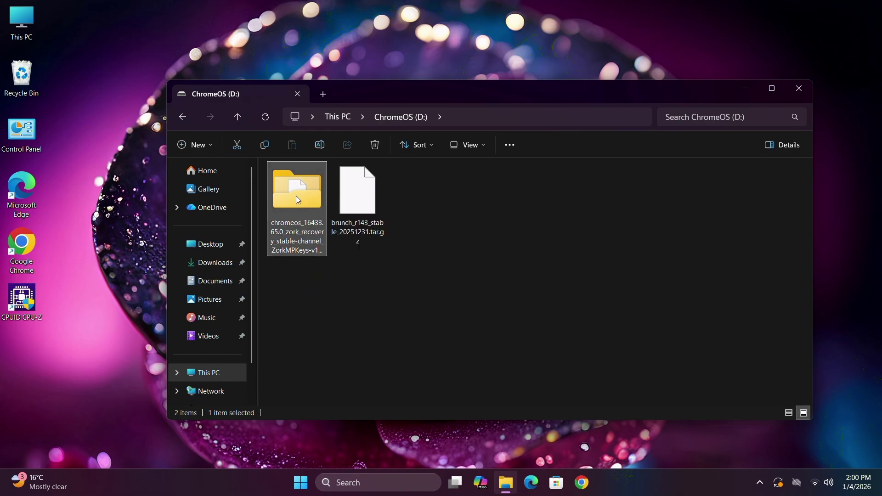
{"action": "left_click", "coordinate": [321, 145]}
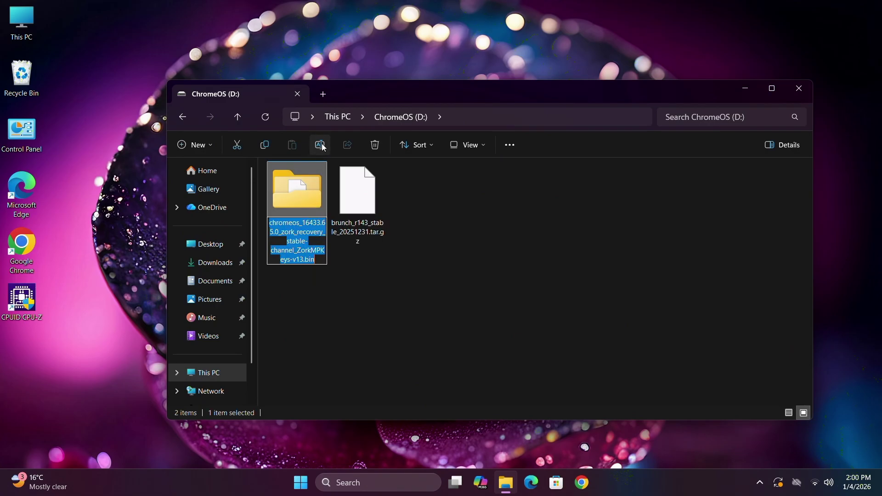
{"action": "type", "text": "b"}
{"action": "left_click", "coordinate": [372, 263]}
- Move the zork recovery BIN file out of folder b to the root of the ChromeOS (D:) drive
{"action": "double_click", "coordinate": [297, 196]}
{"action": "double_click", "coordinate": [293, 190]}
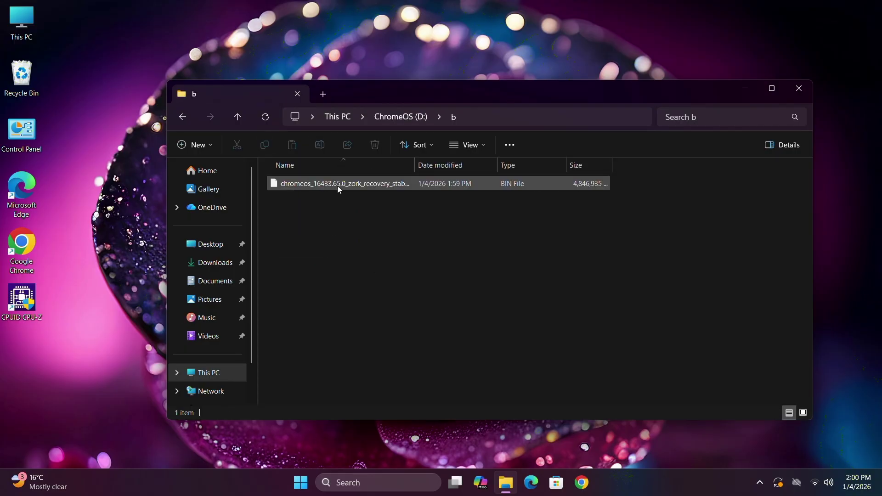
{"action": "left_click", "coordinate": [311, 180]}
{"action": "left_click", "coordinate": [238, 145]}
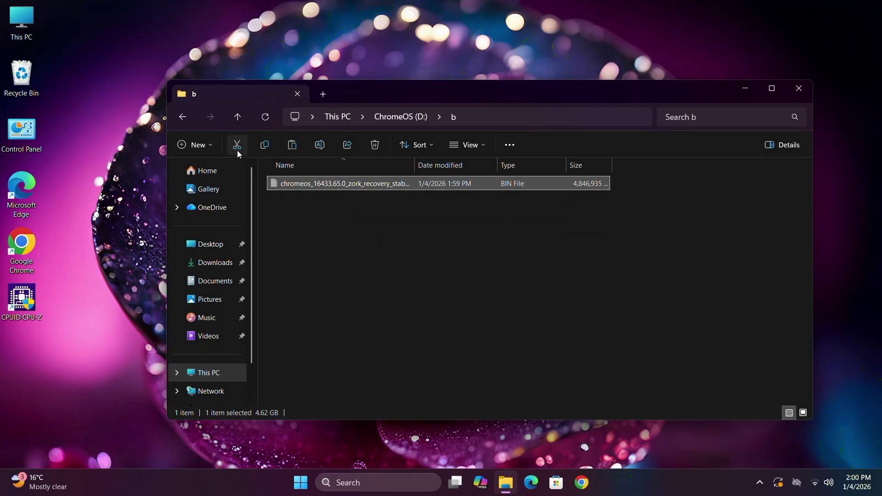
{"action": "left_click", "coordinate": [237, 116]}
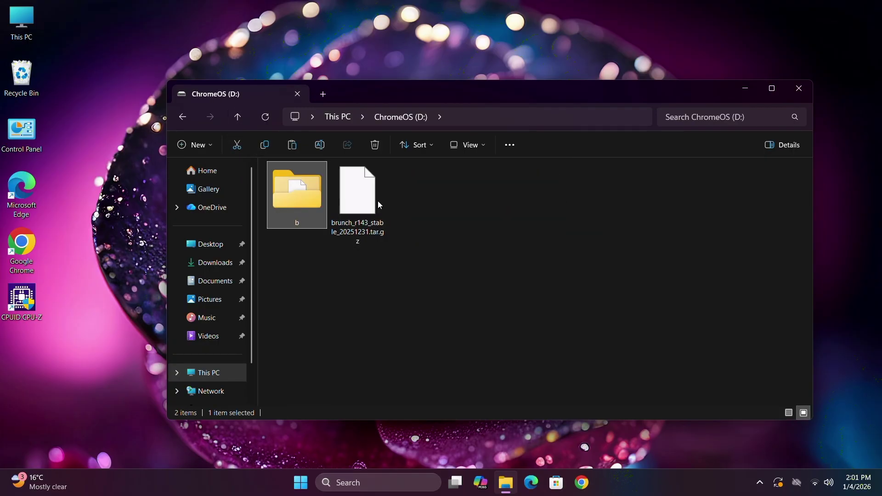
{"action": "left_click", "coordinate": [292, 145]}
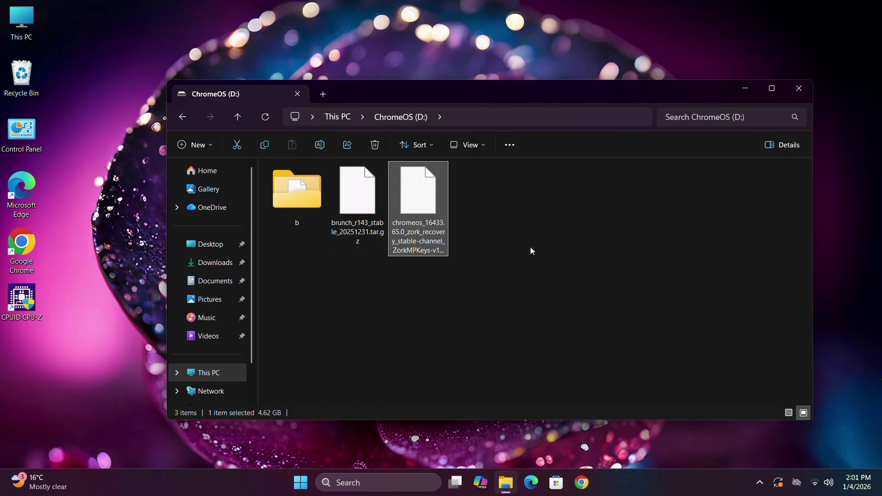
- Delete folder b from the D: drive, empty the Recycle Bin permanently, and minimize the file window
{"action": "left_click", "coordinate": [300, 201]}
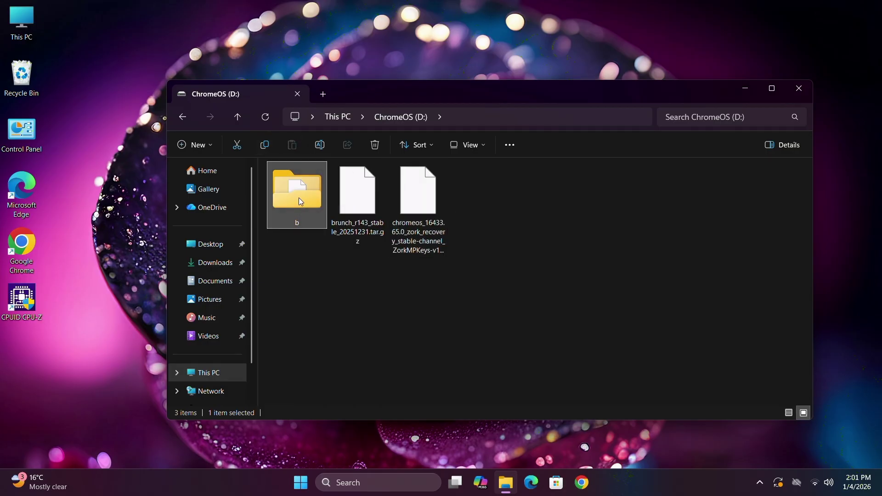
{"action": "left_click", "coordinate": [375, 145]}
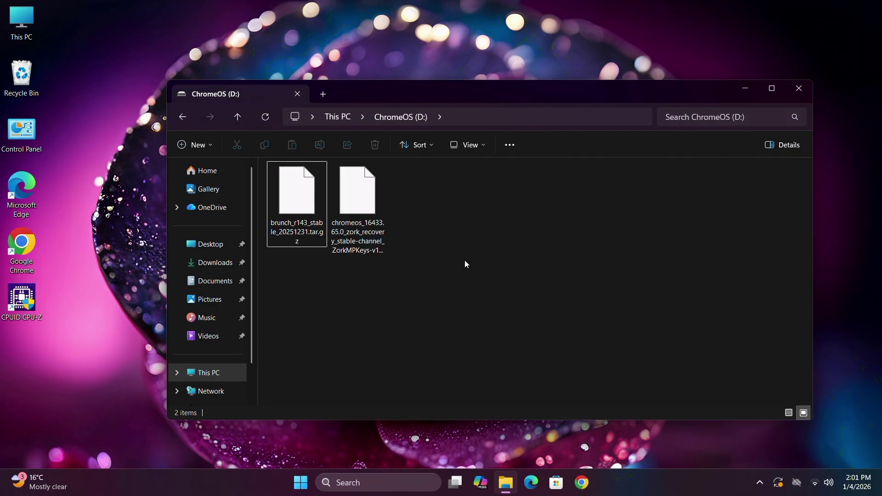
{"action": "left_click_drag", "start_coordinate": [459, 91], "coordinate": [433, 72]}
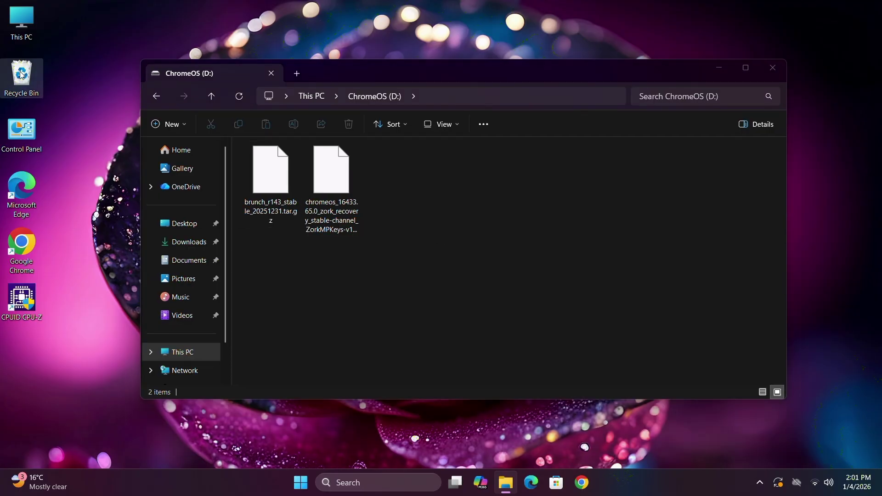
{"action": "right_click", "coordinate": [22, 73]}
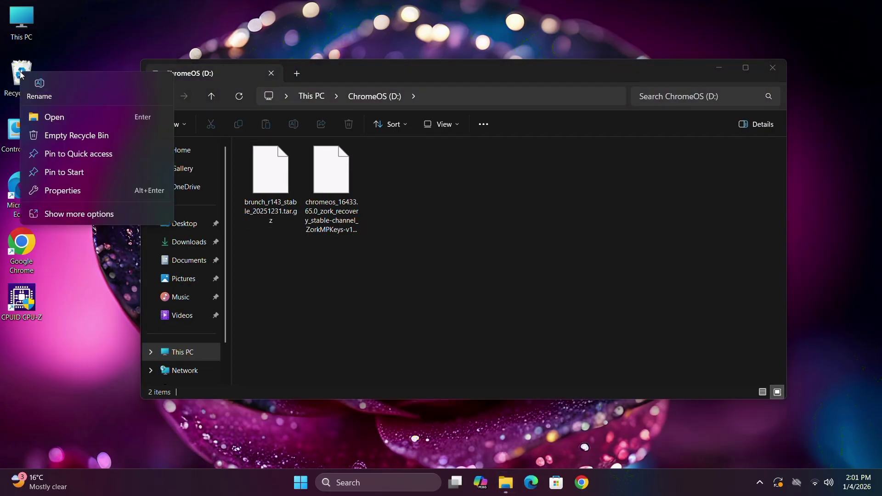
{"action": "left_click", "coordinate": [77, 136]}
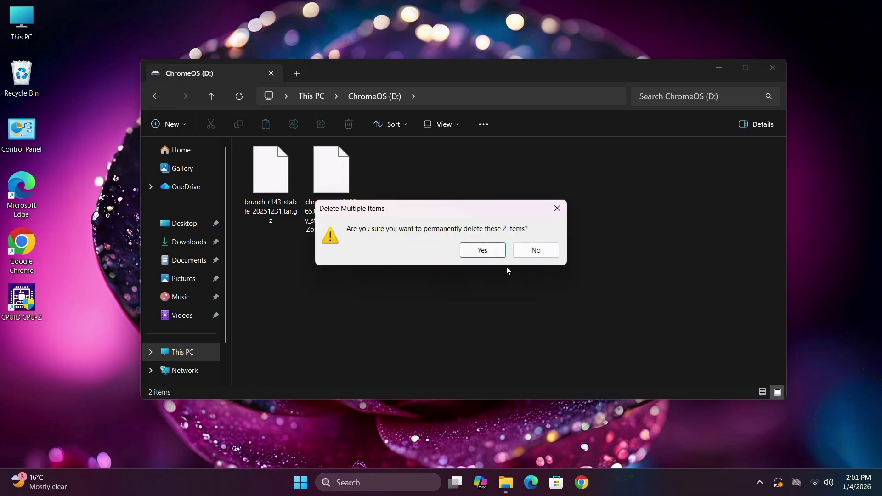
{"action": "left_click", "coordinate": [483, 250]}
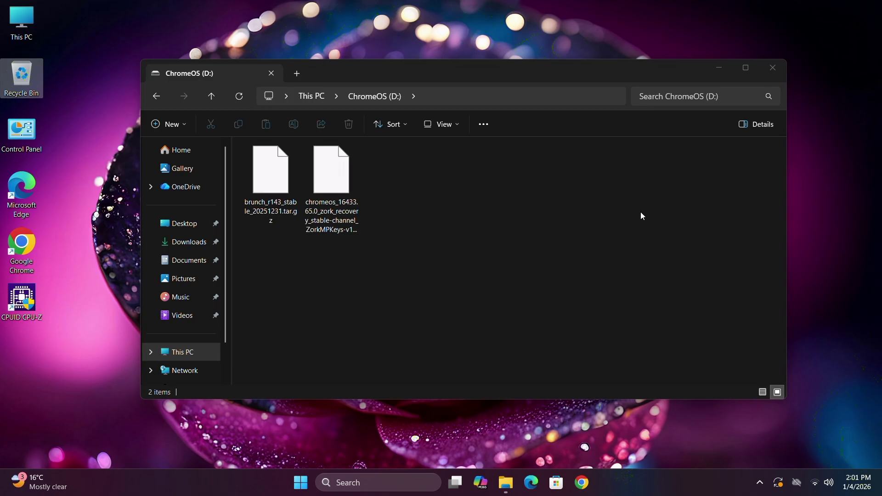
{"action": "left_click", "coordinate": [715, 69]}
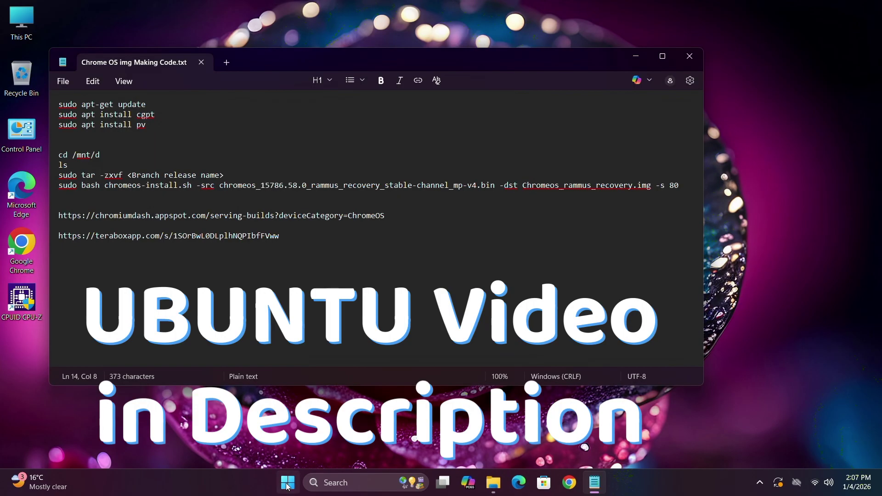
- Launch Ubuntu and bring the Chrome OS img Making Code.txt notes back to the front
{"action": "left_click", "coordinate": [287, 483]}
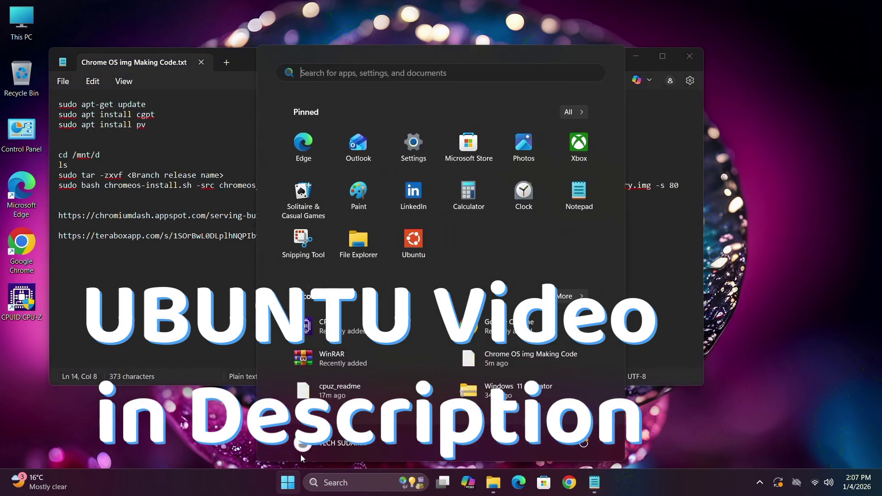
{"action": "left_click", "coordinate": [419, 242]}
{"action": "left_click", "coordinate": [334, 58]}
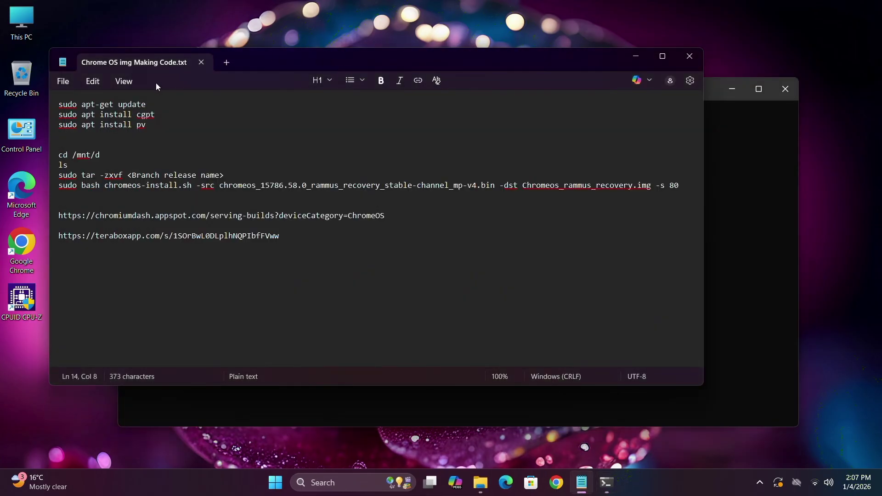
- Copy sudo apt-get update from the notes, run it in the Ubuntu terminal, and enter the sudo password
{"action": "left_click", "coordinate": [146, 104]}
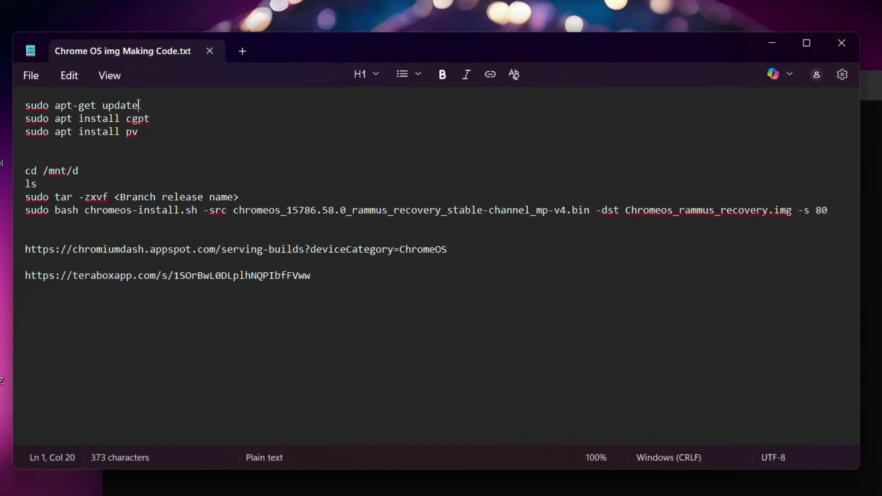
{"action": "key", "text": "shift+Home"}
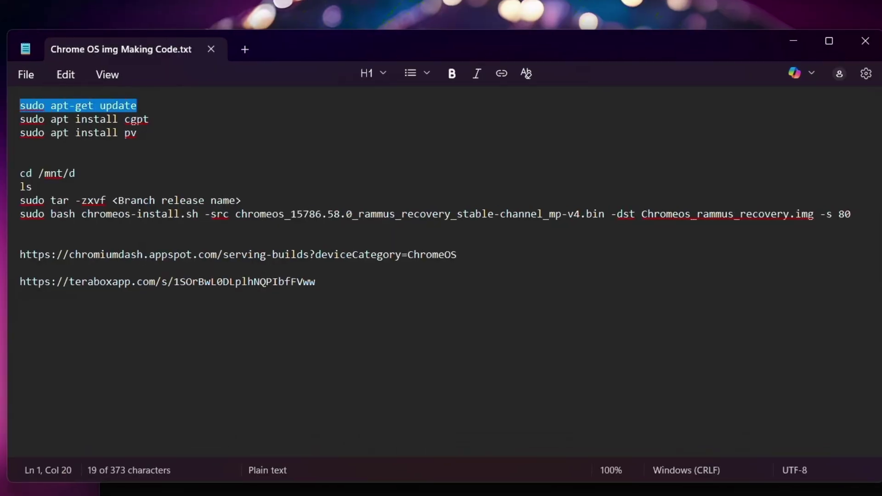
{"action": "right_click", "coordinate": [90, 107]}
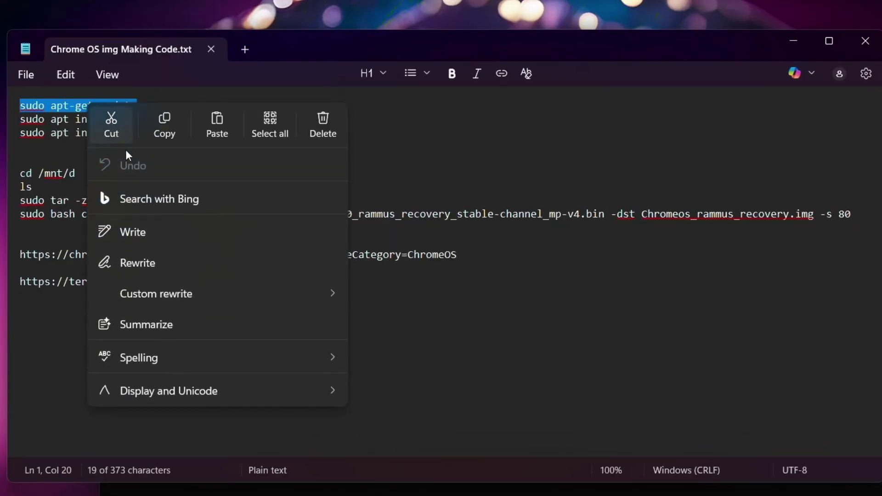
{"action": "left_click", "coordinate": [161, 122]}
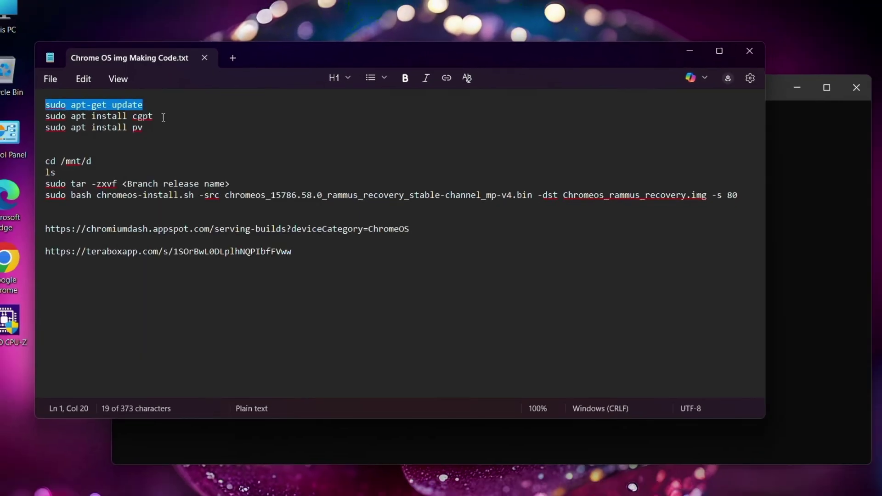
{"action": "left_click", "coordinate": [777, 187]}
{"action": "right_click", "coordinate": [389, 153]}
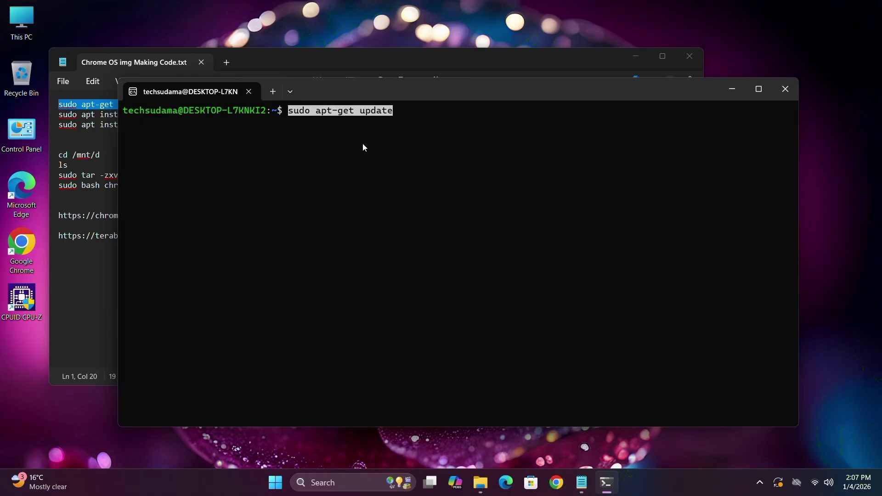
{"action": "key", "text": "Return"}
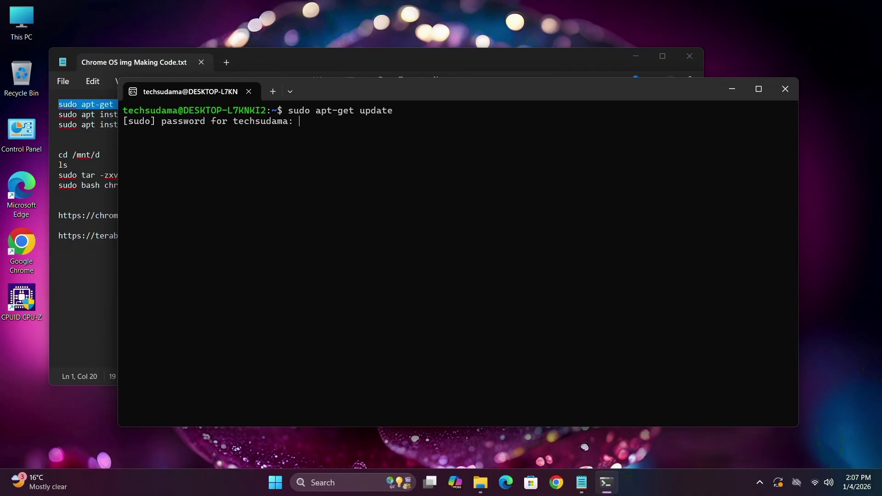
{"action": "key", "text": "Return"}
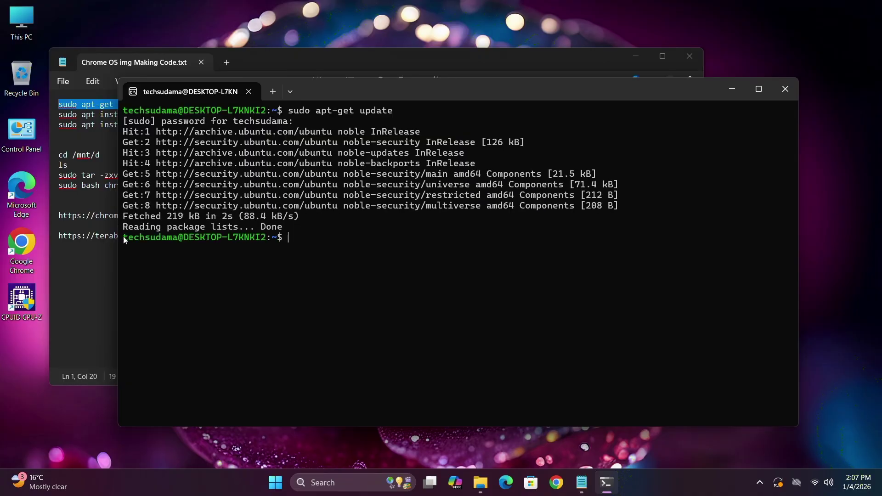
- Copy sudo apt install cgpt from the notes, run it in the Ubuntu terminal, and answer y to continue
{"action": "left_click", "coordinate": [90, 278]}
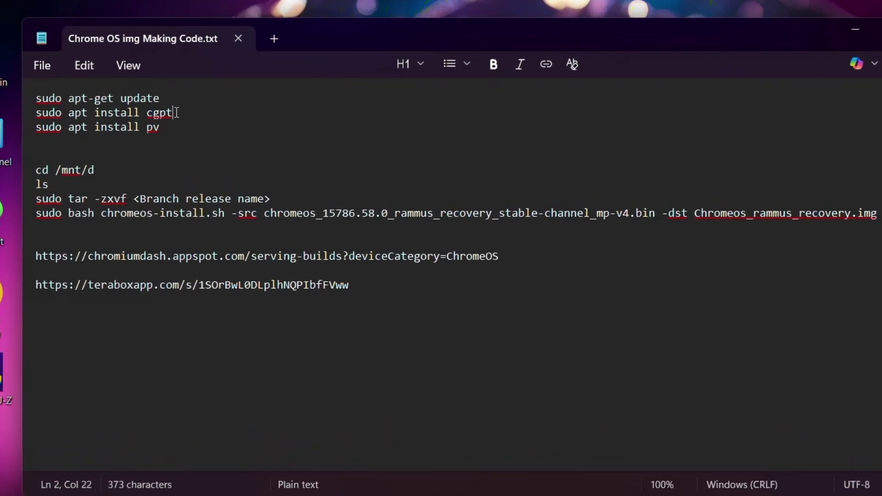
{"action": "left_click_drag", "start_coordinate": [156, 115], "coordinate": [32, 115]}
{"action": "right_click", "coordinate": [49, 114]}
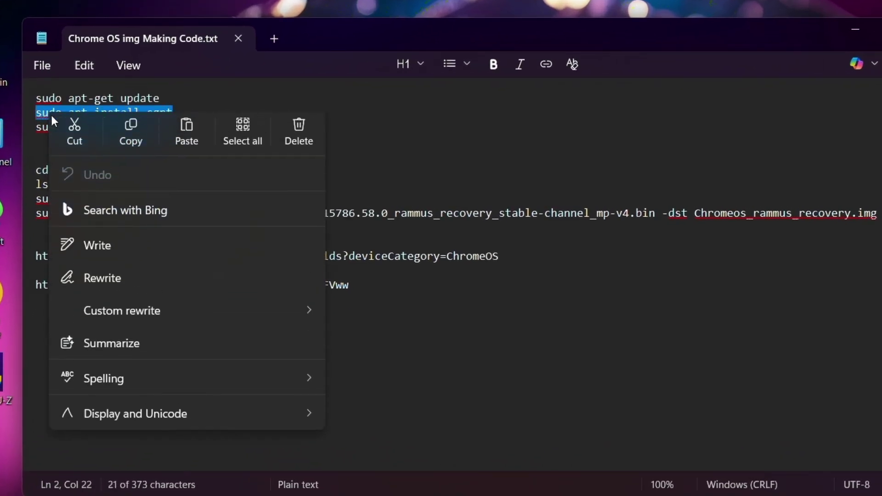
{"action": "left_click", "coordinate": [130, 135]}
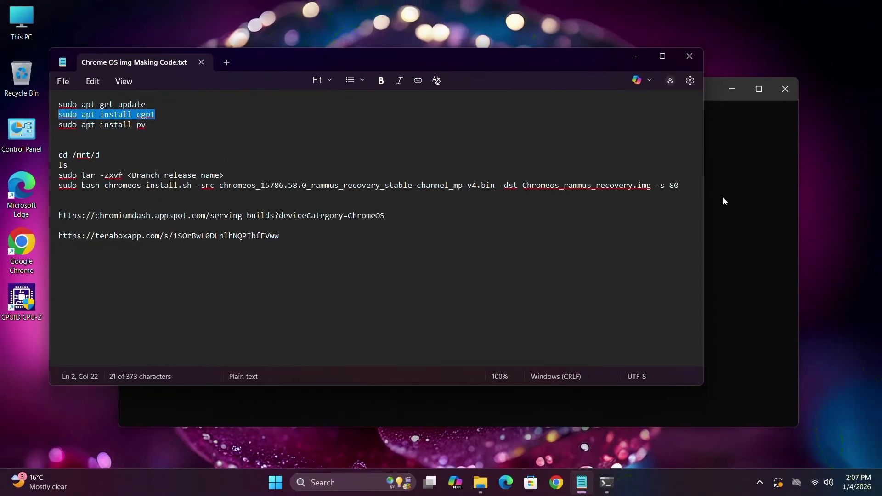
{"action": "left_click", "coordinate": [863, 215]}
{"action": "right_click", "coordinate": [342, 271]}
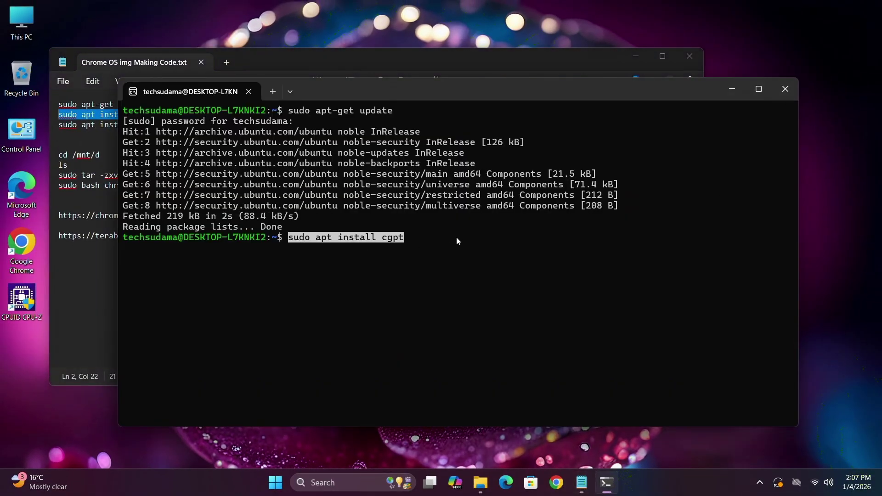
{"action": "key", "text": "Return"}
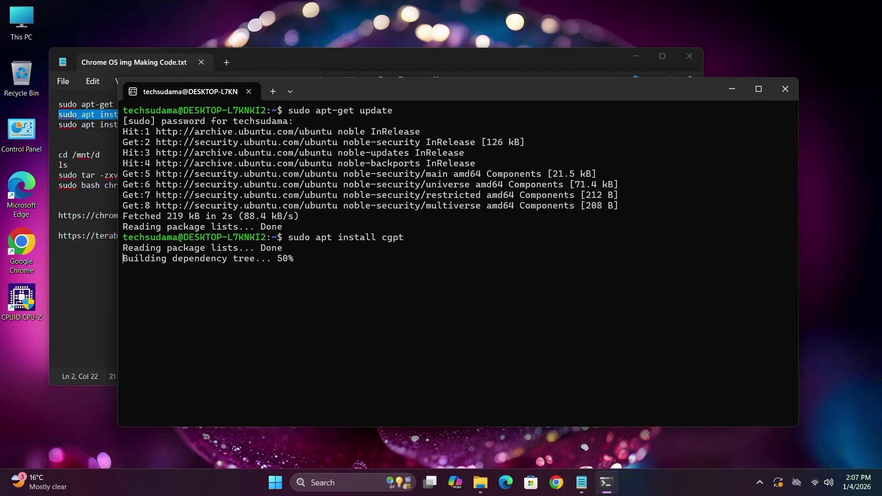
{"action": "type", "text": "y"}
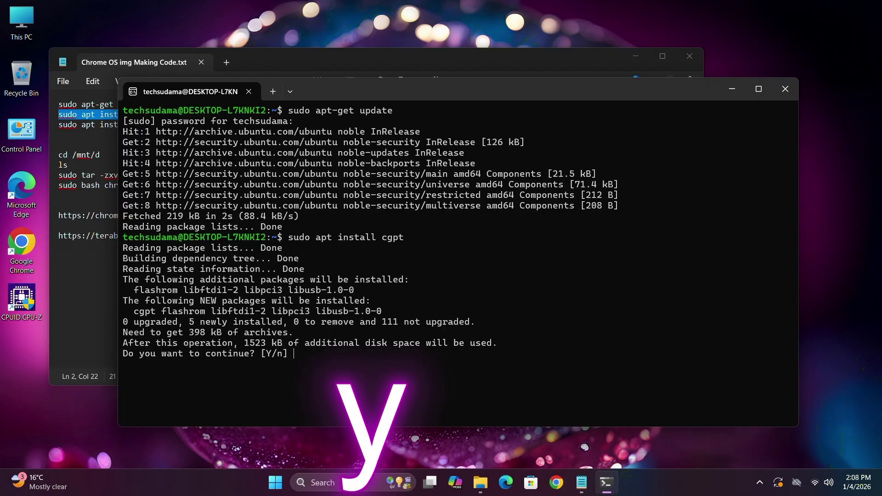
{"action": "key", "text": "Return"}
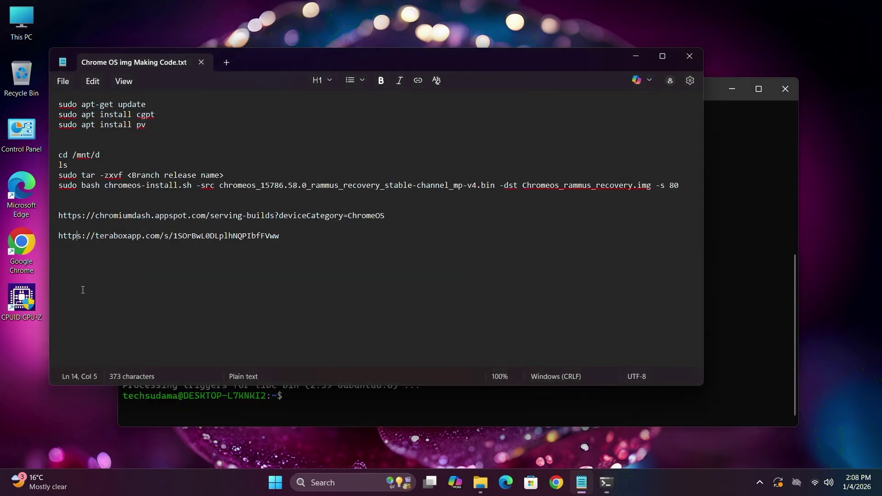
- Copy sudo apt install pv from the notes and run it in the Ubuntu terminal
{"action": "left_click", "coordinate": [160, 65]}
{"action": "left_click_drag", "start_coordinate": [146, 124], "coordinate": [55, 123]}
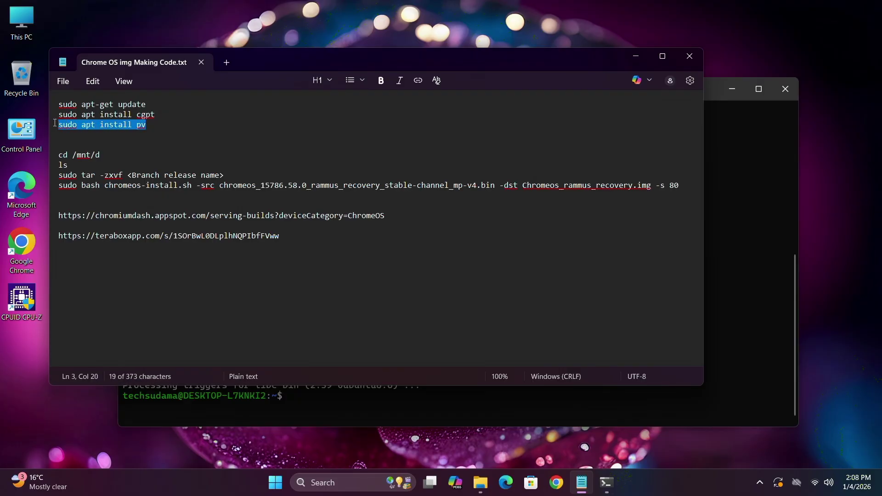
{"action": "right_click", "coordinate": [85, 127]}
{"action": "left_click", "coordinate": [138, 148]}
{"action": "left_click", "coordinate": [409, 398]}
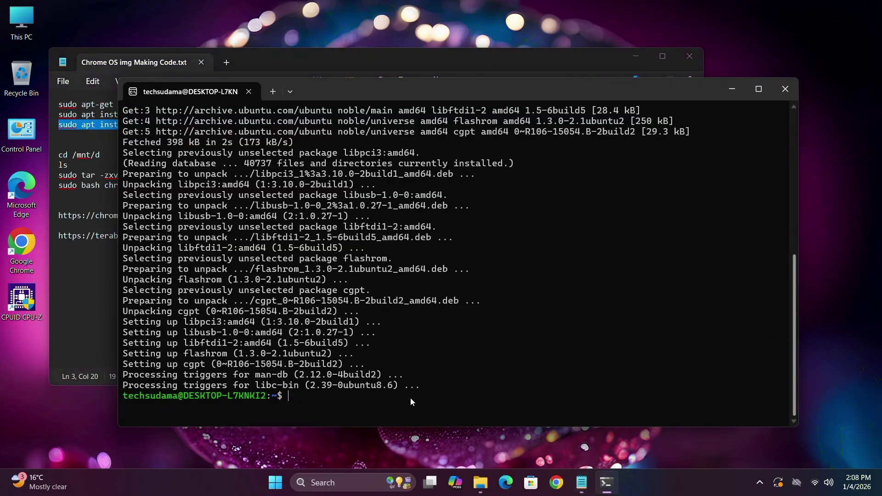
{"action": "right_click", "coordinate": [330, 401]}
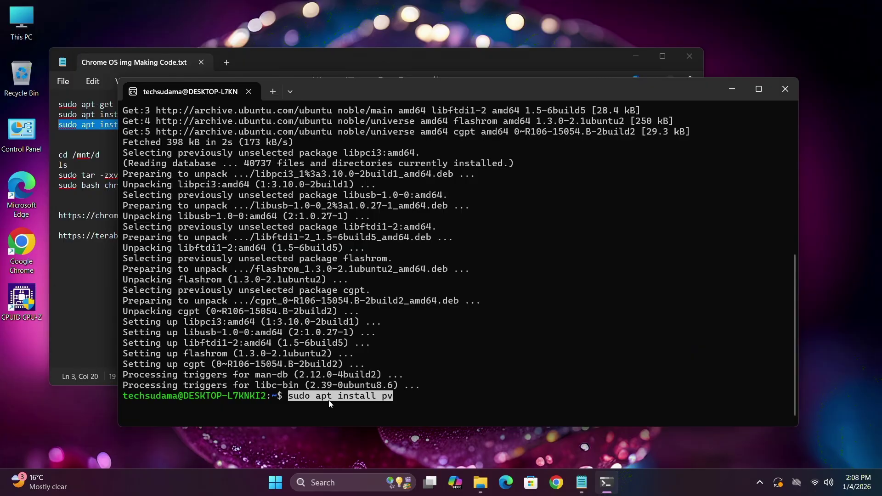
{"action": "key", "text": "Return"}
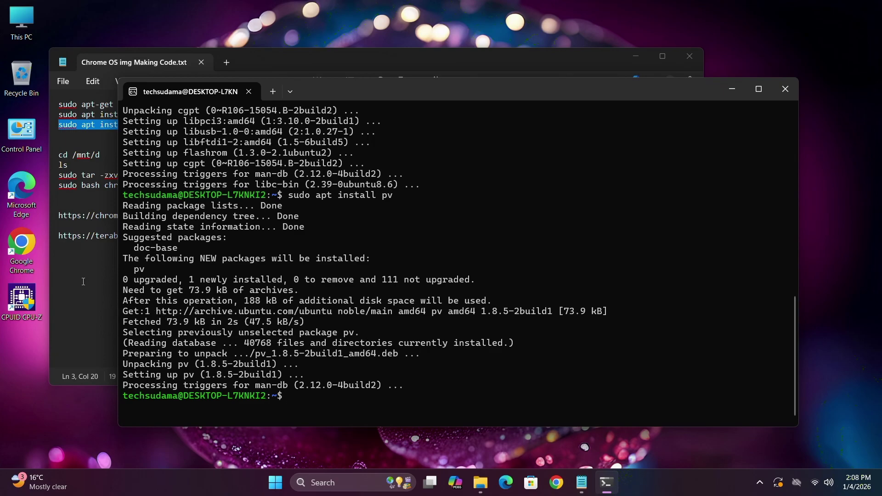
- Check the ChromeOS drive's letter, then switch the Ubuntu terminal to it with cd /mnt/d and list its files with ls
{"action": "double_click", "coordinate": [21, 21]}
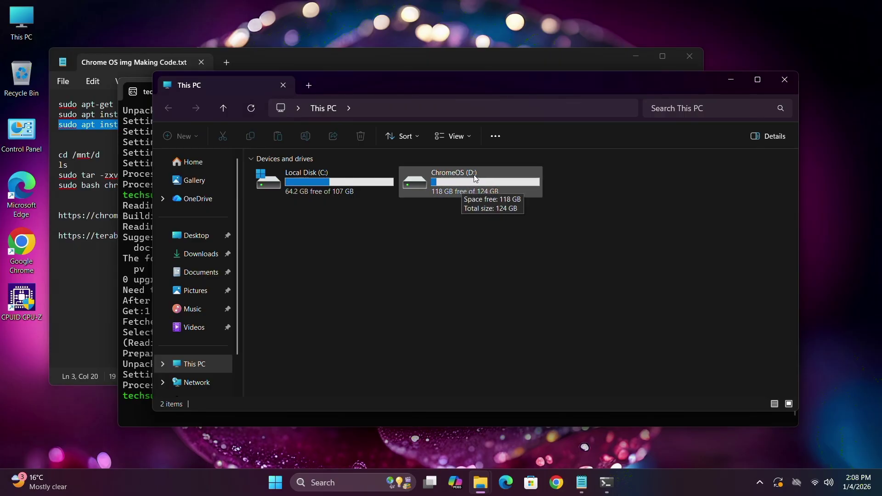
{"action": "left_click", "coordinate": [785, 81]}
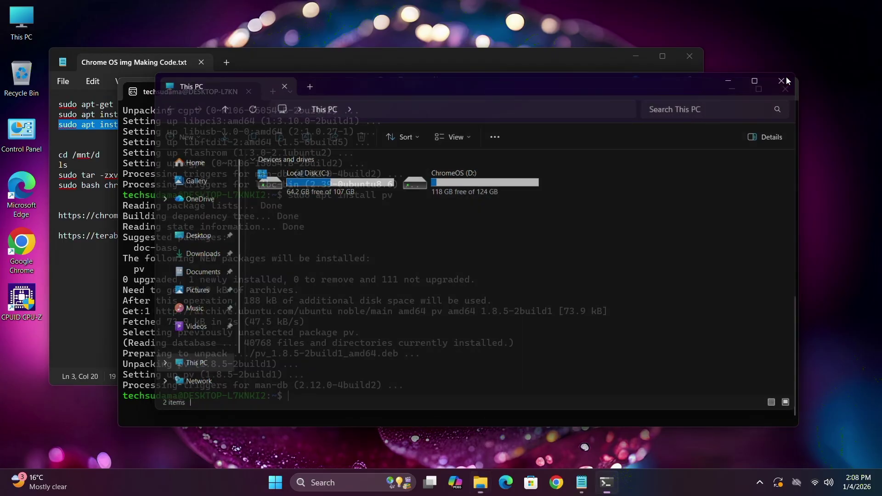
{"action": "triple_click", "coordinate": [83, 156]}
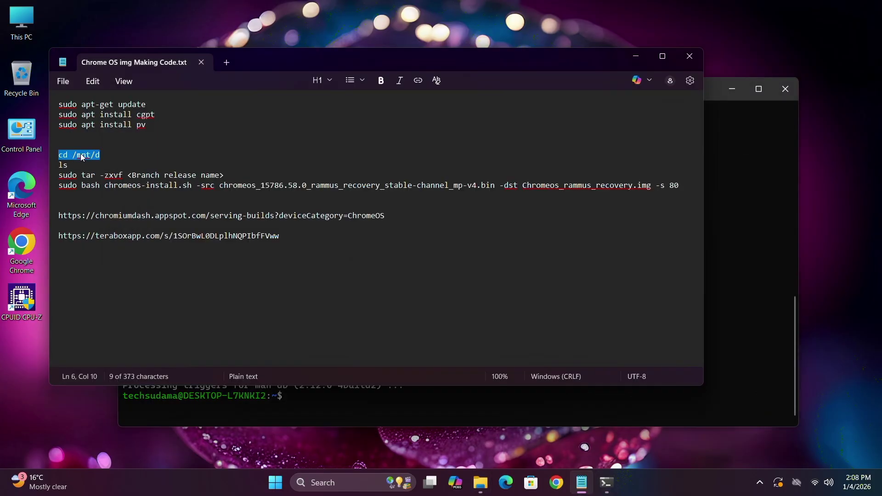
{"action": "right_click", "coordinate": [83, 157]}
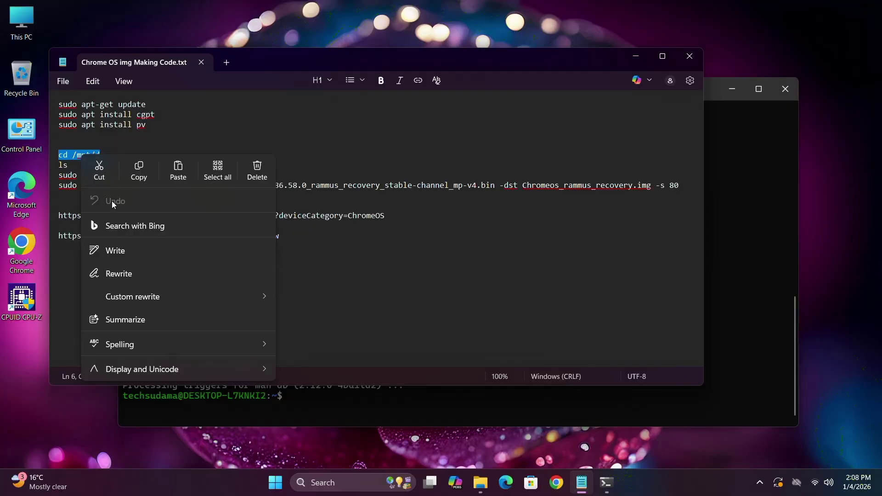
{"action": "left_click", "coordinate": [145, 170]}
{"action": "left_click", "coordinate": [728, 283]}
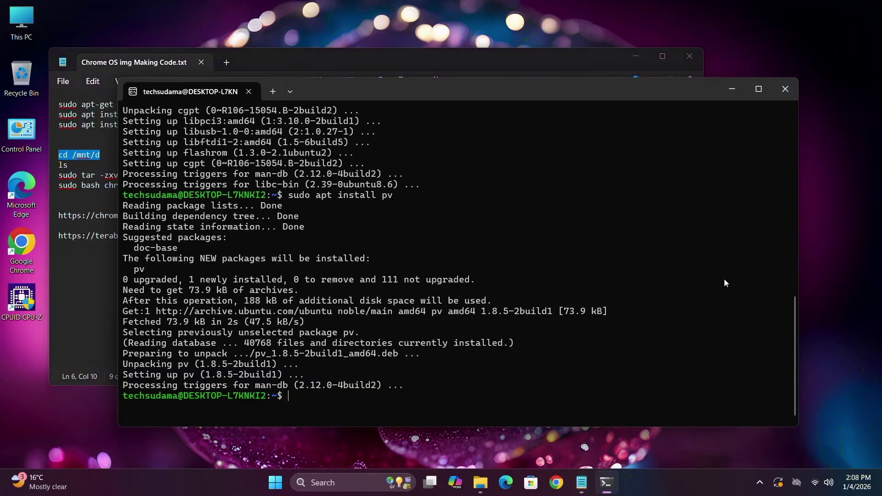
{"action": "right_click", "coordinate": [310, 396]}
{"action": "double_click", "coordinate": [29, 21]}
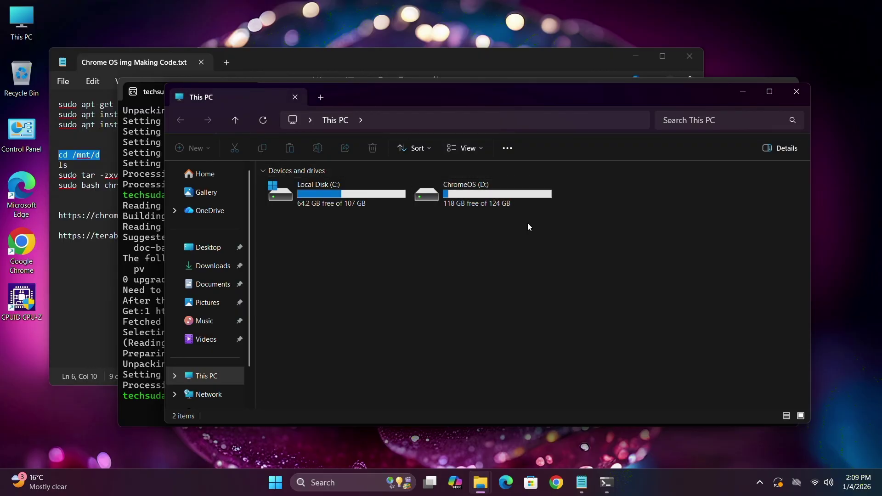
{"action": "left_click", "coordinate": [798, 95]}
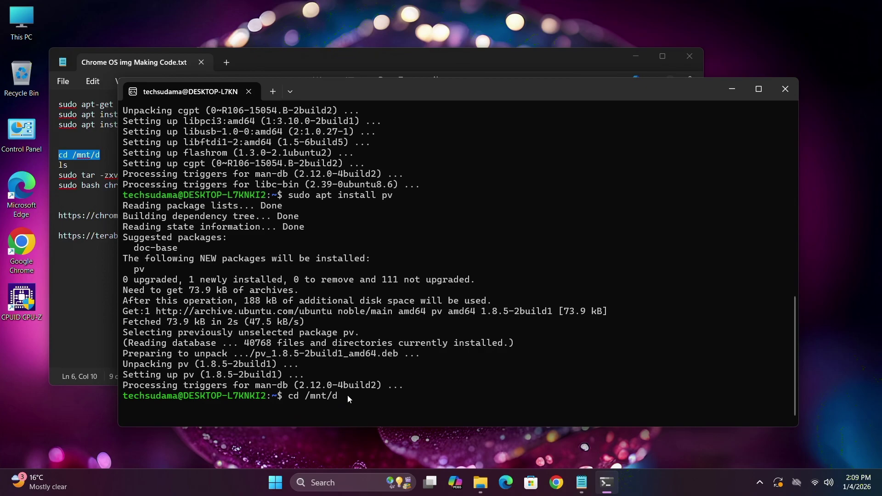
{"action": "key", "text": "Return"}
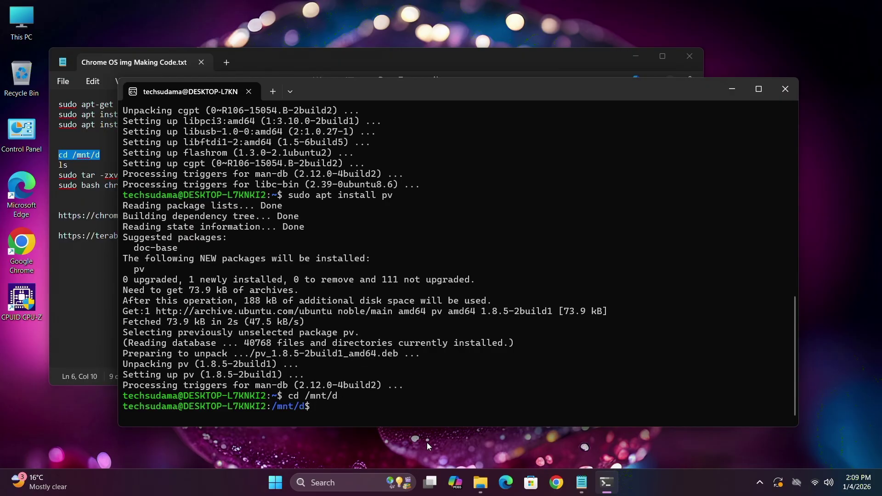
{"action": "type", "text": "ls"}
{"action": "key", "text": "Return"}
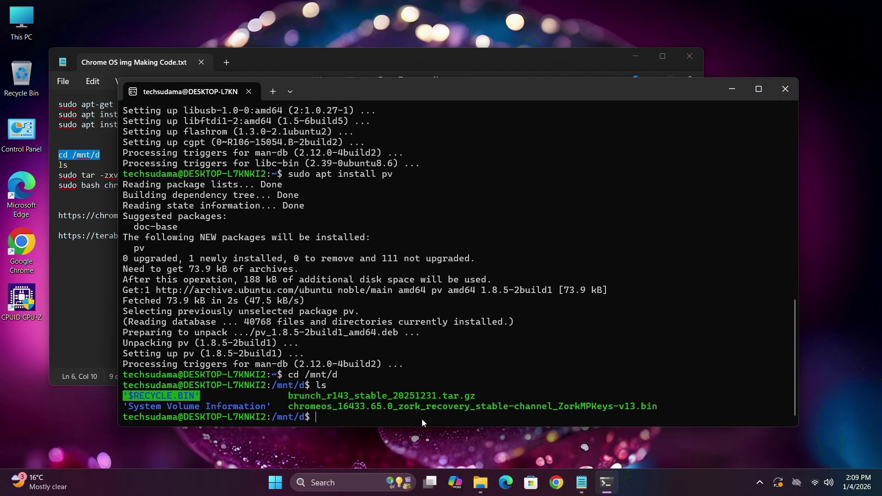
- Rearrange the terminal and notes windows and copy the file name brunch_r143_stable_20251231.tar.gz from the Ubuntu listing
{"action": "left_click_drag", "start_coordinate": [449, 92], "coordinate": [519, 107]}
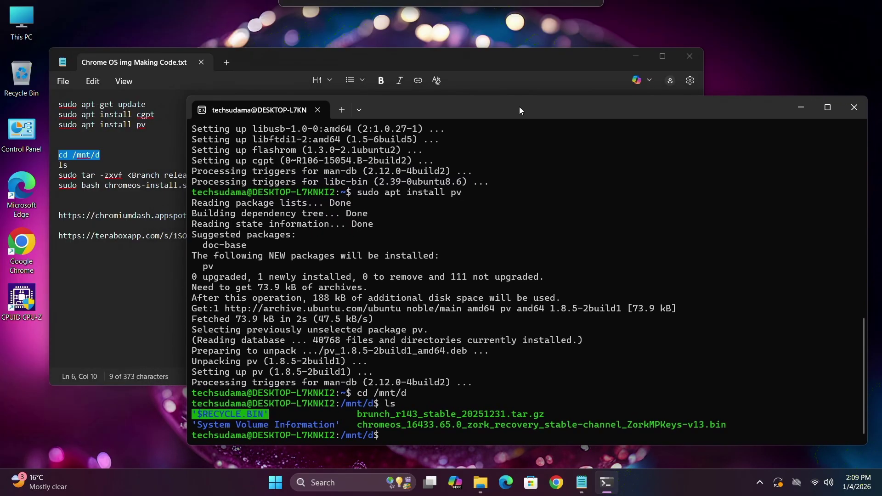
{"action": "left_click_drag", "start_coordinate": [456, 53], "coordinate": [441, 42]}
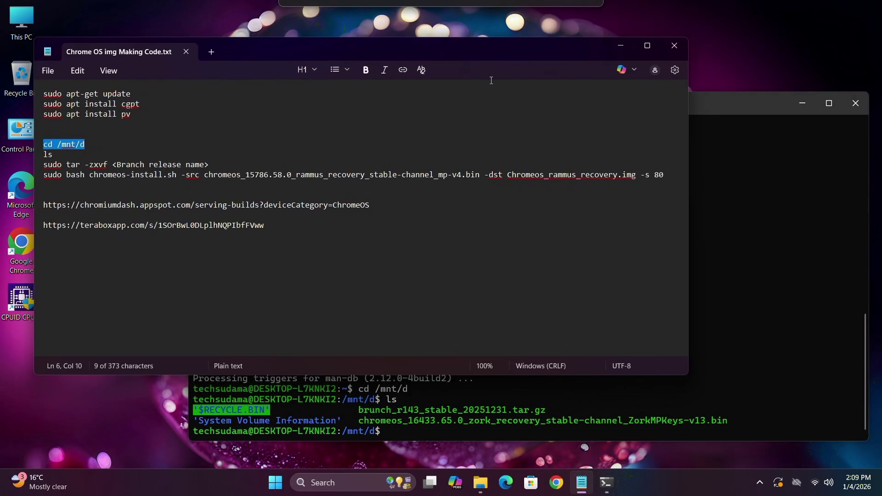
{"action": "left_click", "coordinate": [602, 405]}
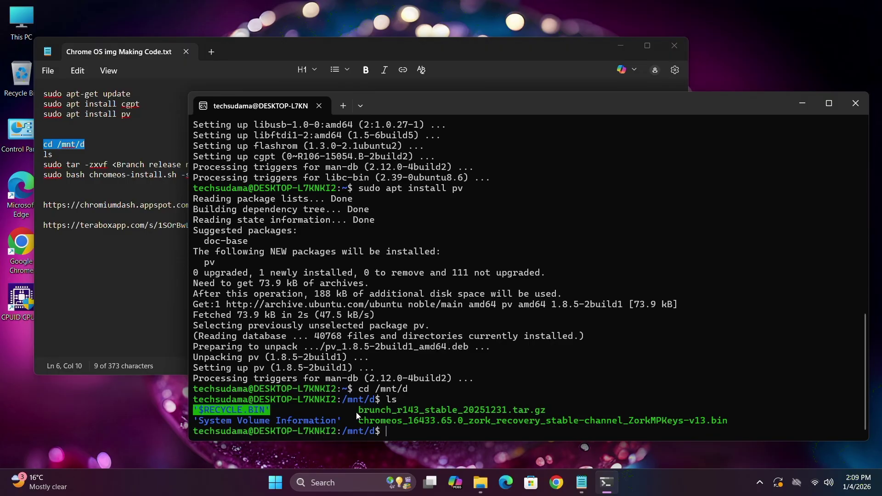
{"action": "left_click_drag", "start_coordinate": [369, 411], "coordinate": [545, 413]}
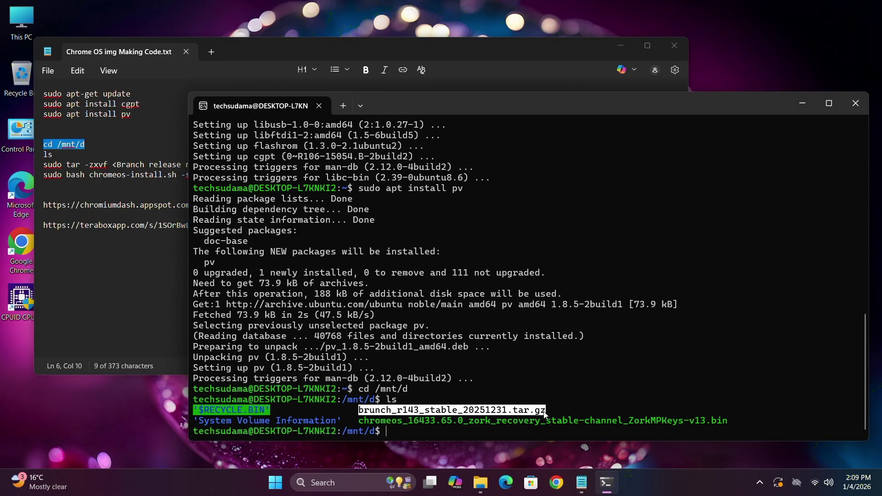
{"action": "key", "text": "ctrl+c"}
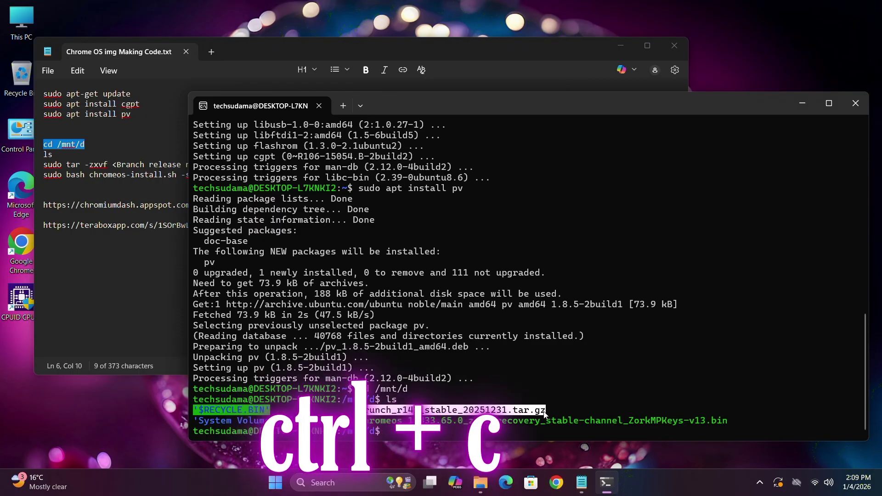
{"action": "key", "text": "ctrl+c"}
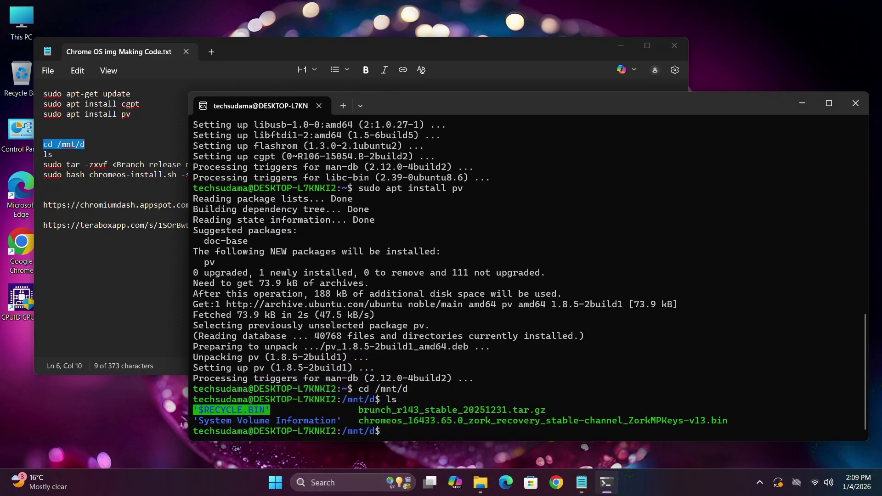
- Replace the <Branch release name> placeholder in the notes' sudo tar -zxvf line with the copied brunch_r143_stable_20251231.tar.gz
{"action": "left_click", "coordinate": [92, 124]}
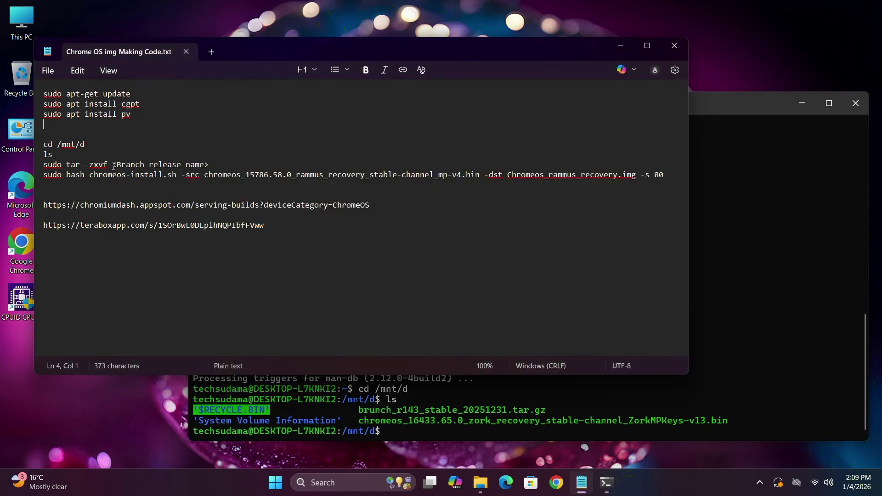
{"action": "left_click_drag", "start_coordinate": [114, 166], "coordinate": [210, 164]}
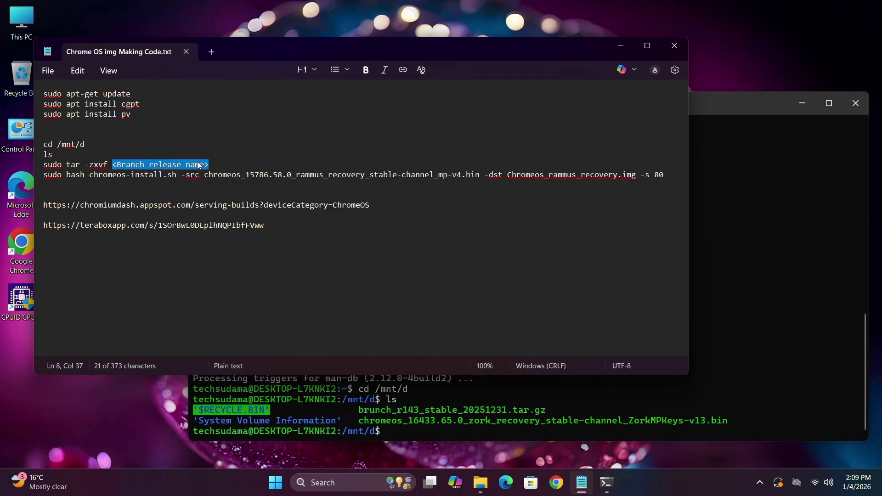
{"action": "right_click", "coordinate": [196, 165]}
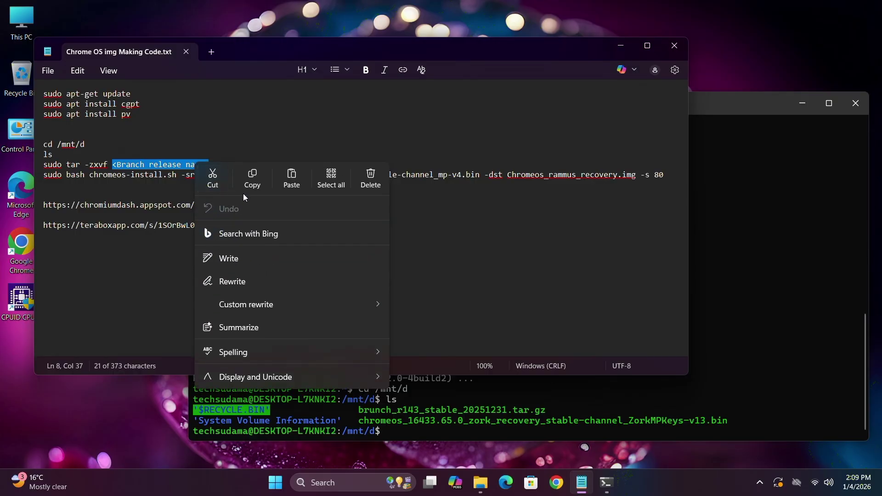
{"action": "left_click", "coordinate": [291, 180]}
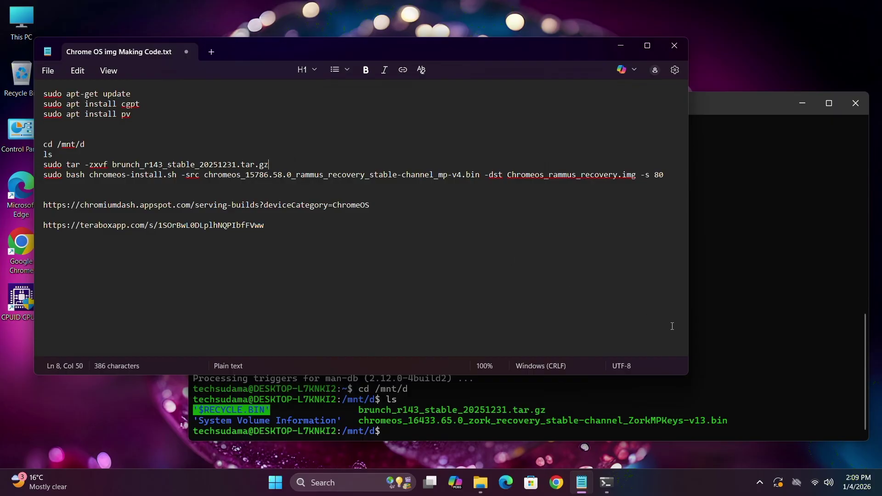
- Copy chromeos_16433.65.0_zork_recovery_stable-channel_ZorkMPKeys-v13.bin from the Ubuntu listing and paste it over the -src file name in the notes' install command
{"action": "left_click", "coordinate": [790, 366]}
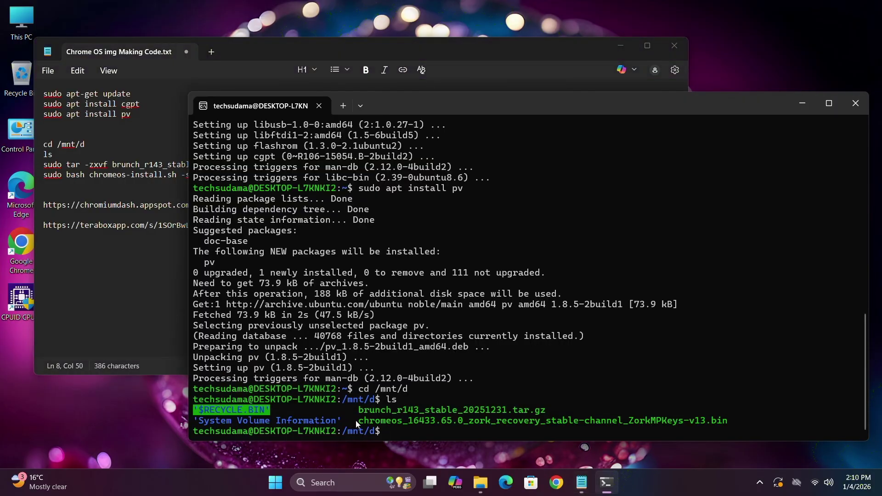
{"action": "left_click_drag", "start_coordinate": [359, 420], "coordinate": [721, 428]}
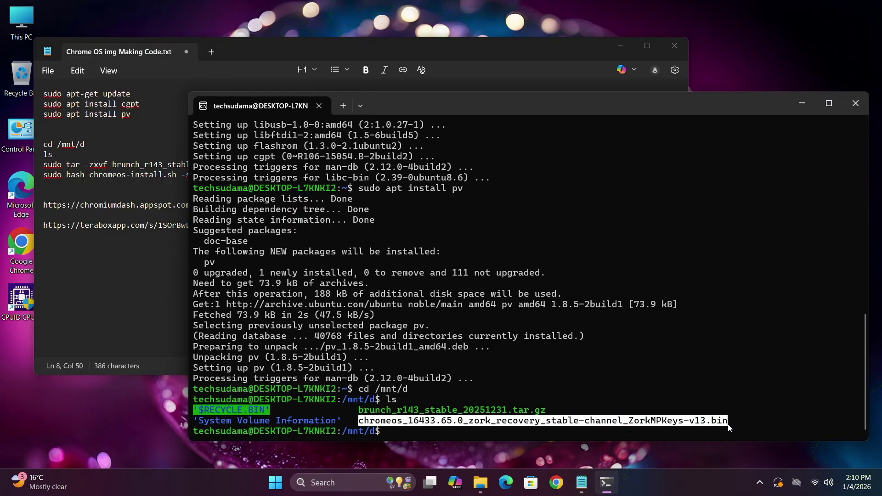
{"action": "key", "text": "ctrl+c"}
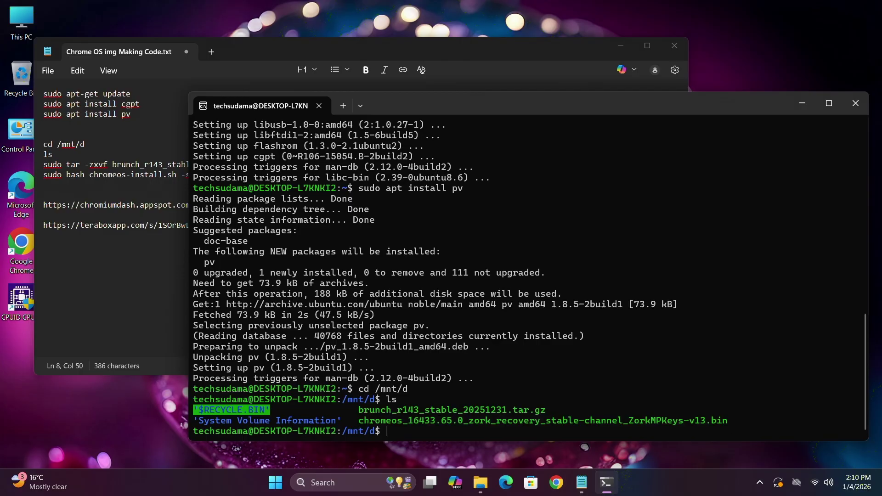
{"action": "left_click", "coordinate": [134, 287]}
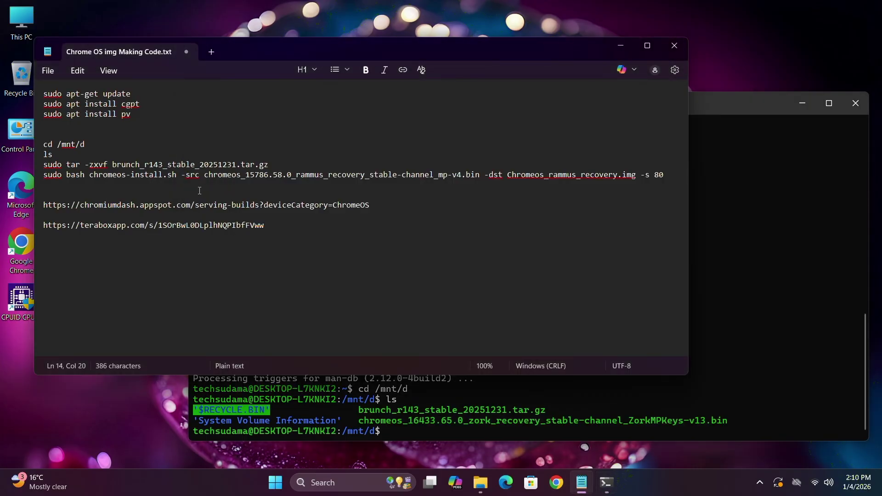
{"action": "left_click_drag", "start_coordinate": [205, 176], "coordinate": [481, 177]}
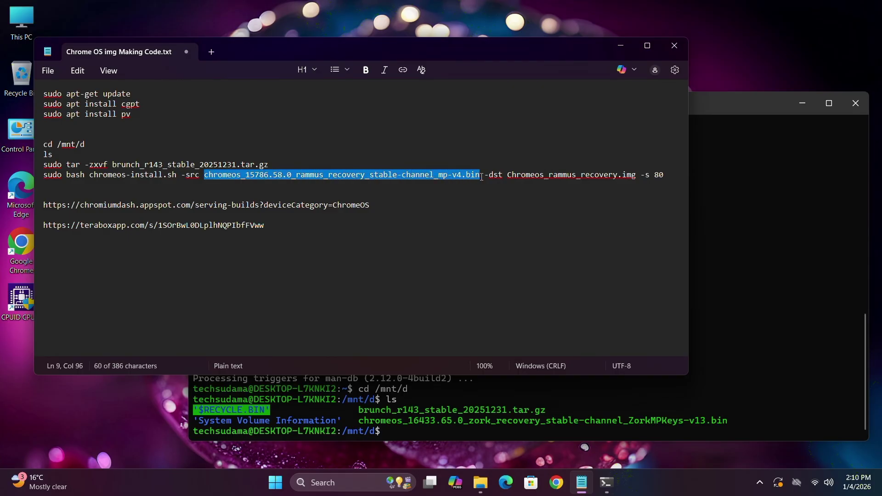
{"action": "right_click", "coordinate": [457, 174]}
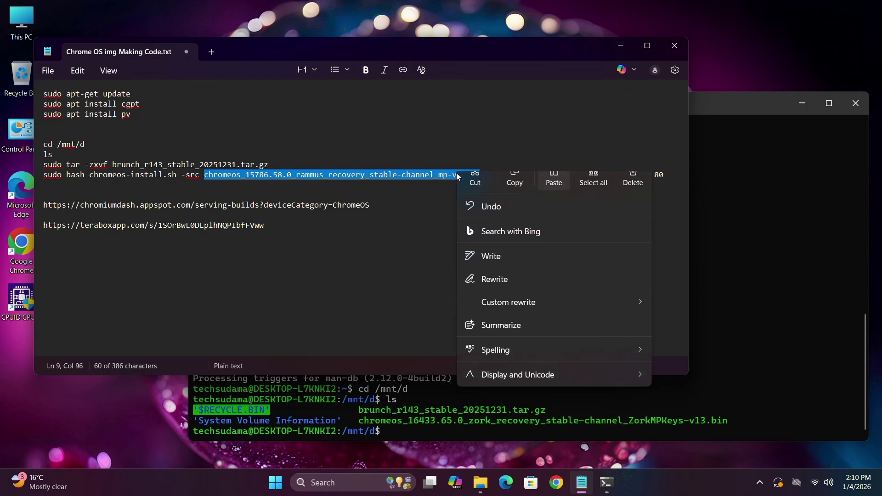
{"action": "left_click", "coordinate": [558, 189]}
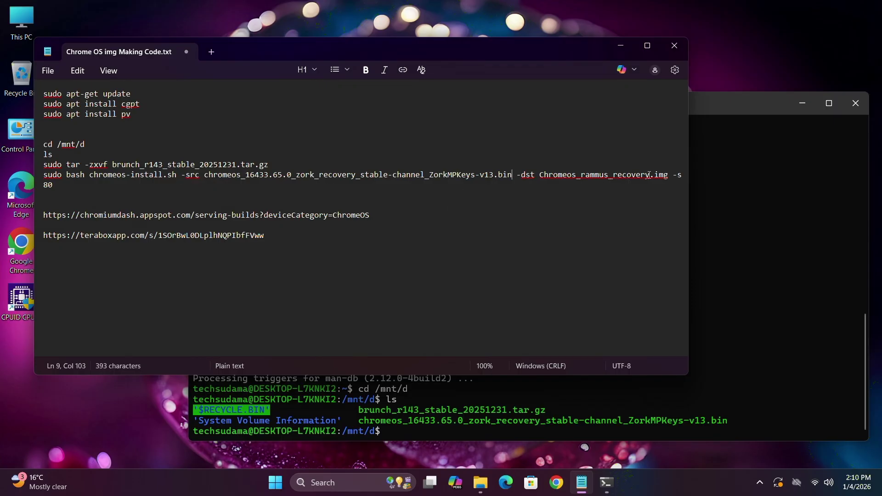
- In the notes' install command, shorten the -dst file name to Chromeos.img and set the -s size to 100
{"action": "left_click_drag", "start_coordinate": [650, 175], "coordinate": [582, 175]}
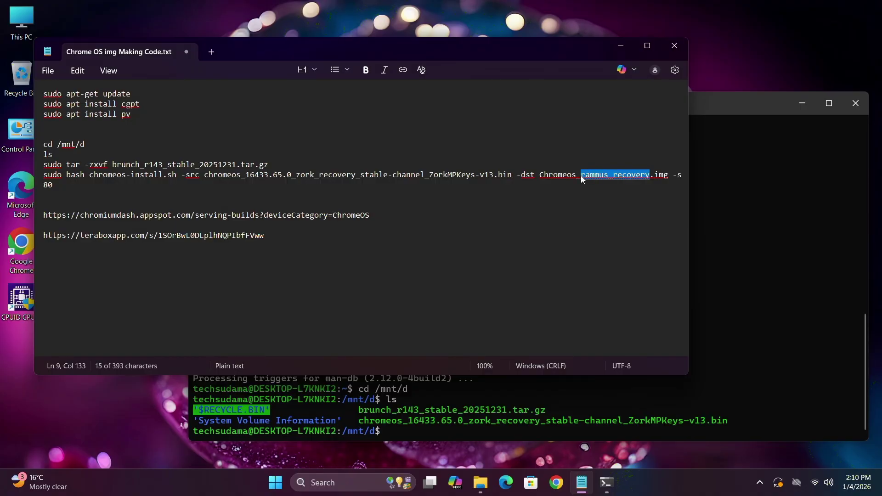
{"action": "key", "text": "BackSpace"}
{"action": "key", "text": "BackSpace"}
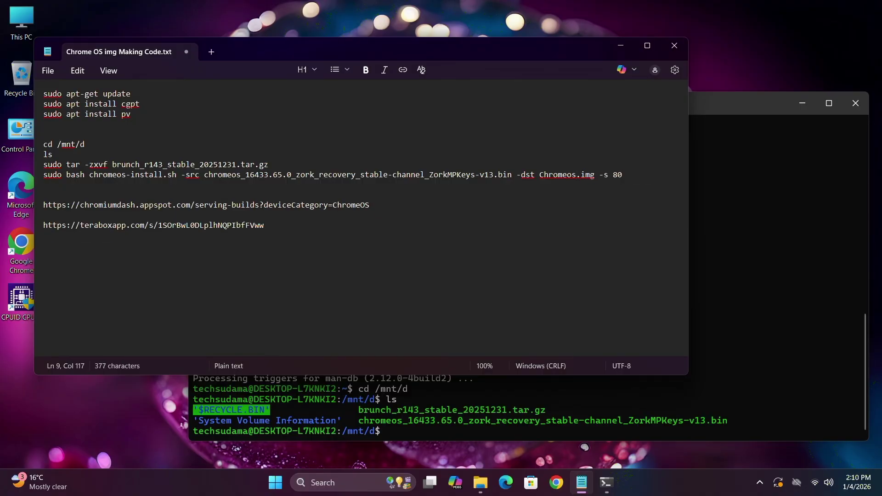
{"action": "left_click", "coordinate": [613, 174]}
{"action": "double_click", "coordinate": [614, 175]}
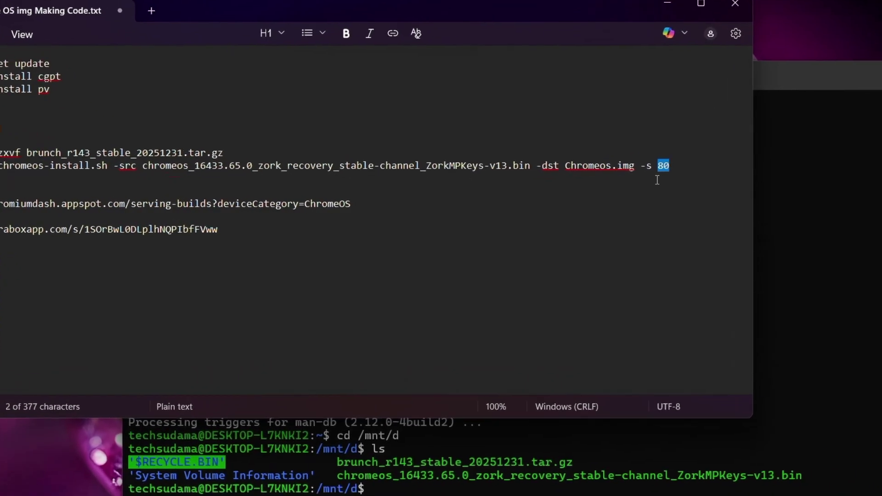
{"action": "type", "text": "100"}
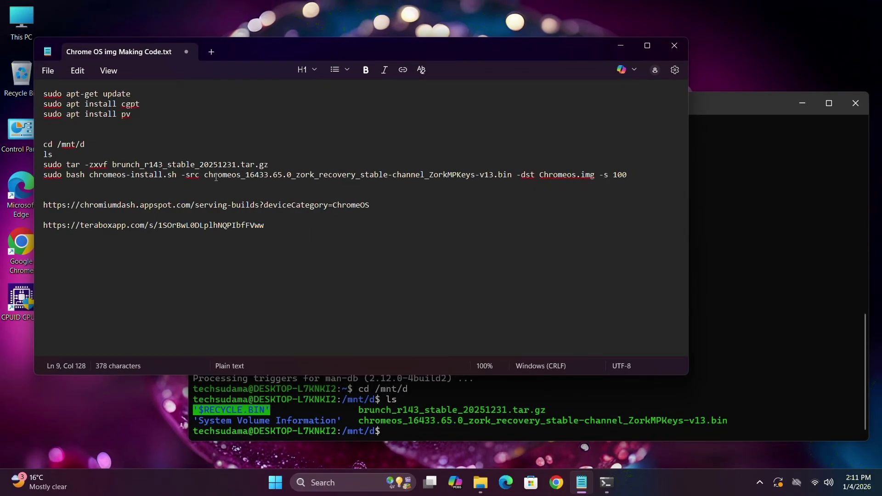
- Copy sudo tar -zxvf brunch_r143_stable_20251231.tar.gz from the notes and run it in the Ubuntu terminal
{"action": "left_click_drag", "start_coordinate": [285, 165], "coordinate": [46, 167]}
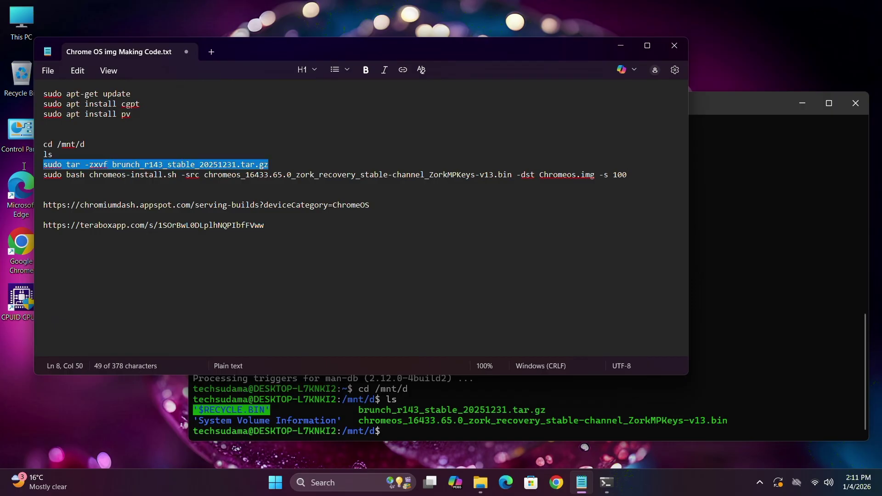
{"action": "right_click", "coordinate": [94, 166]}
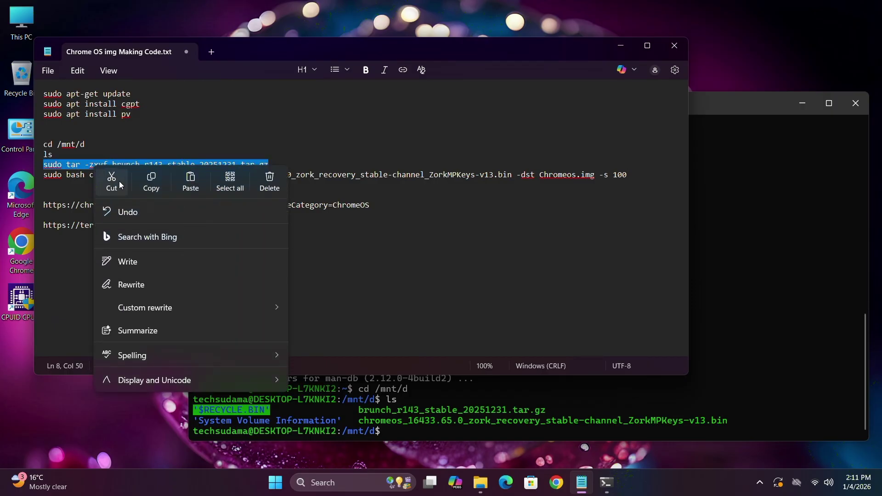
{"action": "left_click", "coordinate": [152, 182]}
{"action": "left_click", "coordinate": [756, 312]}
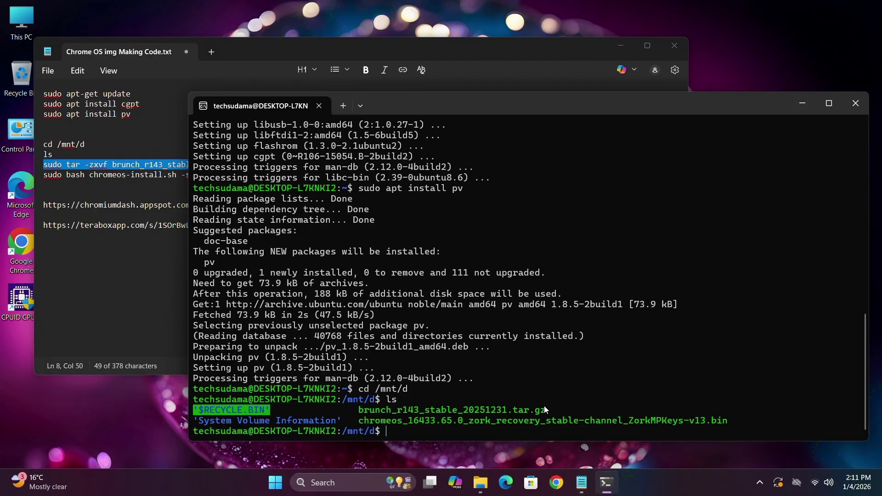
{"action": "right_click", "coordinate": [417, 424]}
{"action": "key", "text": "Return"}
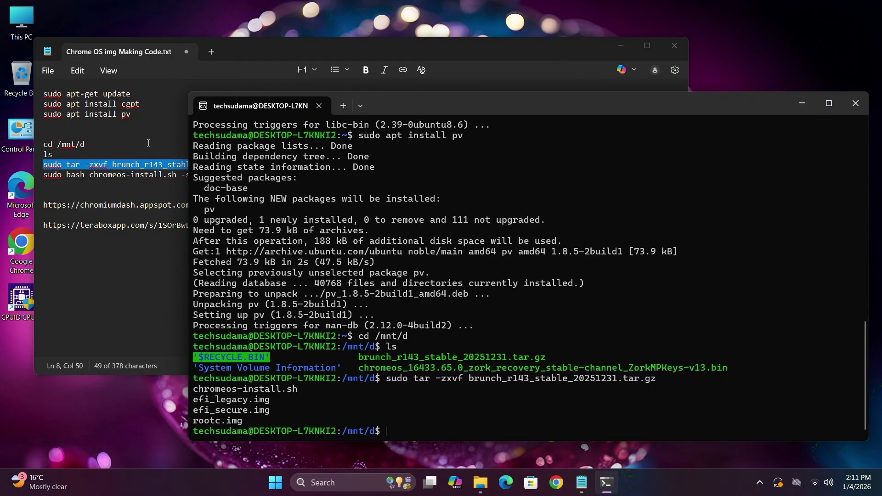
- Copy the edited sudo bash chromeos-install.sh command from the notes, run it in the Ubuntu terminal, and minimize the notes to leave the terminal centred
{"action": "left_click", "coordinate": [160, 187]}
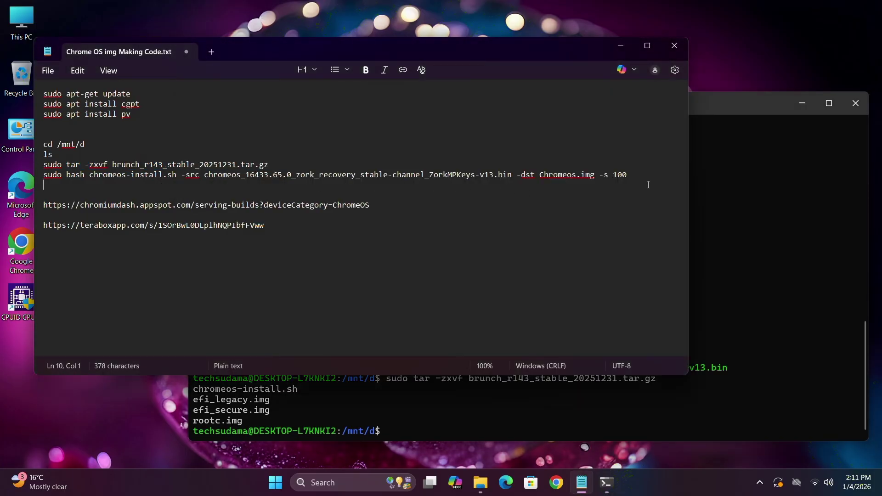
{"action": "left_click_drag", "start_coordinate": [627, 177], "coordinate": [42, 177]}
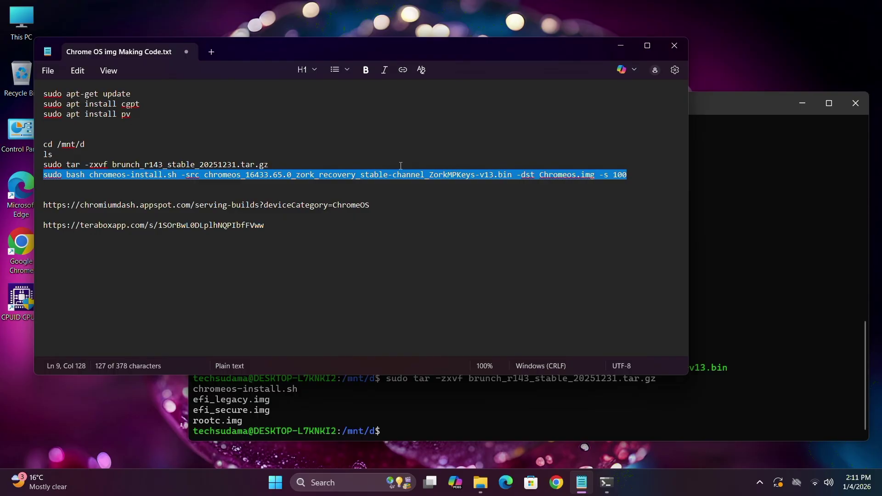
{"action": "right_click", "coordinate": [371, 174]}
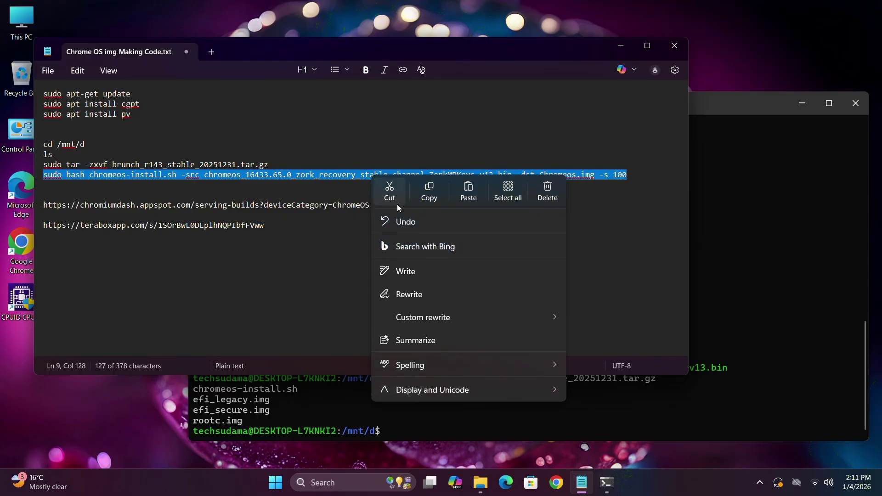
{"action": "left_click", "coordinate": [428, 192]}
{"action": "left_click", "coordinate": [407, 432]}
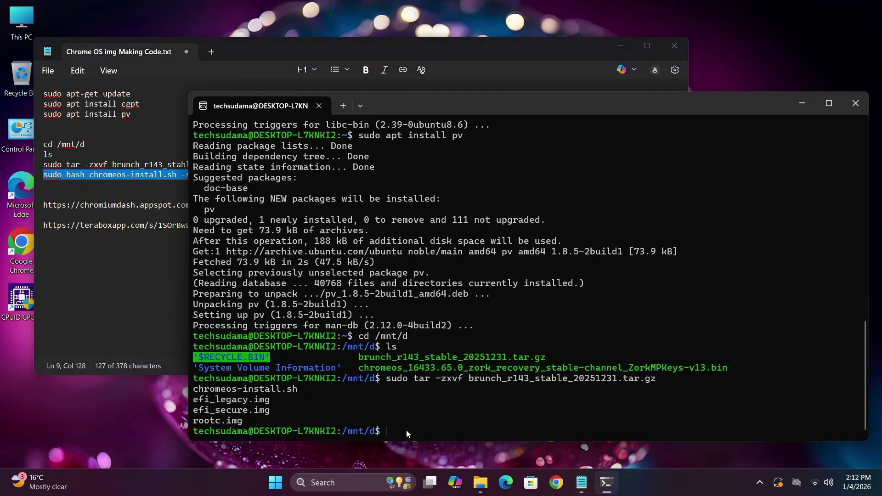
{"action": "right_click", "coordinate": [406, 430]}
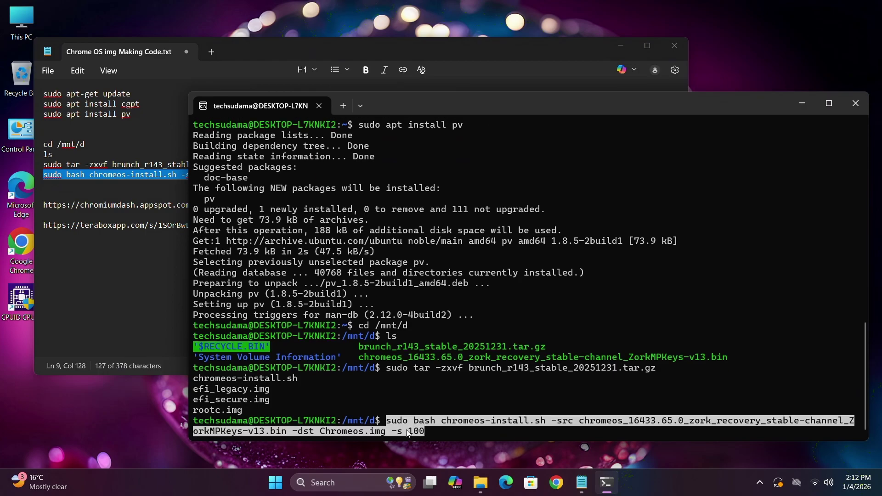
{"action": "key", "text": "Return"}
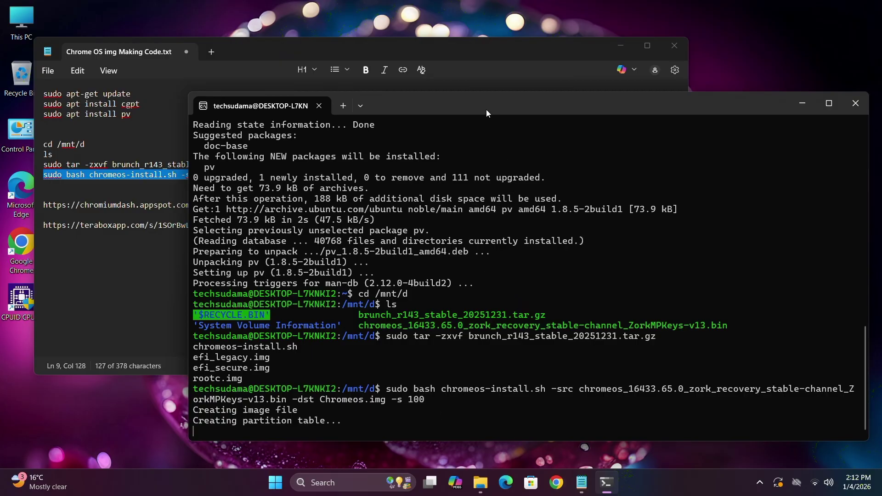
{"action": "left_click", "coordinate": [621, 46]}
{"action": "left_click_drag", "start_coordinate": [467, 104], "coordinate": [387, 91]}
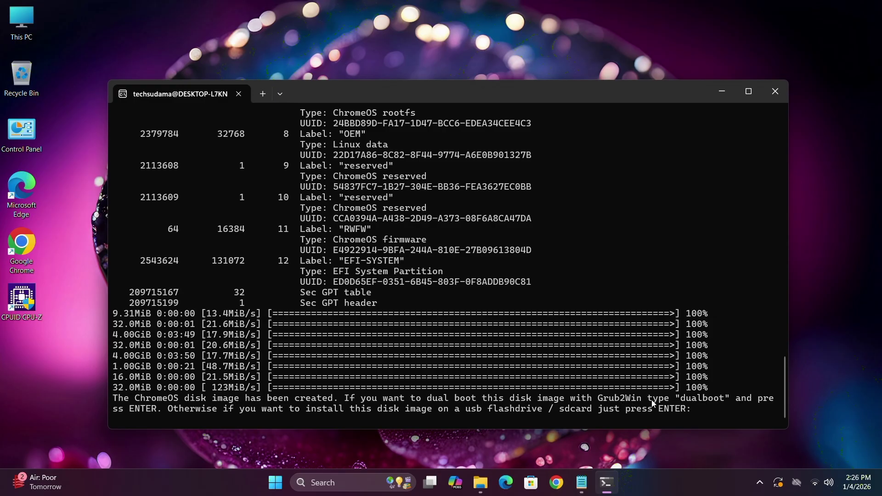
- Copy the word dualboot from the terminal prompt, submit it as the answer, and close the Ubuntu terminal
{"action": "left_click_drag", "start_coordinate": [682, 397], "coordinate": [719, 403]}
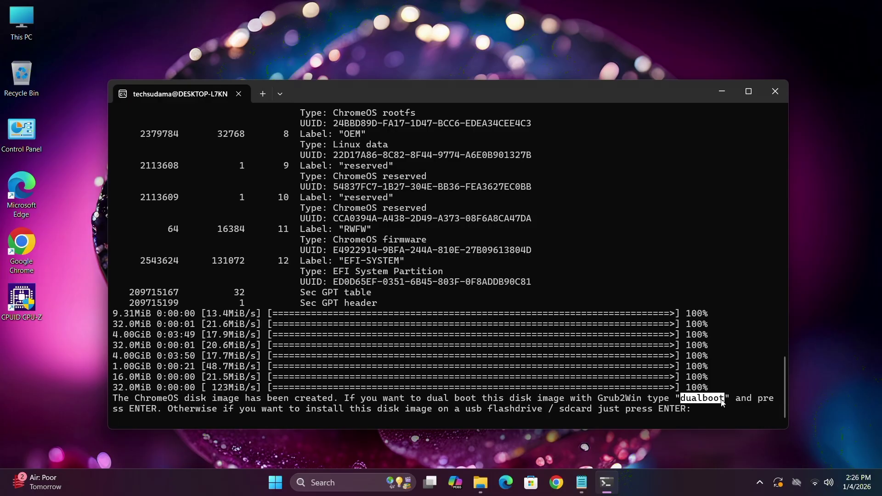
{"action": "key", "text": "ctrl+c"}
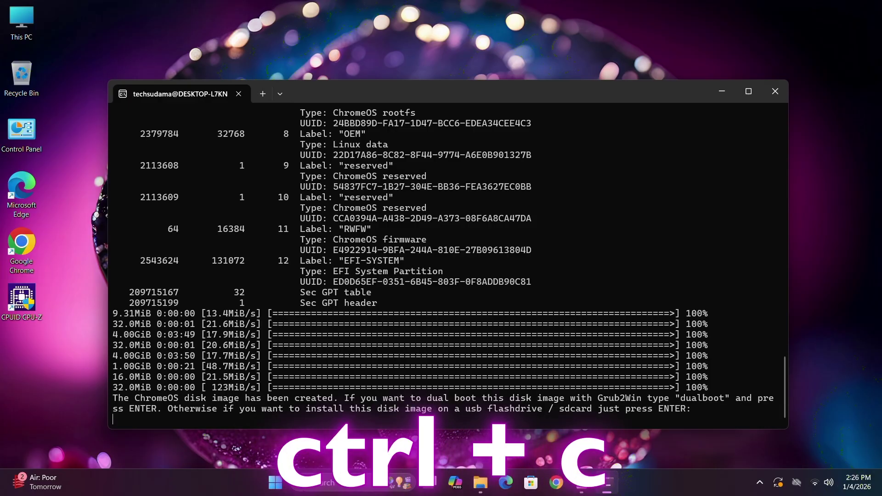
{"action": "right_click", "coordinate": [161, 423]}
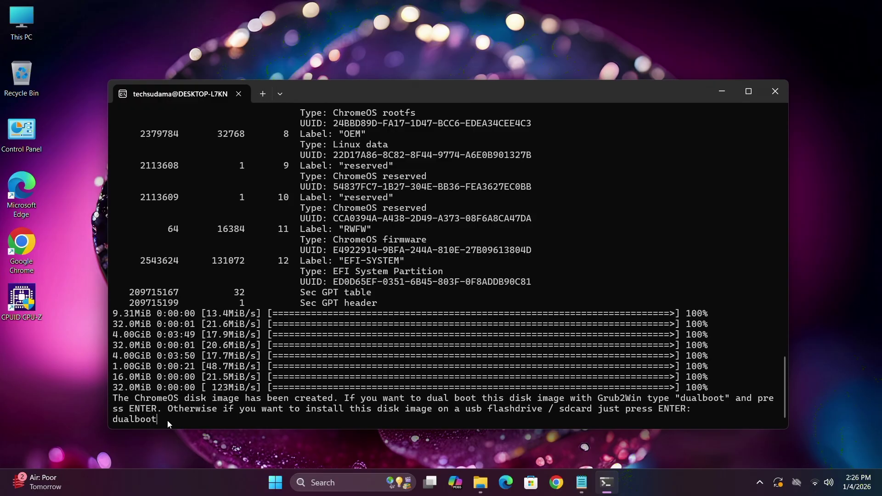
{"action": "key", "text": "Return"}
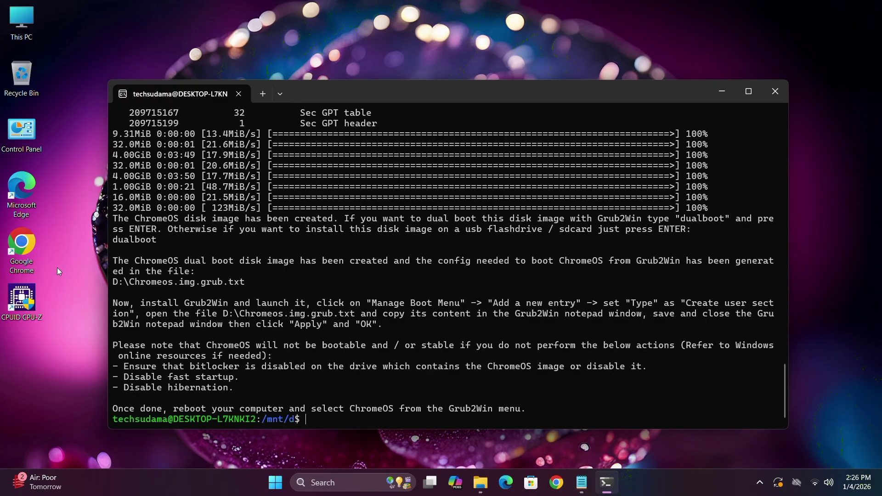
{"action": "left_click", "coordinate": [770, 95]}
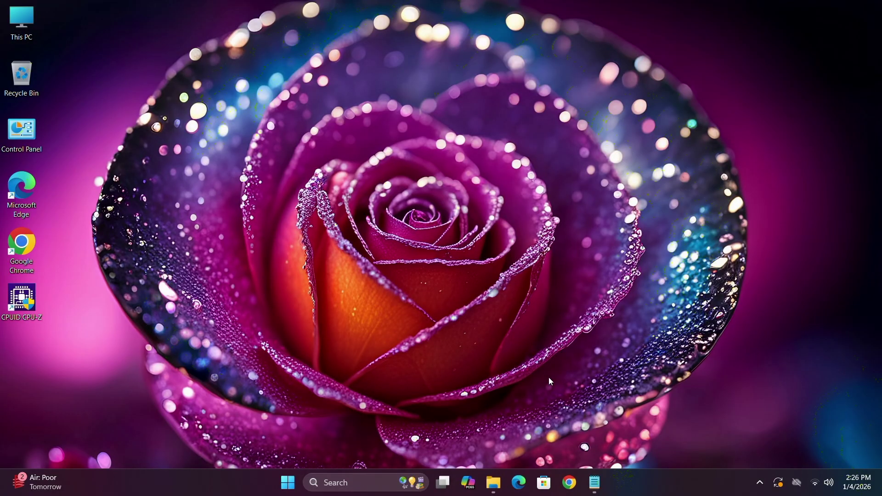
- On the ChromeOS (D:) drive, delete the six source and Brunch files, keeping only Chromeos and Chromeos.img.grub
{"action": "left_click", "coordinate": [493, 482]}
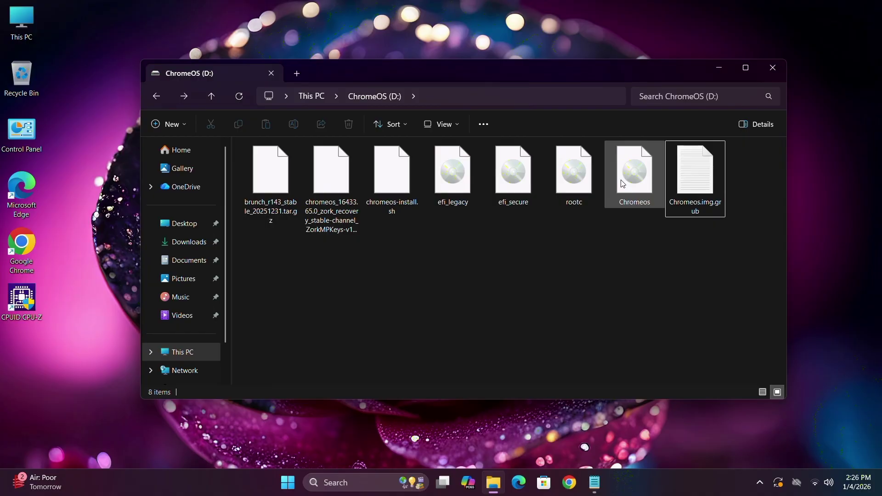
{"action": "left_click", "coordinate": [634, 180]}
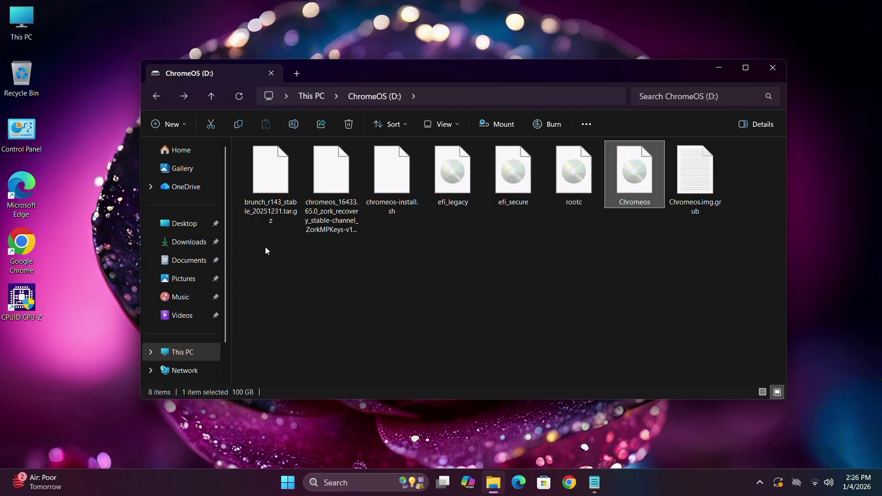
{"action": "left_click", "coordinate": [560, 217]}
{"action": "left_click_drag", "start_coordinate": [561, 216], "coordinate": [255, 189]}
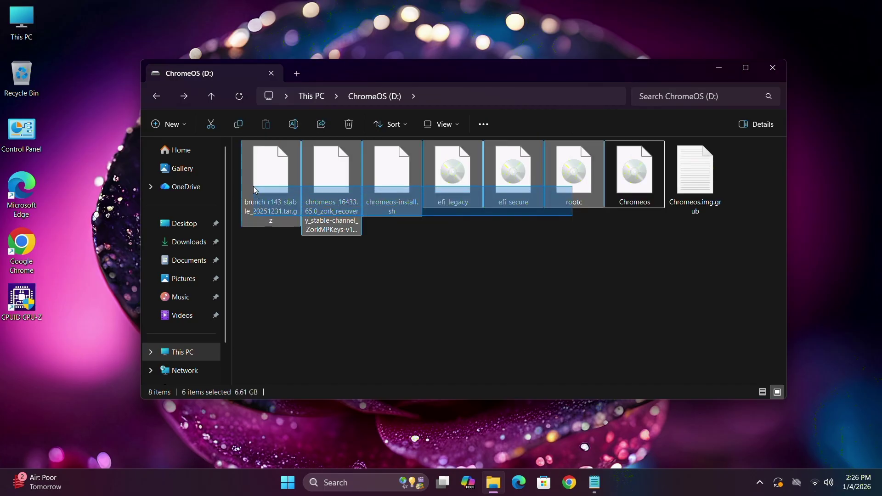
{"action": "left_click", "coordinate": [347, 132]}
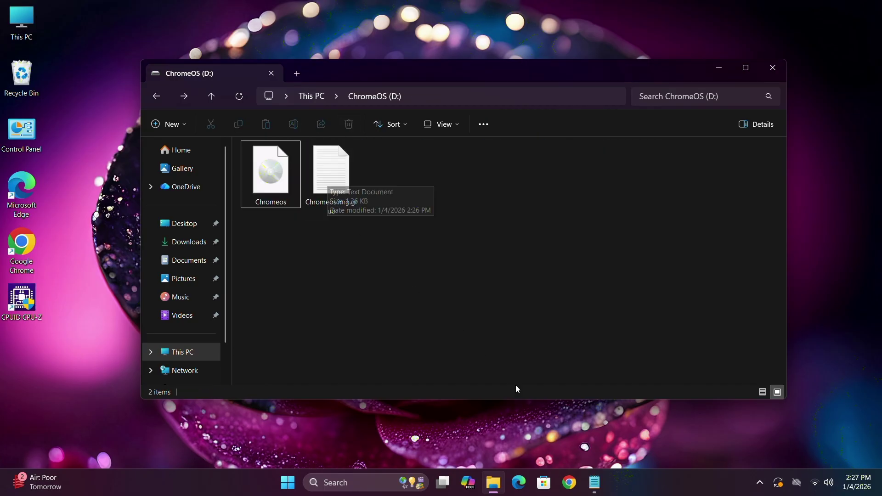
- Close the notes, switch to Chrome, search for grub2win, and download Grub2Win from SourceForge
{"action": "left_click", "coordinate": [595, 483]}
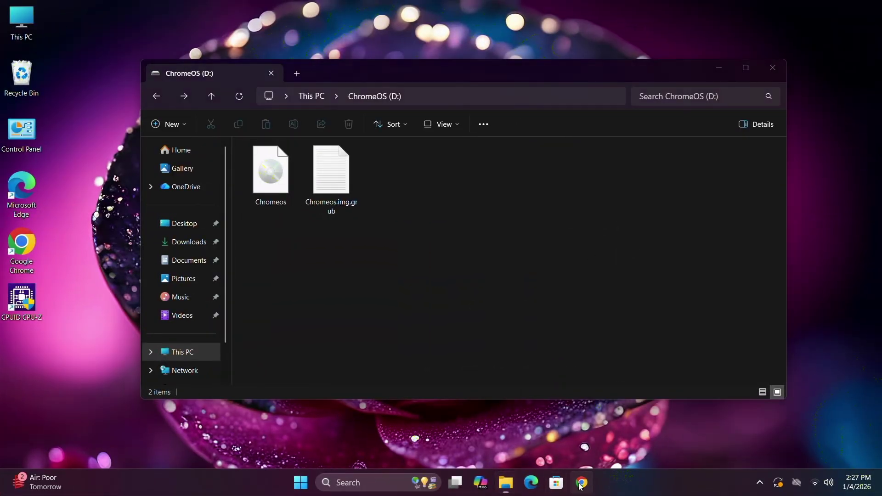
{"action": "left_click", "coordinate": [580, 485]}
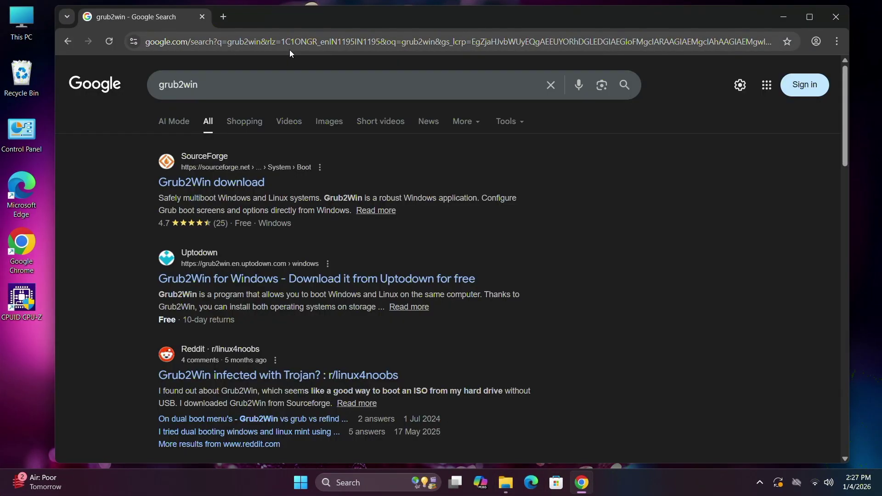
{"action": "left_click", "coordinate": [216, 187]}
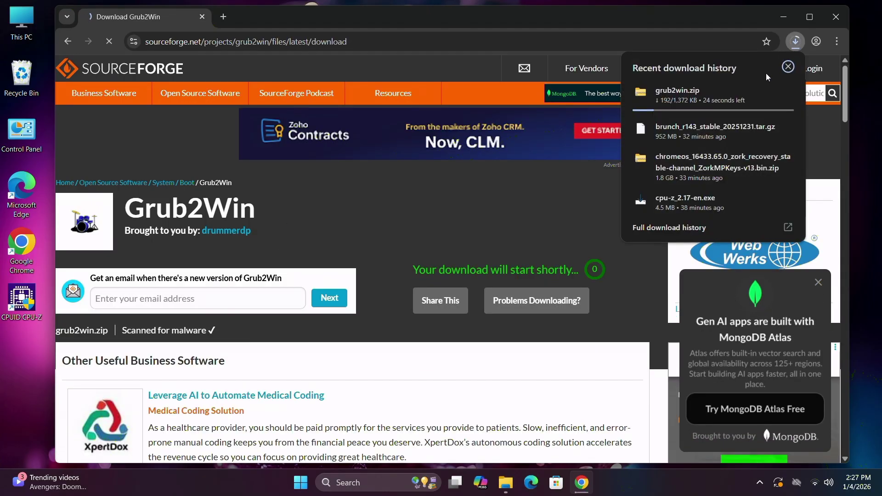
- Clear all previous entries from Chrome's download history and close the browser
{"action": "key", "text": "ctrl+j"}
{"action": "left_click", "coordinate": [818, 72]}
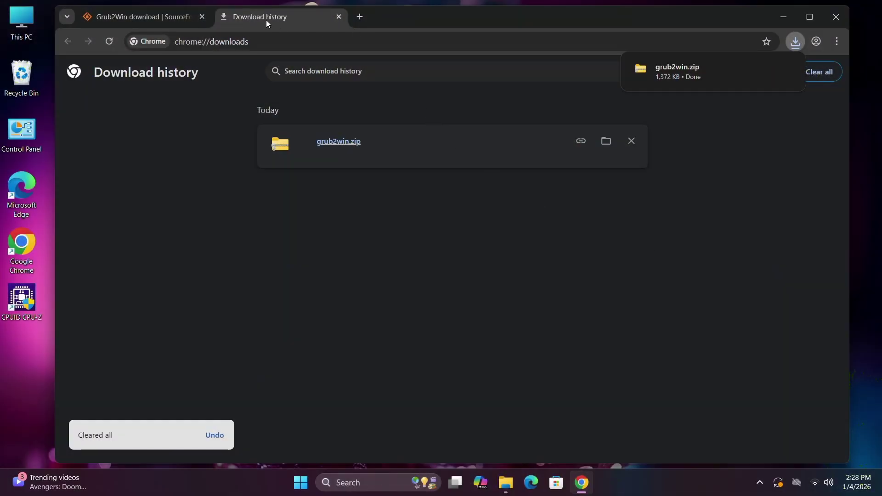
{"action": "left_click", "coordinate": [835, 17]}
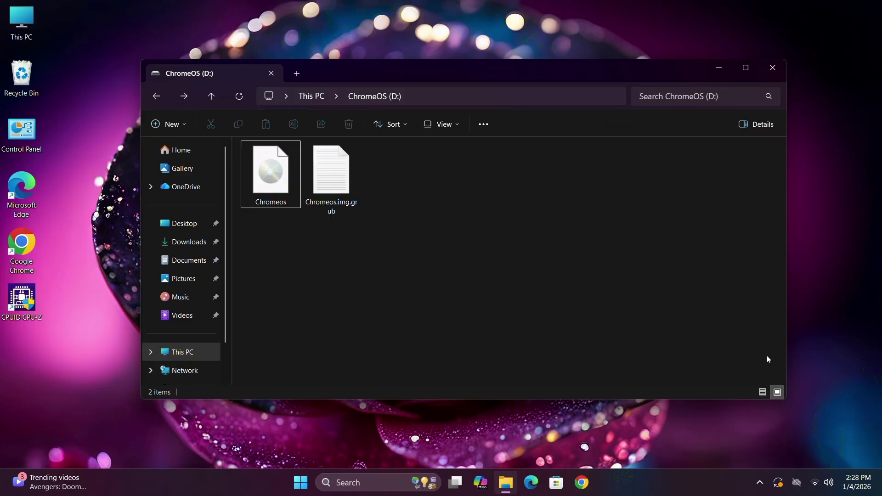
- Review the virus and threat, account, and firewall protection status in Windows Security, and close it
{"action": "left_click", "coordinate": [760, 484]}
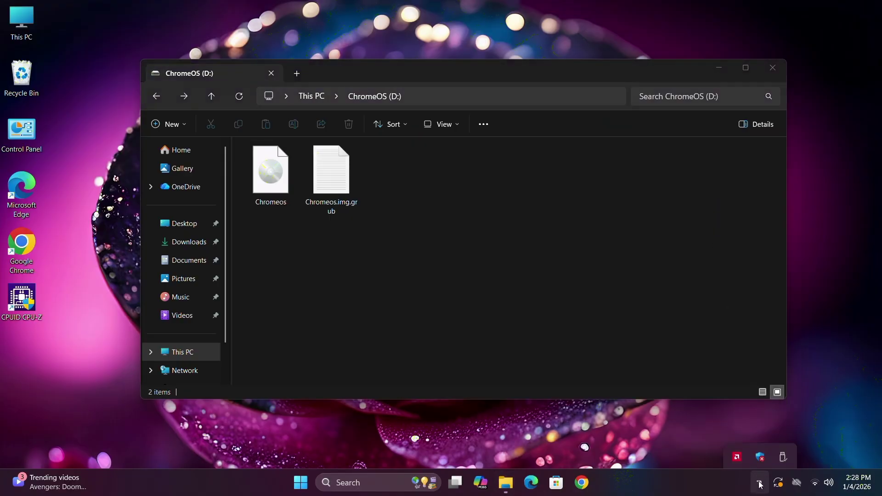
{"action": "left_click", "coordinate": [760, 452]}
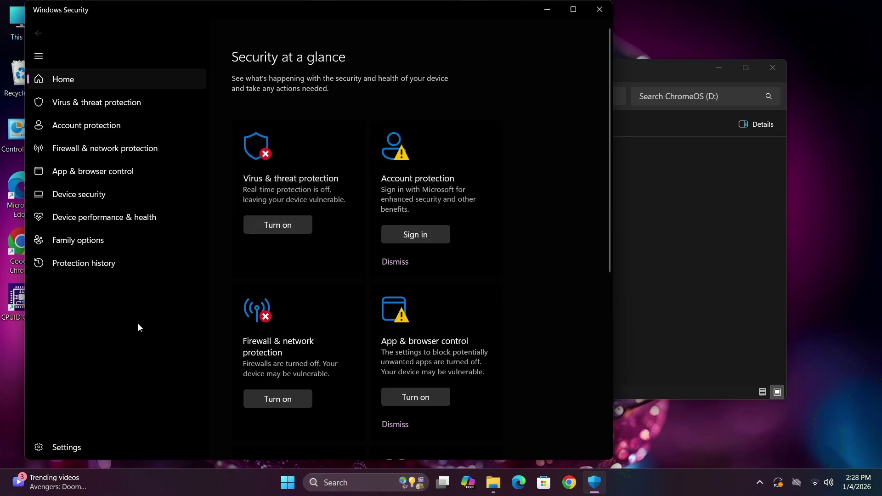
{"action": "left_click", "coordinate": [102, 106]}
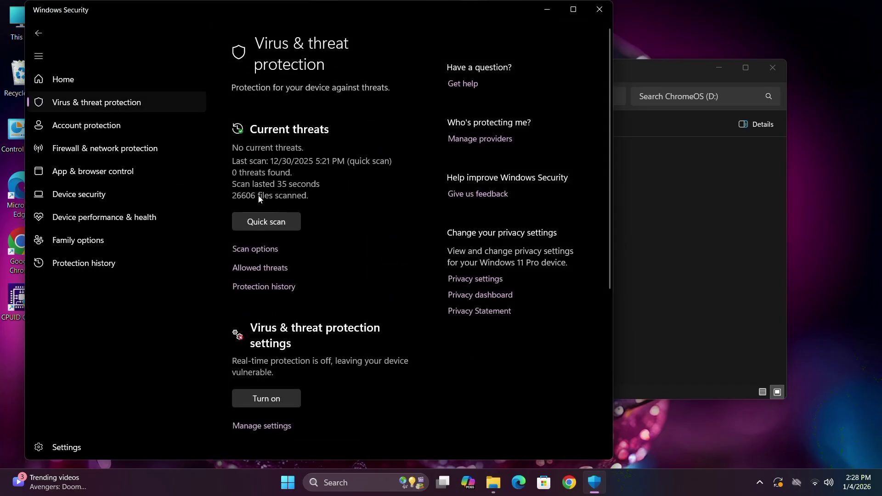
{"action": "scroll", "coordinate": [350, 249], "scroll_direction": "down", "scroll_amount": 5}
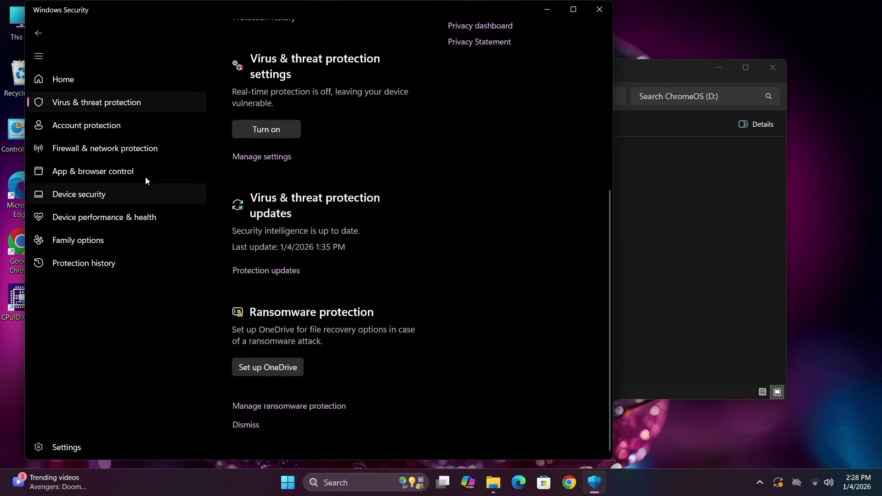
{"action": "left_click", "coordinate": [87, 127]}
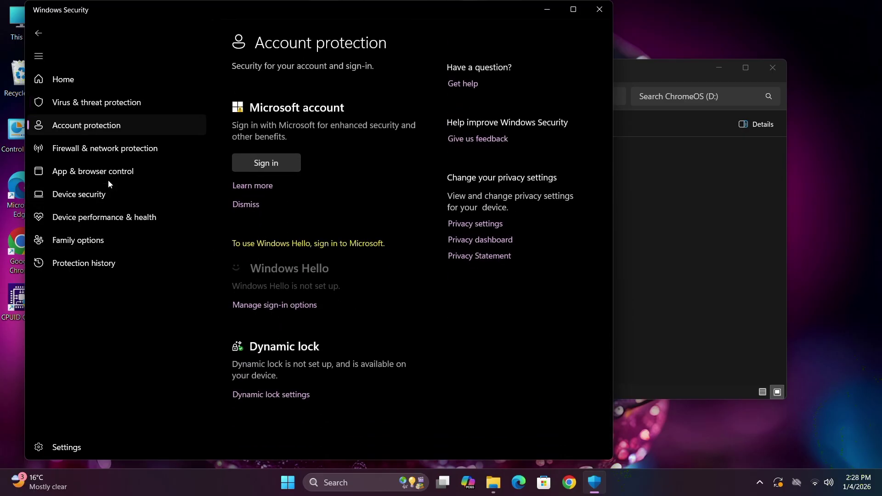
{"action": "left_click", "coordinate": [95, 152]}
{"action": "scroll", "coordinate": [300, 195], "scroll_direction": "down", "scroll_amount": 3}
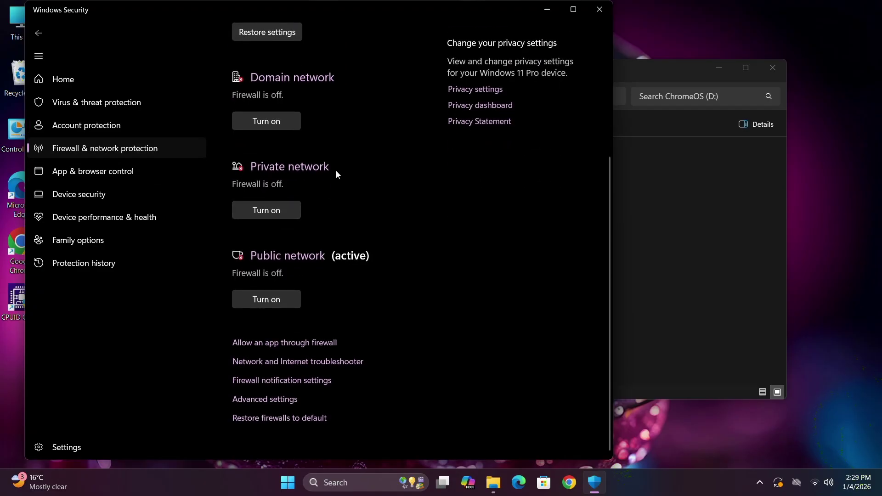
{"action": "left_click", "coordinate": [599, 10]}
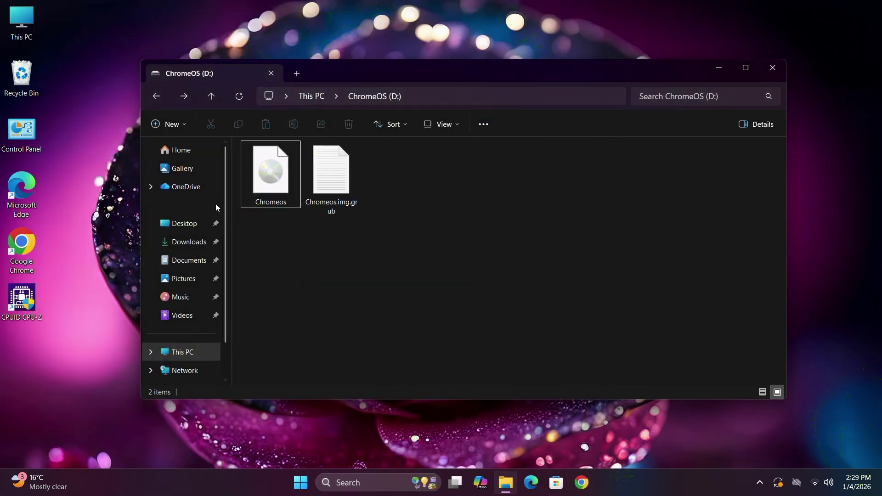
- Extract the grub2win archive in the Downloads folder
{"action": "left_click", "coordinate": [186, 243]}
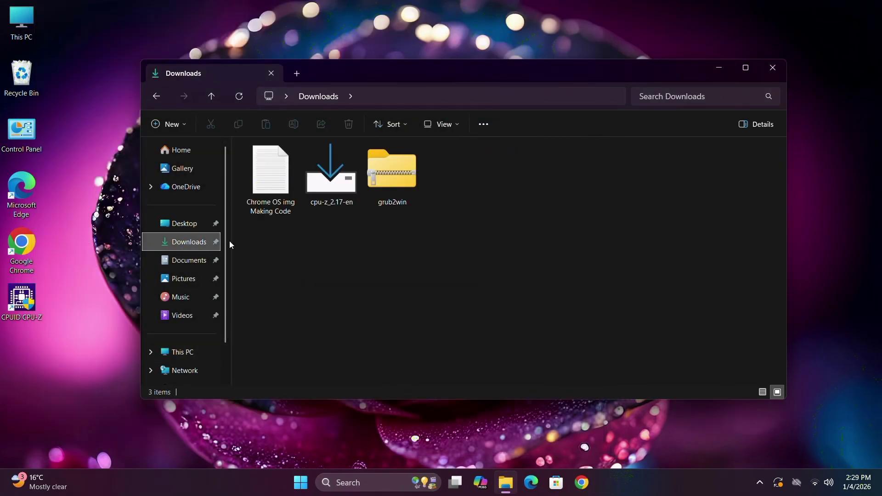
{"action": "right_click", "coordinate": [390, 172]}
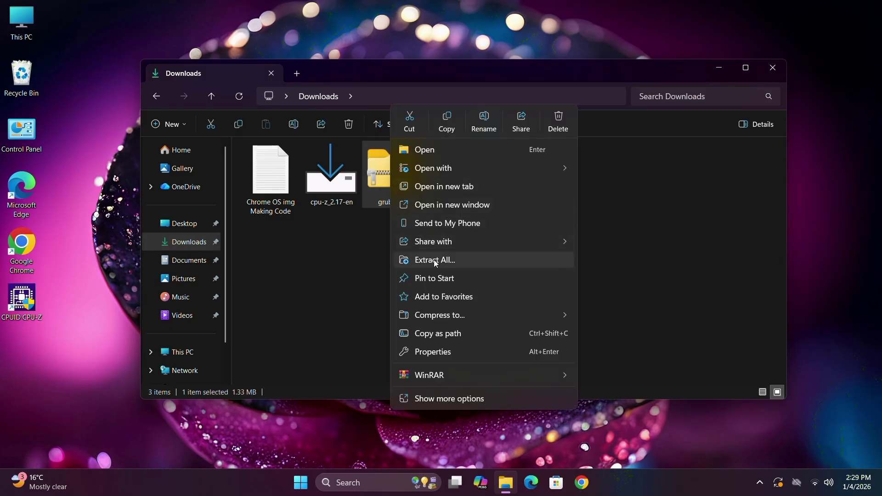
{"action": "left_click", "coordinate": [434, 260]}
{"action": "left_click", "coordinate": [547, 351]}
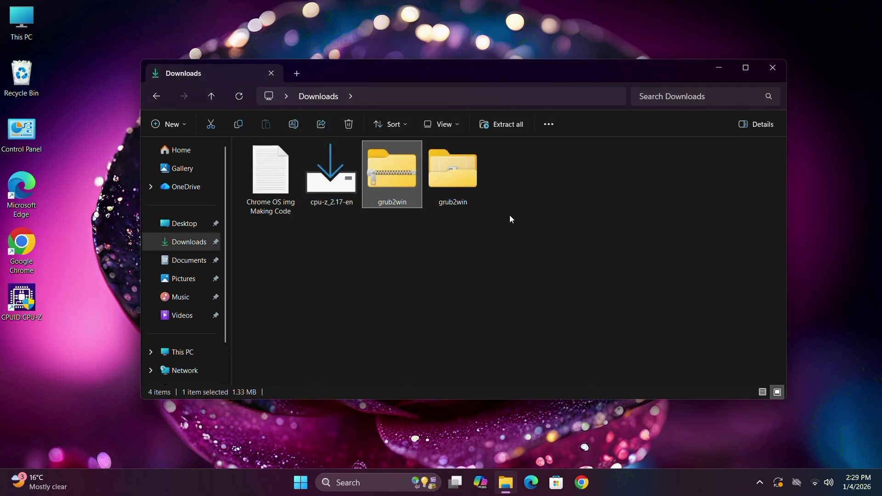
- Run G2WInstall from the extracted grub2win folder, allow it past SmartScreen and User Account Control, and minimize File Explorer
{"action": "double_click", "coordinate": [455, 170]}
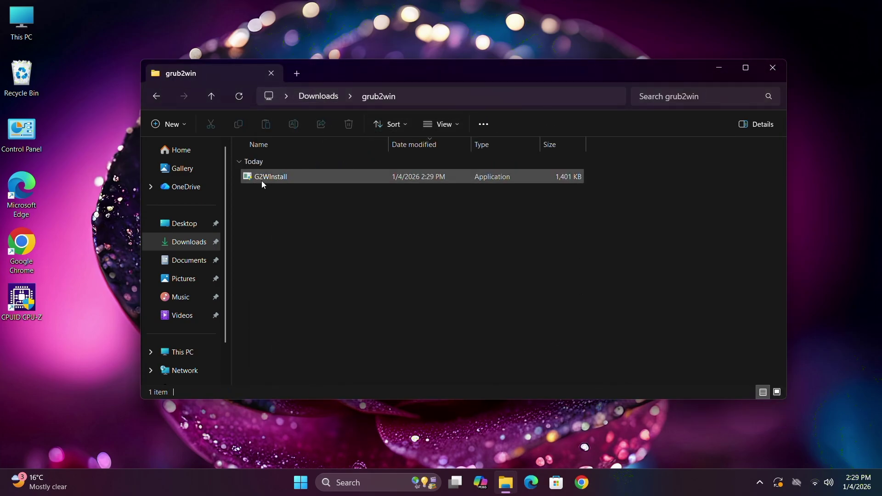
{"action": "double_click", "coordinate": [264, 184]}
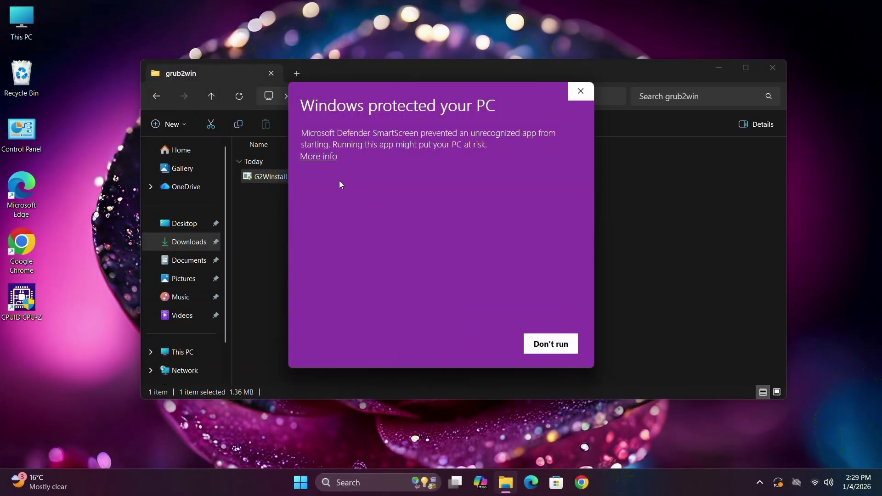
{"action": "left_click", "coordinate": [317, 157]}
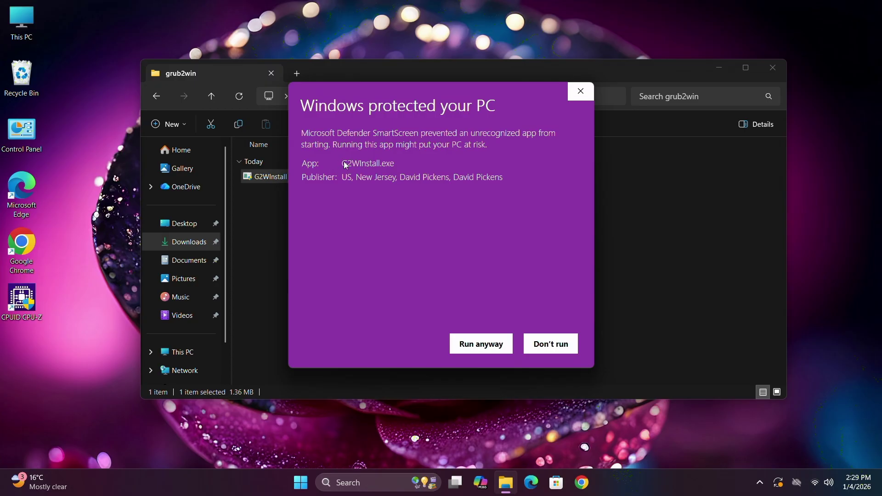
{"action": "left_click", "coordinate": [488, 350]}
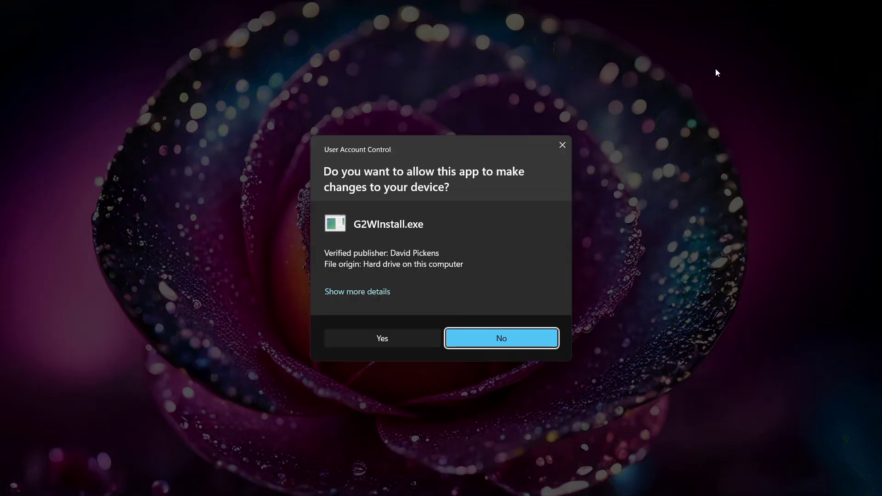
{"action": "left_click", "coordinate": [373, 343]}
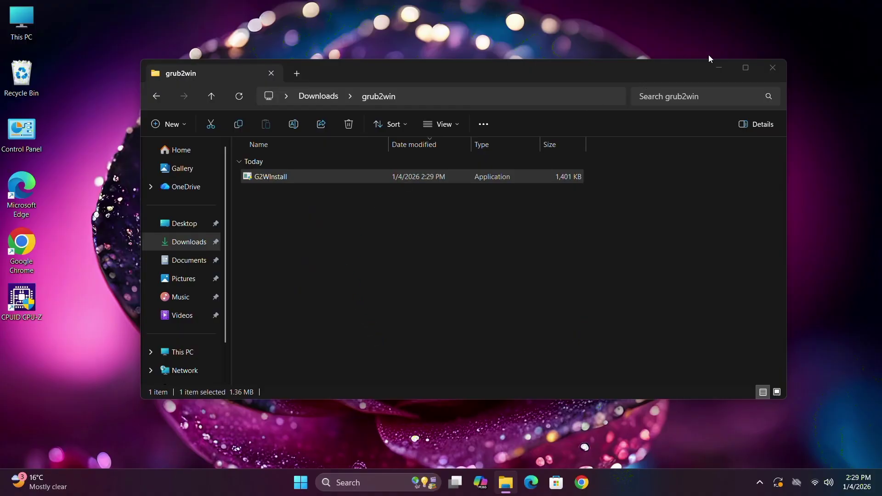
{"action": "left_click", "coordinate": [719, 67]}
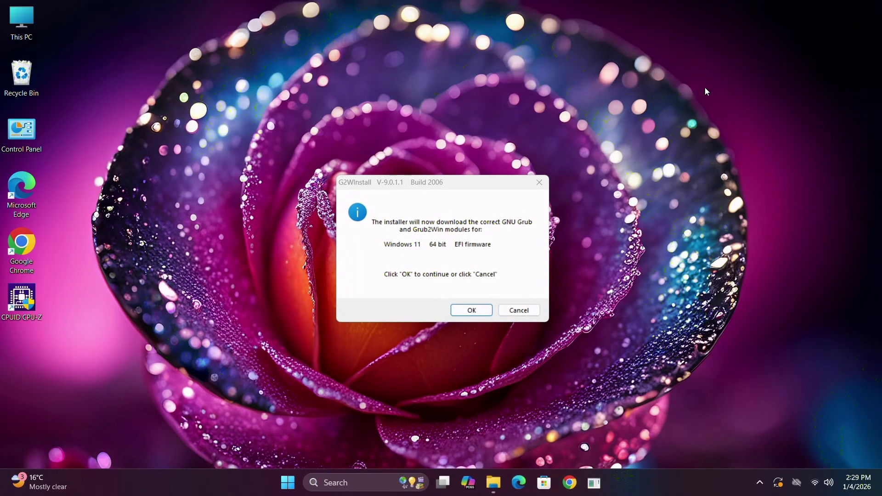
- Download the Grub2Win modules, run the setup with the desktop shortcut and run-after-setup options, and close the setup program
{"action": "left_click", "coordinate": [476, 313]}
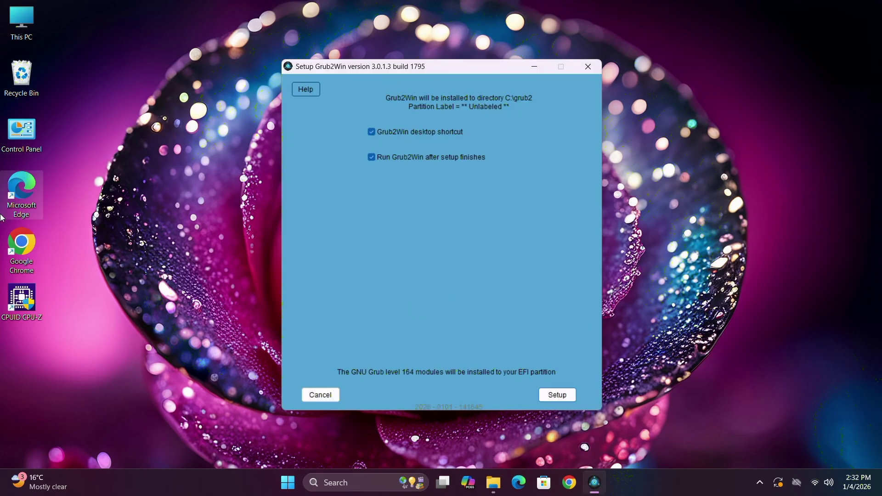
{"action": "left_click", "coordinate": [557, 397]}
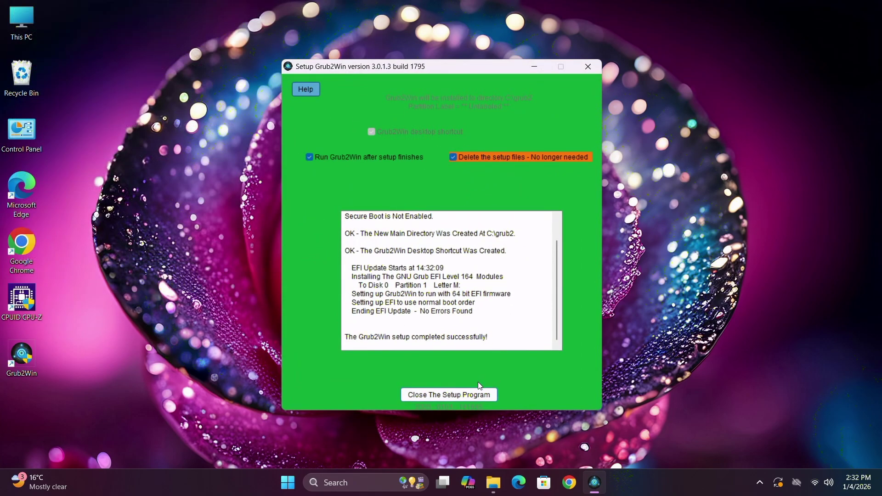
{"action": "left_click", "coordinate": [462, 394]}
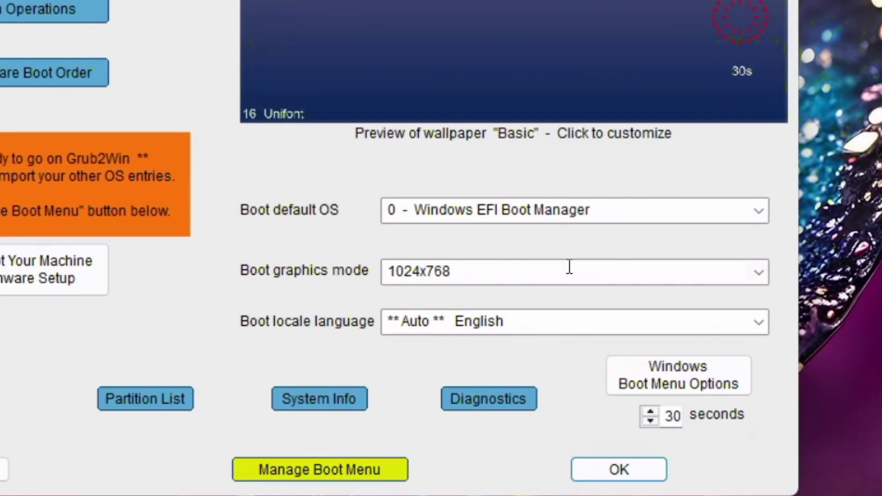
- Set the boot graphics mode in Grub2Win to 1920x1080 and check the resolution in the Windows display settings
{"action": "left_click", "coordinate": [757, 271]}
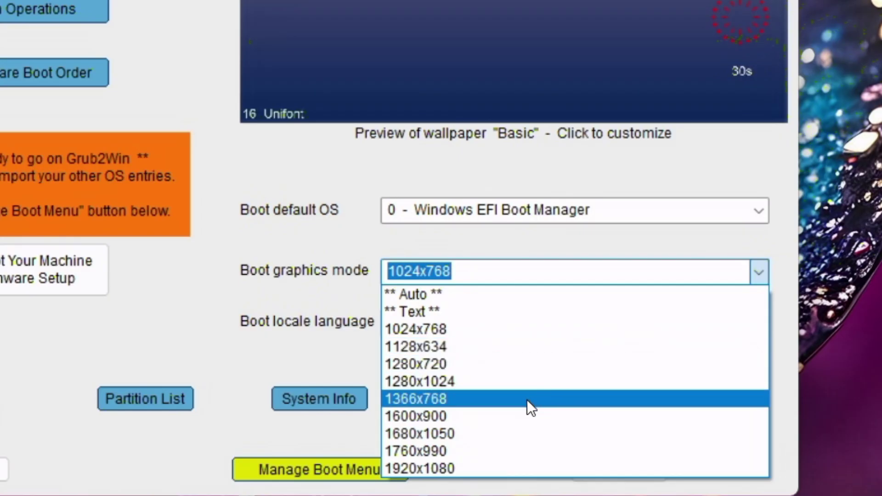
{"action": "left_click", "coordinate": [471, 468]}
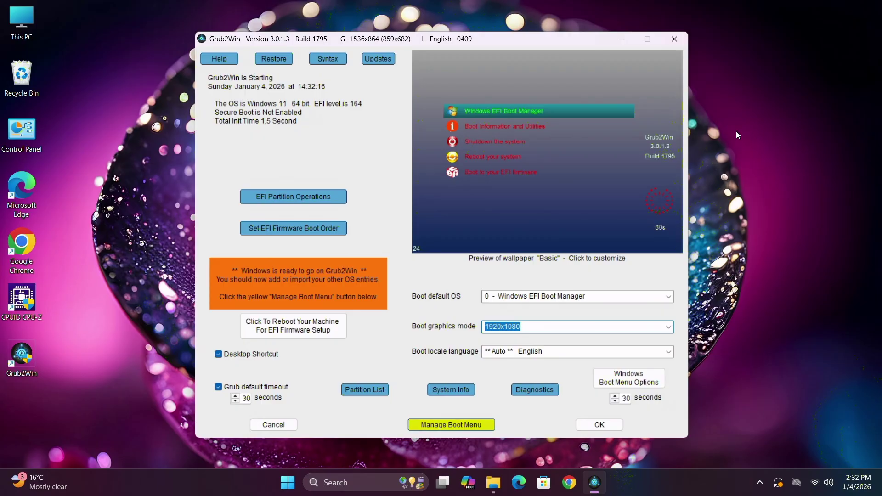
{"action": "right_click", "coordinate": [736, 130]}
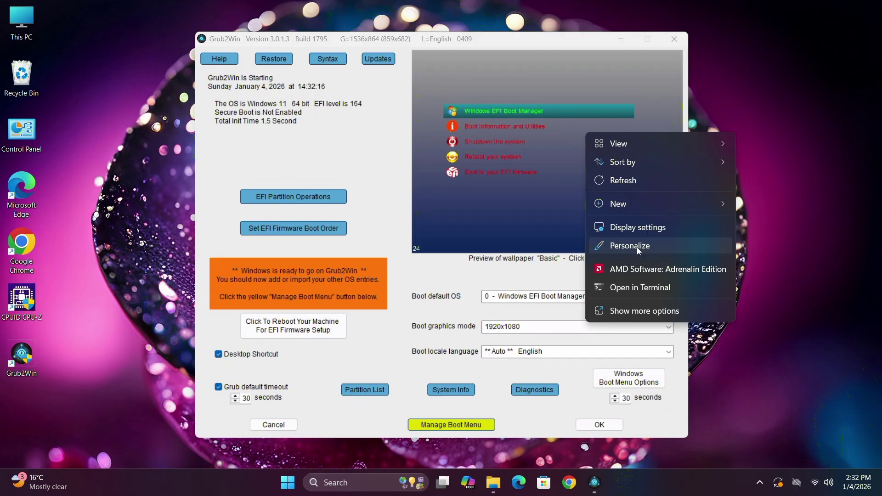
{"action": "left_click", "coordinate": [635, 227]}
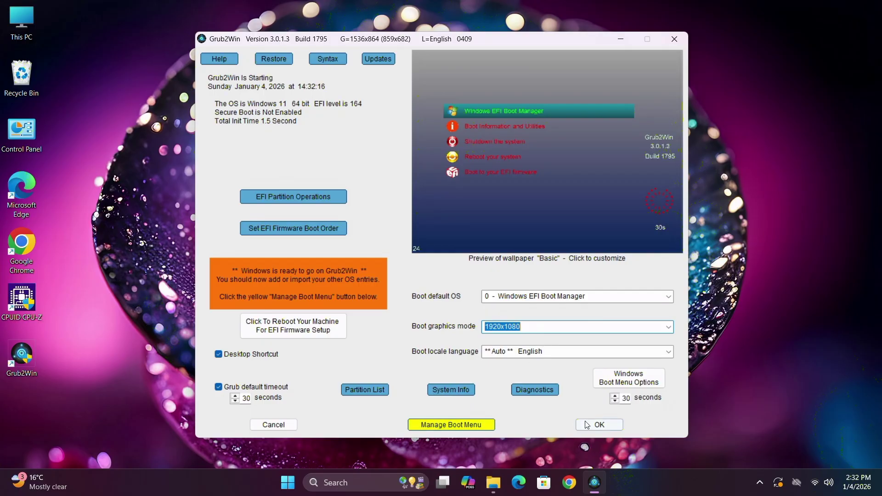
- Add a new Grub2Win boot menu entry of type Submenu with the title ChromeOS
{"action": "left_click", "coordinate": [450, 426]}
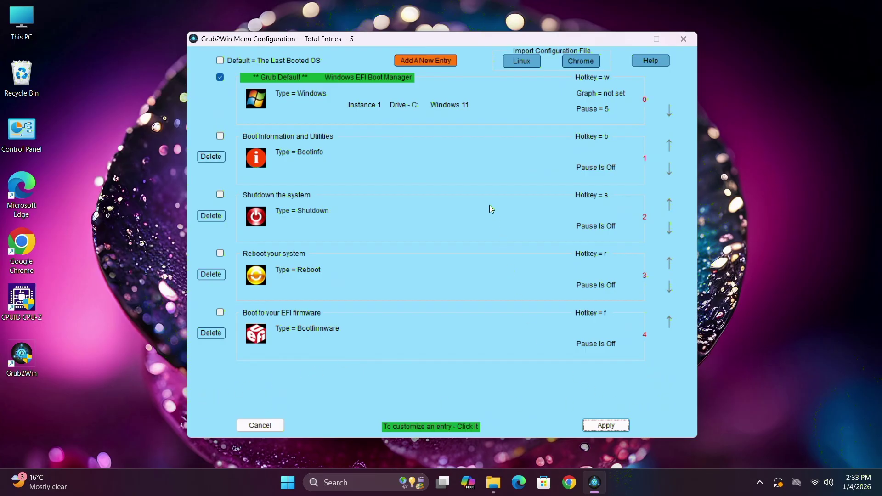
{"action": "left_click", "coordinate": [420, 61]}
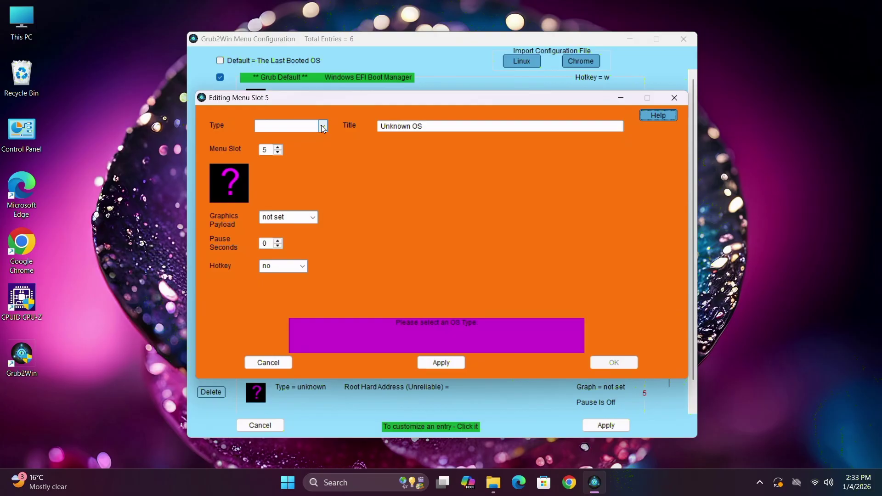
{"action": "left_click", "coordinate": [323, 126]}
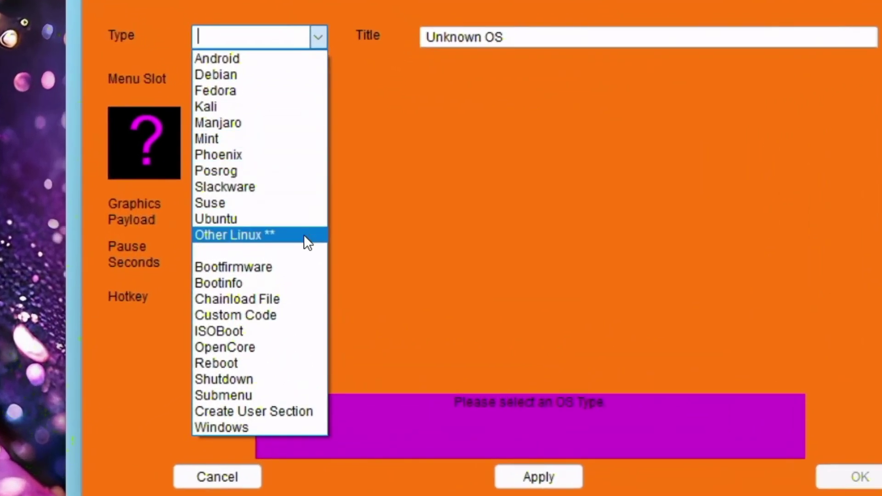
{"action": "left_click", "coordinate": [245, 388]}
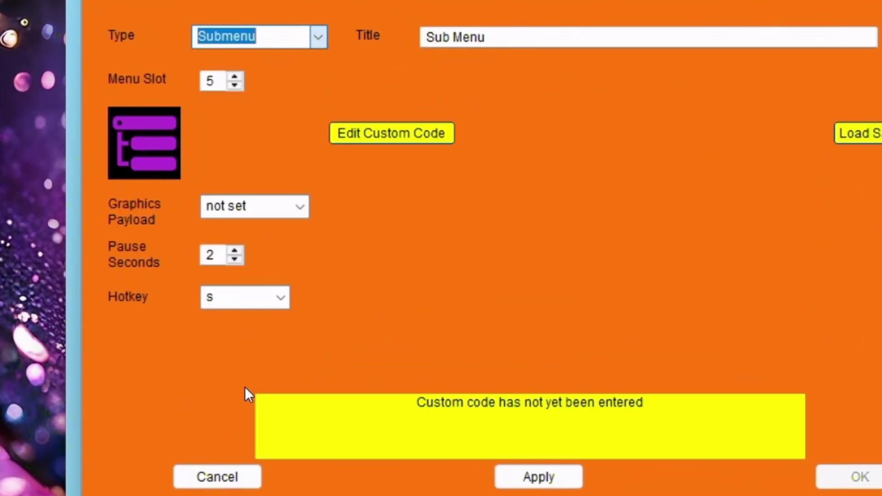
{"action": "left_click", "coordinate": [521, 40]}
{"action": "key", "text": "ctrl+a"}
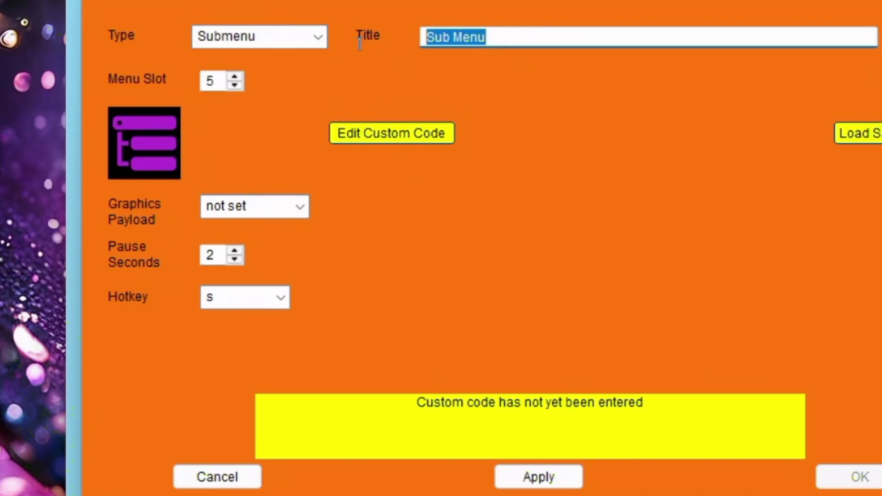
{"action": "type", "text": "ChromeOS"}
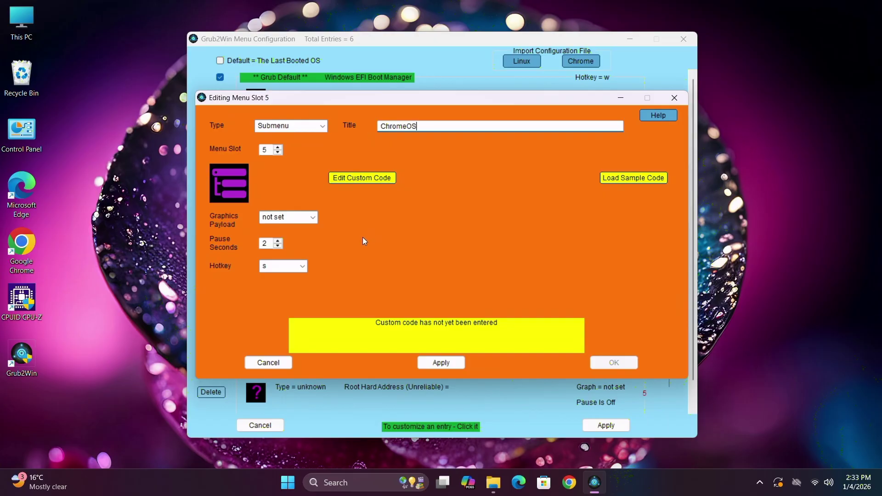
- Set the ChromeOS entry's graphics payload to 1920x1080 and open its custom code editor
{"action": "left_click", "coordinate": [316, 219]}
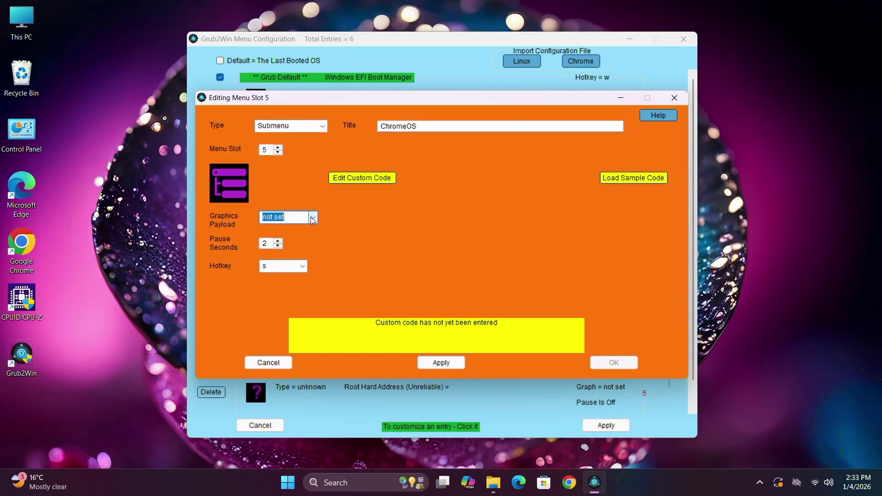
{"action": "left_click", "coordinate": [312, 219]}
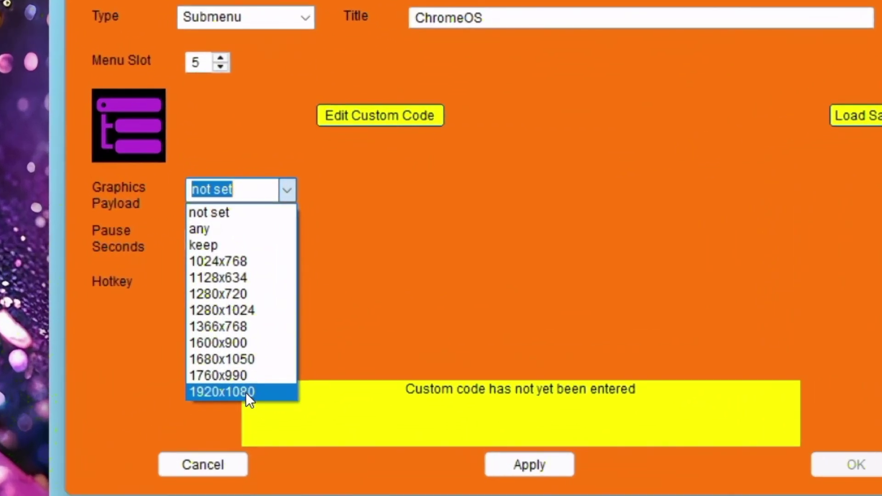
{"action": "left_click", "coordinate": [245, 392]}
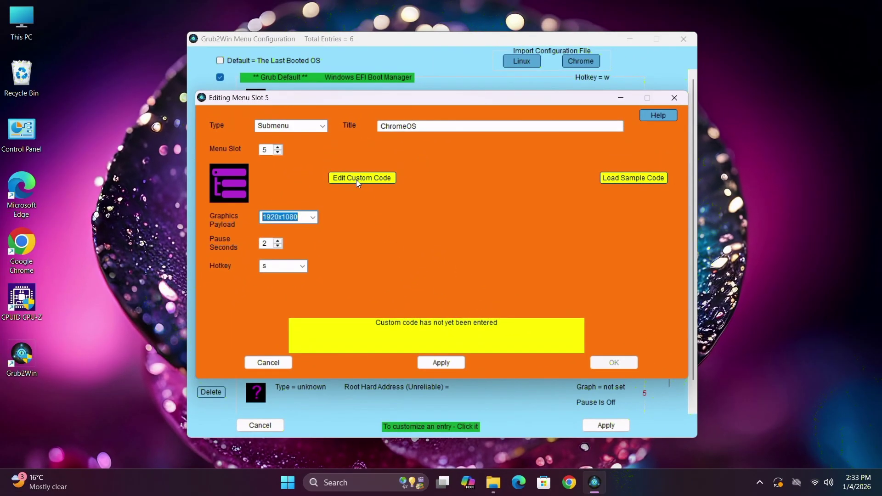
{"action": "left_click", "coordinate": [357, 180]}
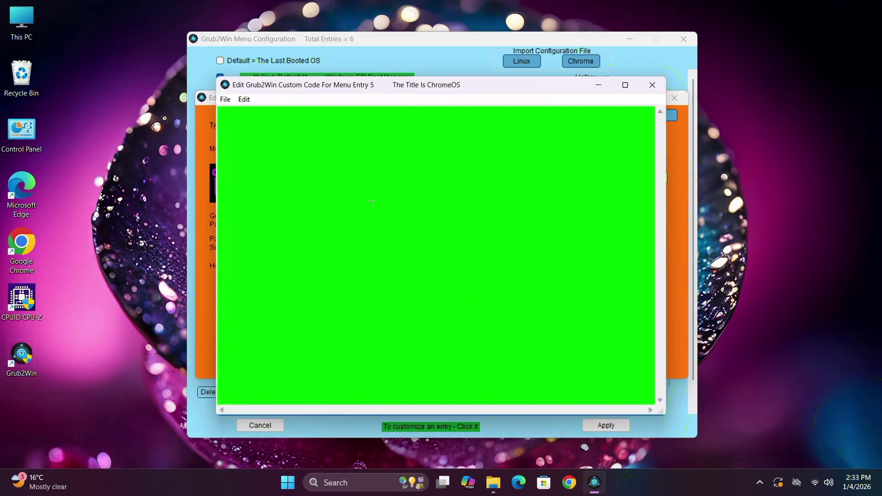
- Copy the entire text of the Chromeos.img.grub file on the ChromeOS (D:) drive and close the file
{"action": "left_click", "coordinate": [493, 482]}
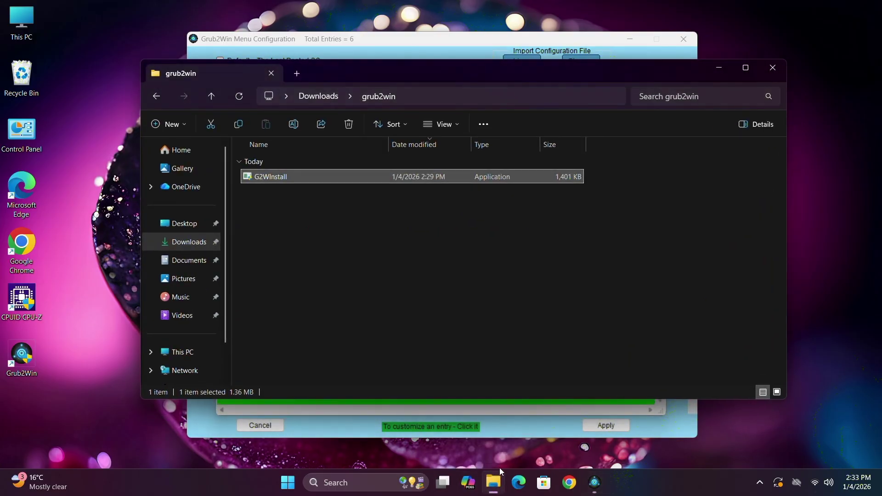
{"action": "left_click", "coordinate": [210, 96]}
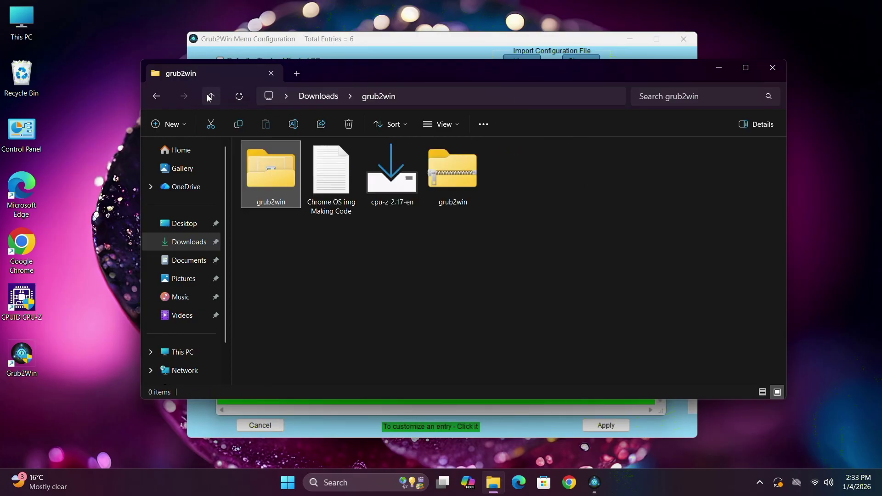
{"action": "left_click", "coordinate": [210, 97]}
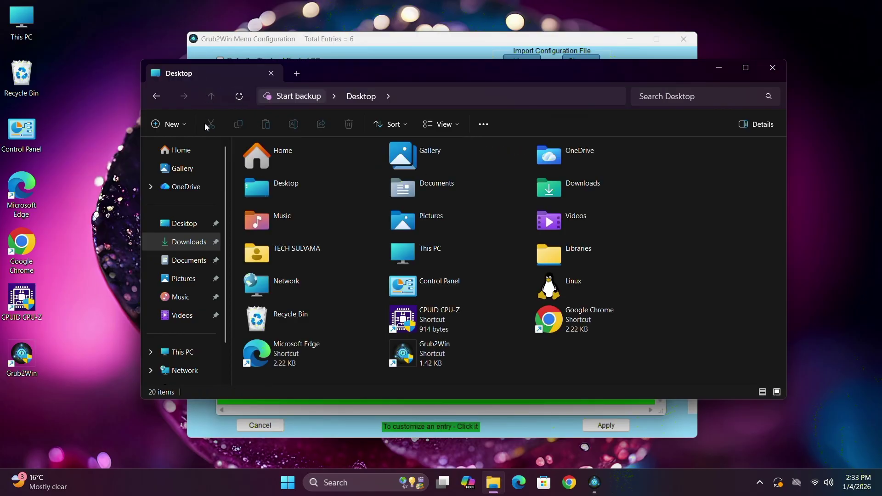
{"action": "left_click", "coordinate": [179, 352]}
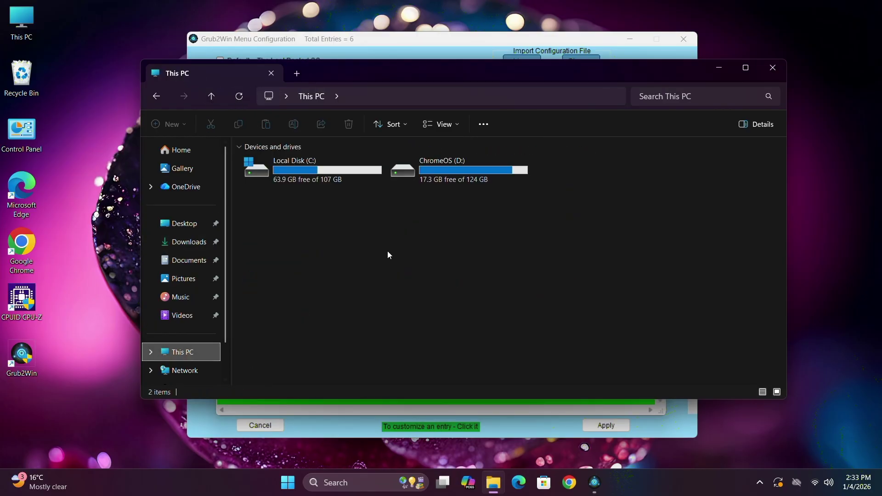
{"action": "double_click", "coordinate": [457, 169]}
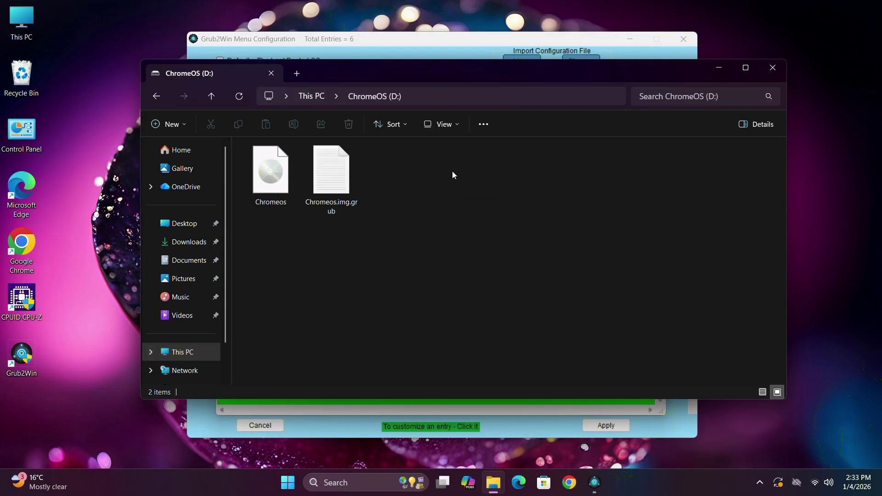
{"action": "double_click", "coordinate": [333, 170]}
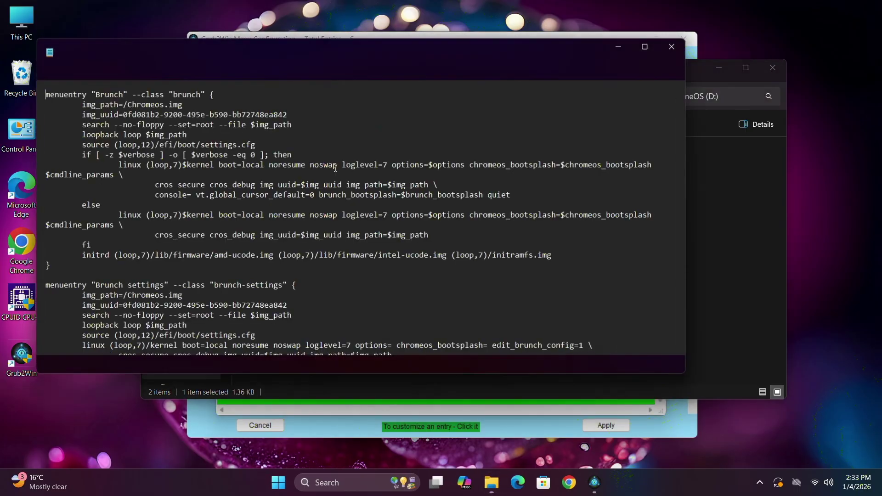
{"action": "left_click", "coordinate": [270, 247]}
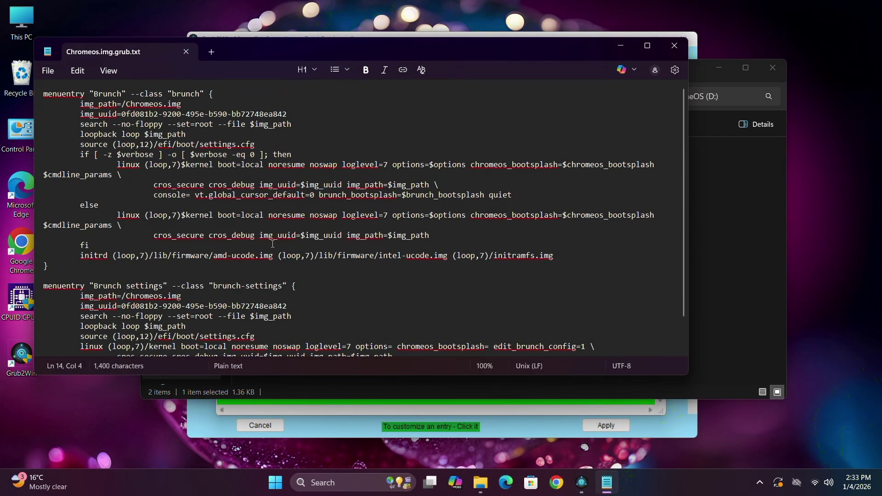
{"action": "key", "text": "ctrl+a"}
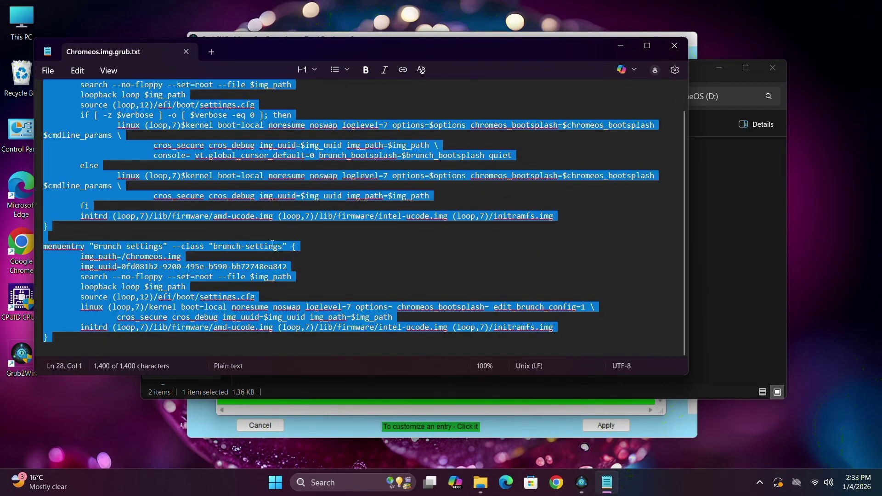
{"action": "left_click", "coordinate": [186, 51]}
{"action": "left_click", "coordinate": [442, 49]}
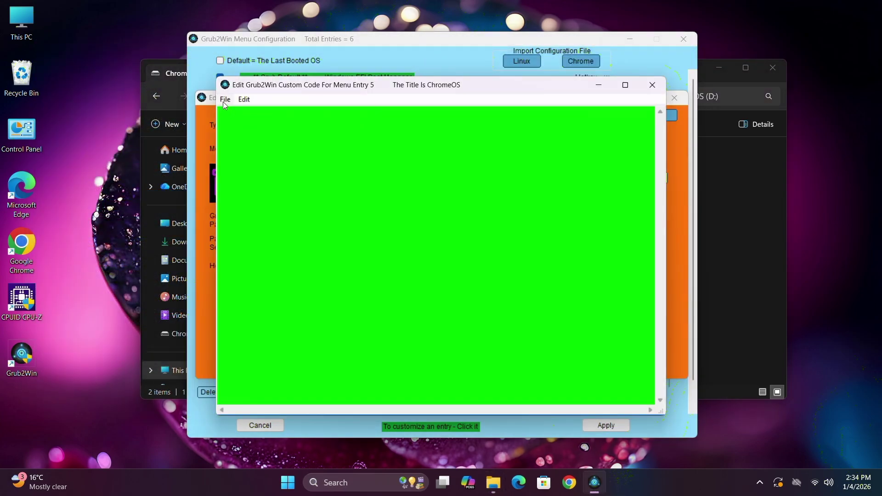
- Paste the copied Brunch boot code into the ChromeOS entry's custom code, save it, and close the editor
{"action": "right_click", "coordinate": [230, 116]}
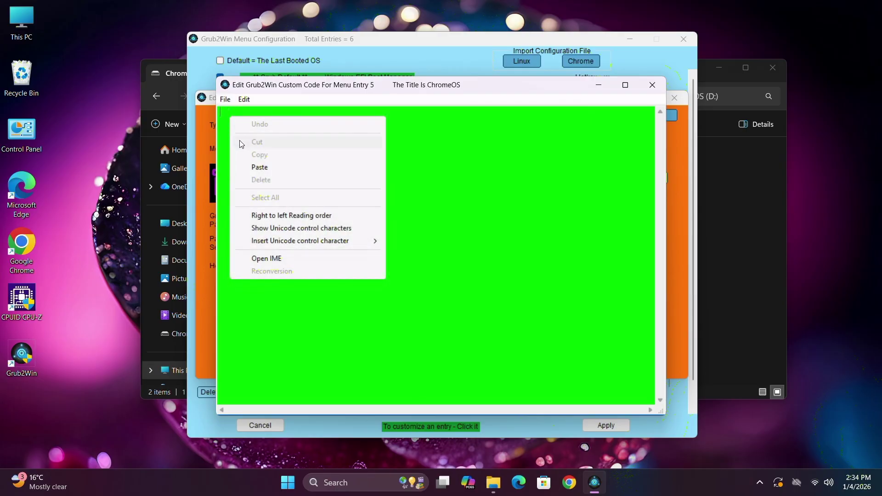
{"action": "left_click", "coordinate": [254, 168]}
{"action": "scroll", "coordinate": [430, 207], "scroll_direction": "left", "scroll_amount": 10}
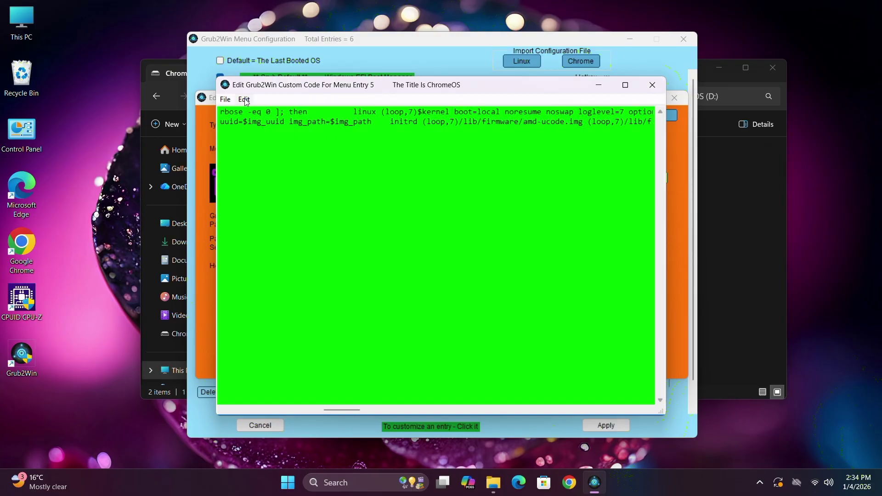
{"action": "left_click", "coordinate": [226, 100]}
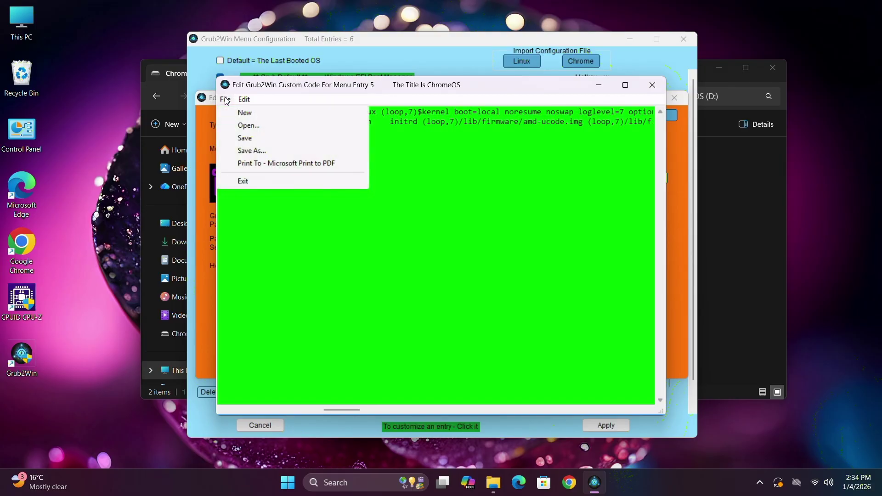
{"action": "left_click", "coordinate": [250, 138]}
{"action": "left_click", "coordinate": [653, 85]}
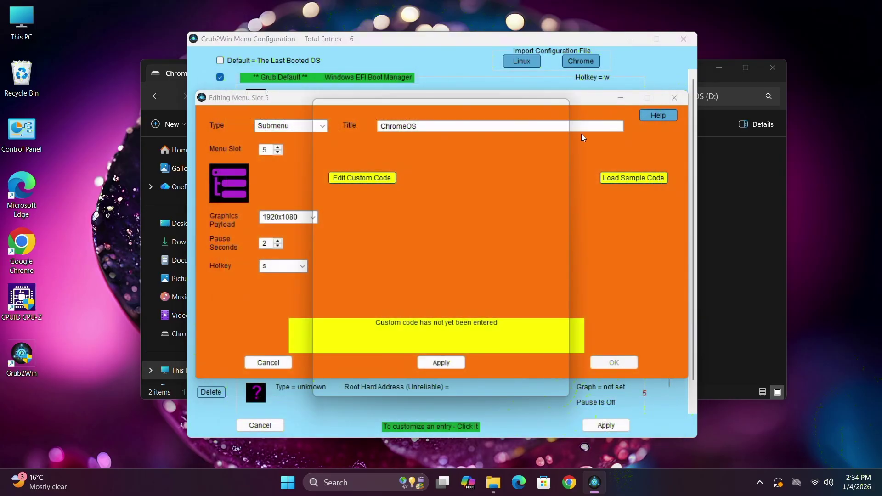
- Go through the Chrome support message and syntax check dialogs, and accept the ChromeOS menu entry
{"action": "left_click", "coordinate": [382, 380]}
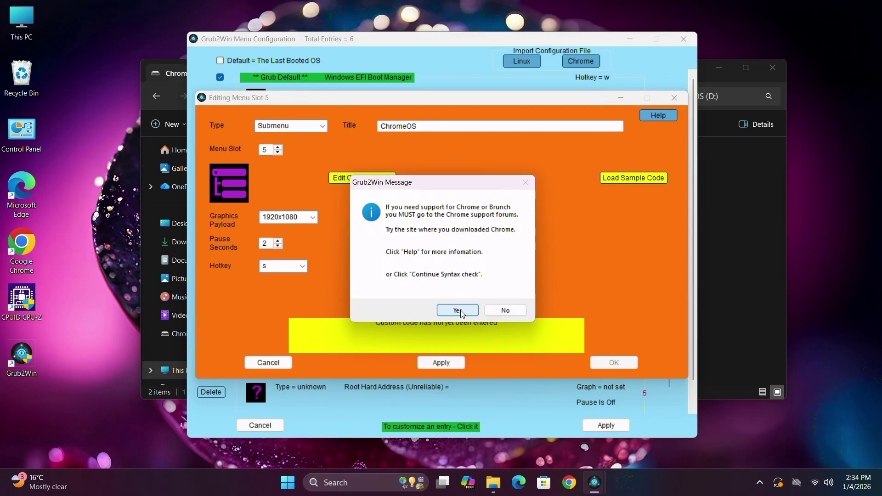
{"action": "left_click", "coordinate": [459, 310]}
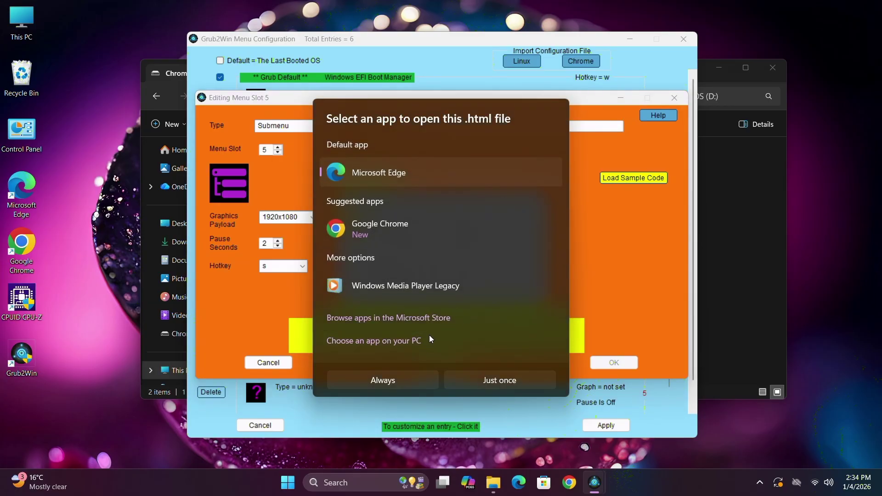
{"action": "left_click", "coordinate": [641, 259]}
{"action": "left_click", "coordinate": [530, 306]}
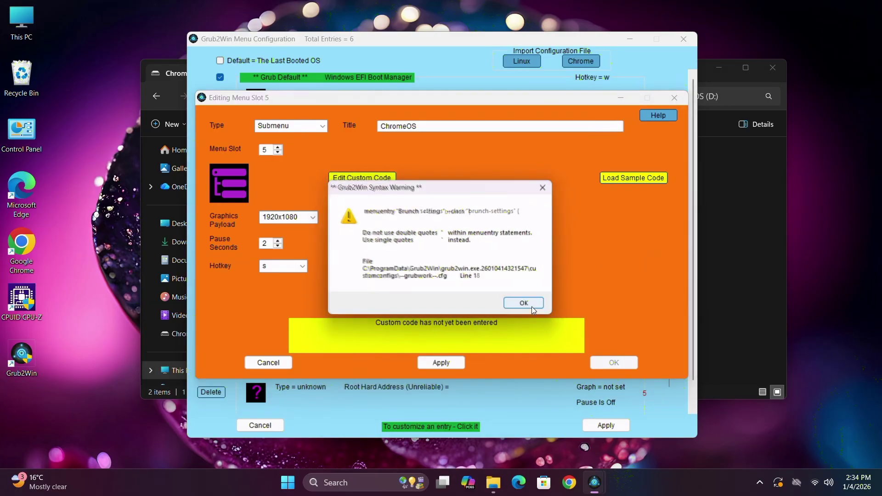
{"action": "left_click", "coordinate": [532, 307]}
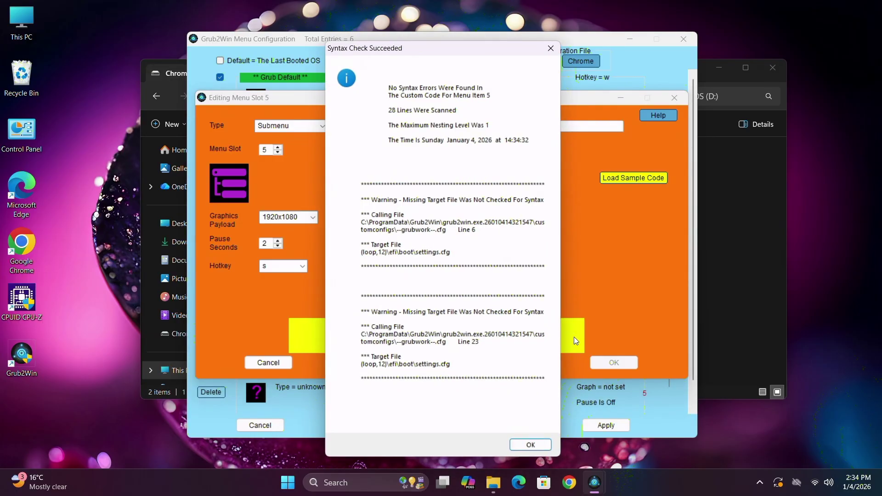
{"action": "left_click", "coordinate": [529, 444]}
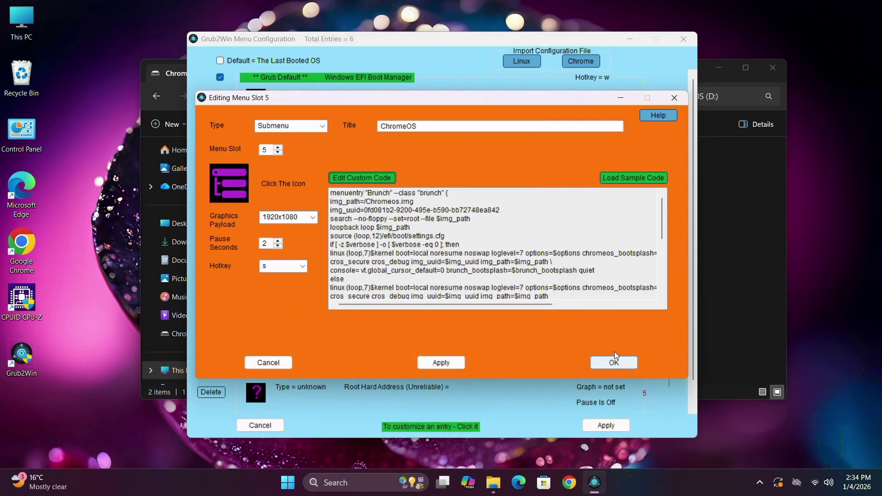
{"action": "left_click", "coordinate": [613, 363]}
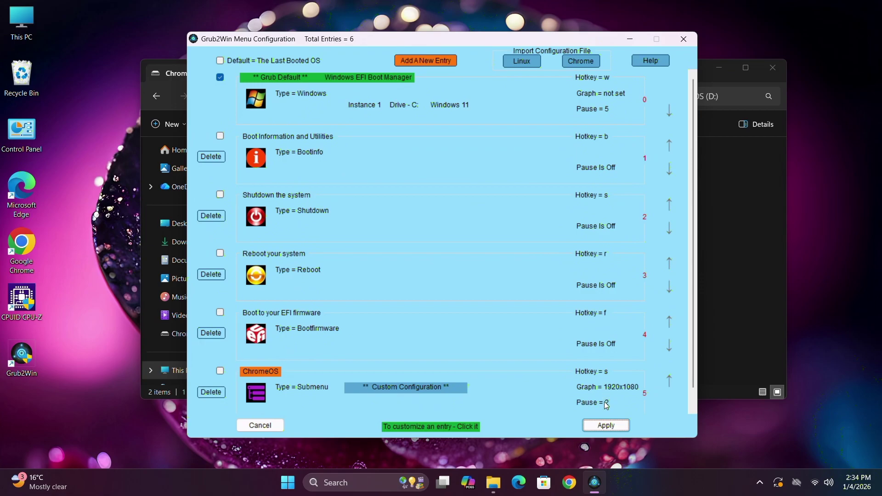
- Apply the boot menu configuration, save the Grub2Win setup, and close Grub2Win and File Explorer
{"action": "left_click", "coordinate": [606, 426]}
{"action": "left_click", "coordinate": [598, 425]}
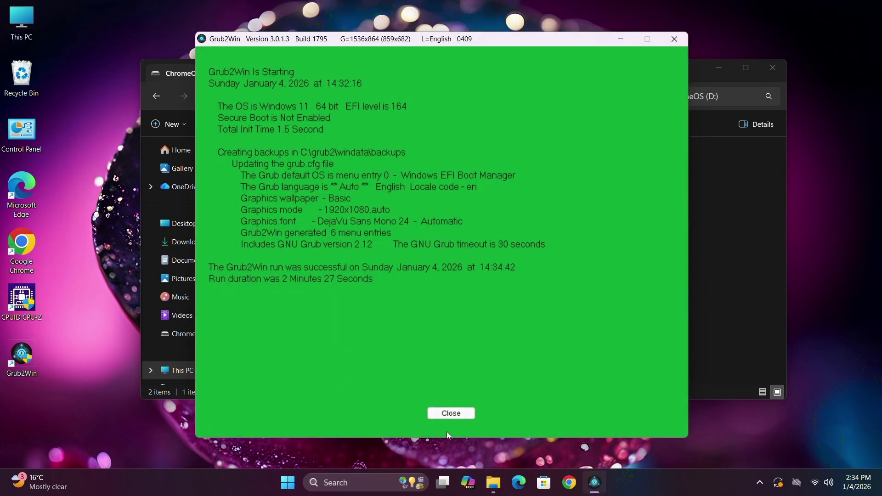
{"action": "left_click", "coordinate": [451, 413]}
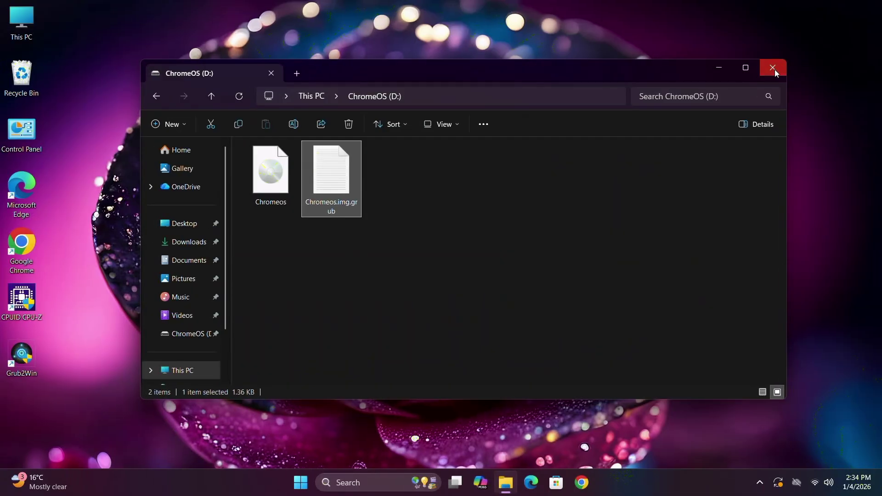
{"action": "left_click", "coordinate": [773, 69]}
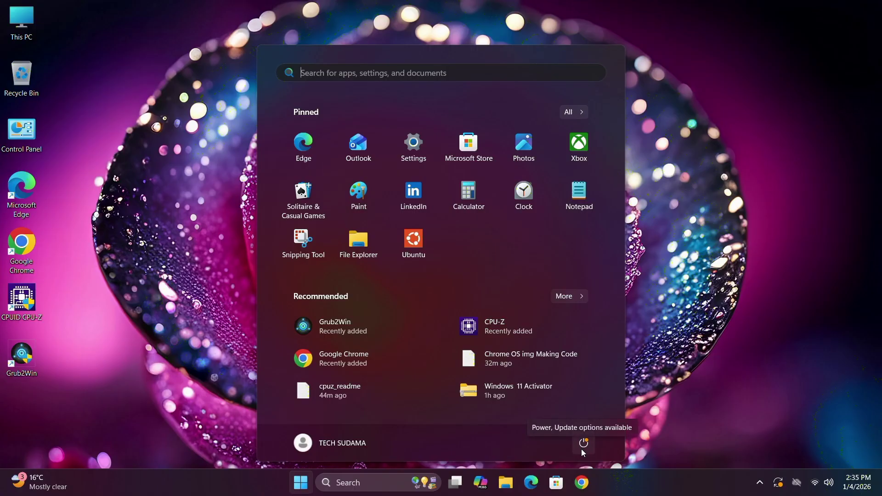
- Restart the computer without installing updates, enter the UEFI BIOS, and open the boot settings in Advanced Mode
{"action": "left_click", "coordinate": [582, 445]}
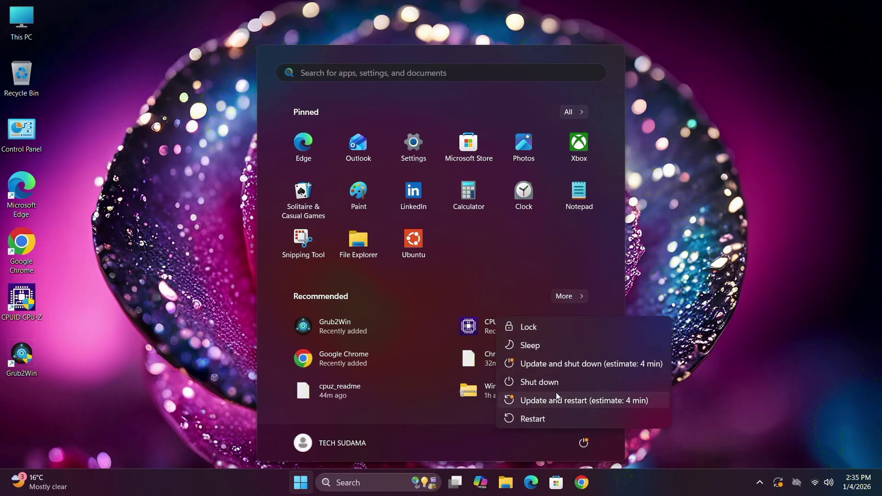
{"action": "left_click", "coordinate": [542, 418]}
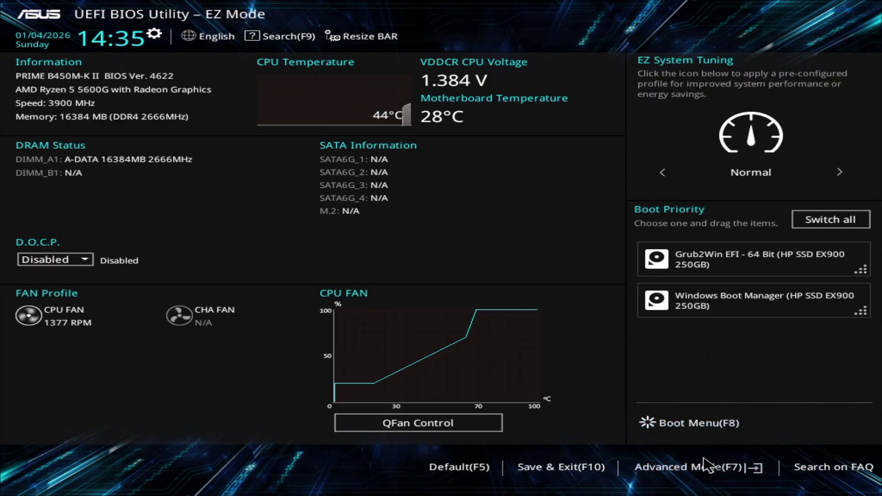
{"action": "left_click", "coordinate": [723, 468]}
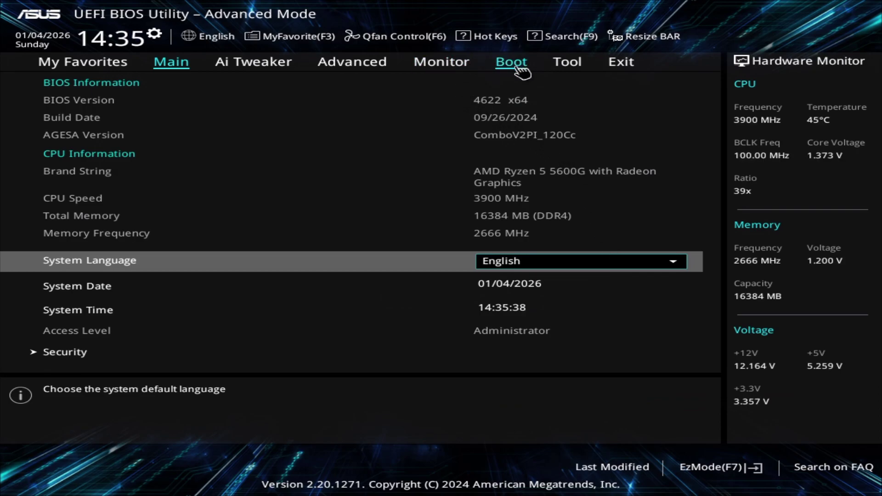
{"action": "left_click", "coordinate": [518, 69]}
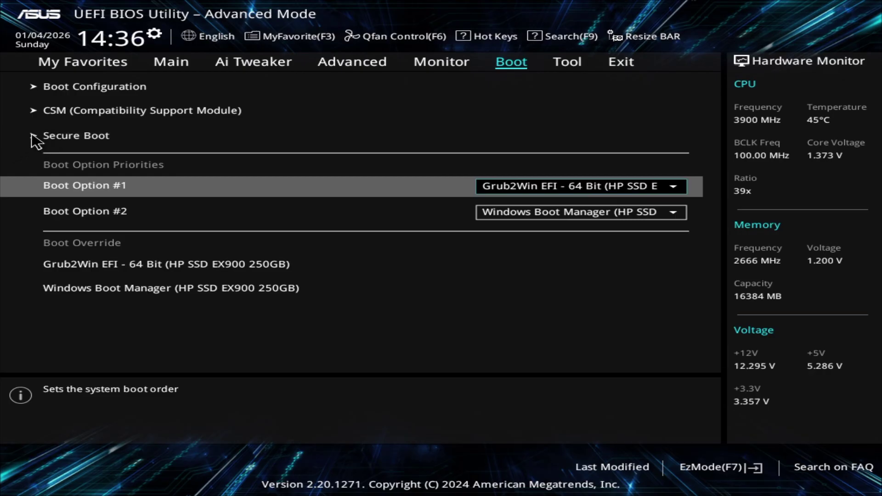
- Check the OS type in the Secure Boot settings, and exit the BIOS with save and reset
{"action": "left_click", "coordinate": [91, 138]}
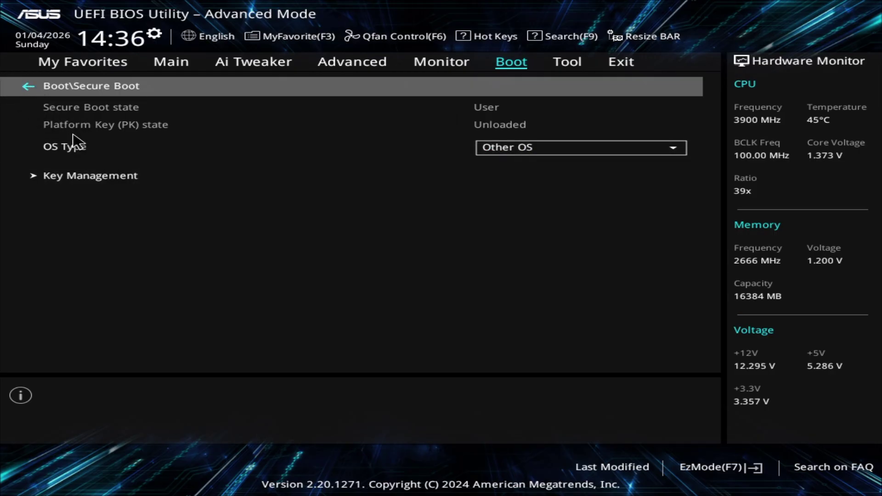
{"action": "key", "text": "Escape"}
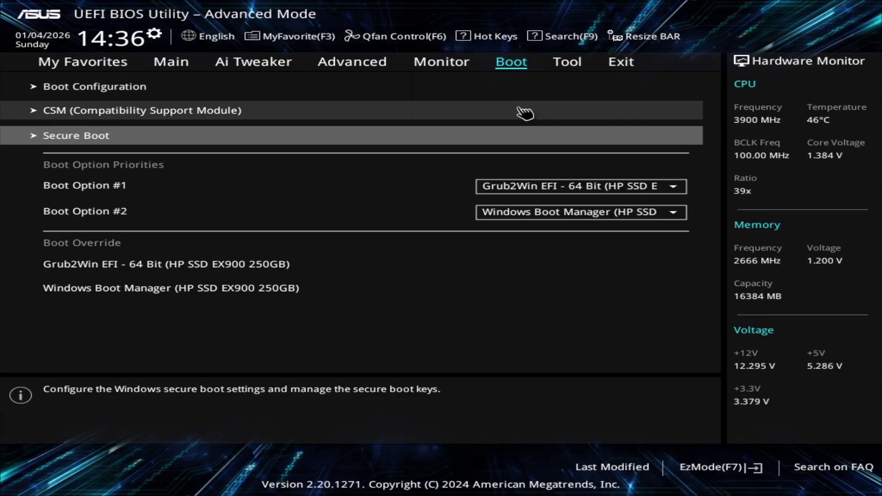
{"action": "key", "text": "F10"}
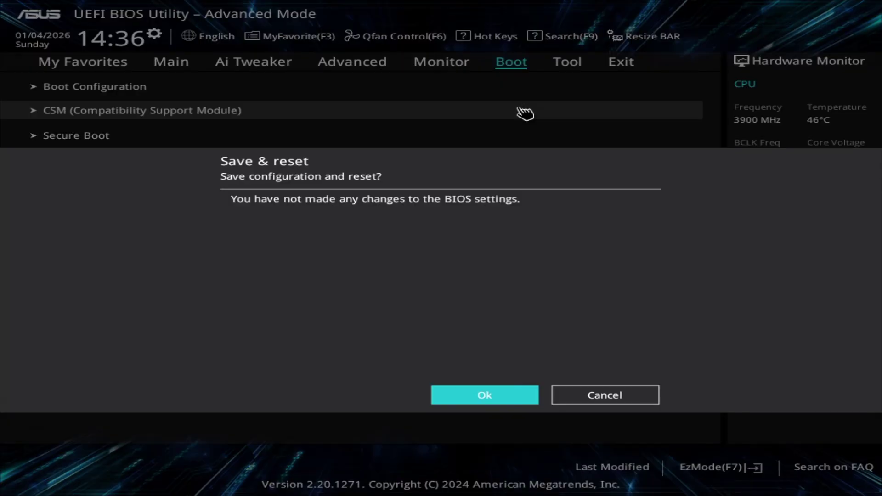
{"action": "left_click", "coordinate": [494, 400]}
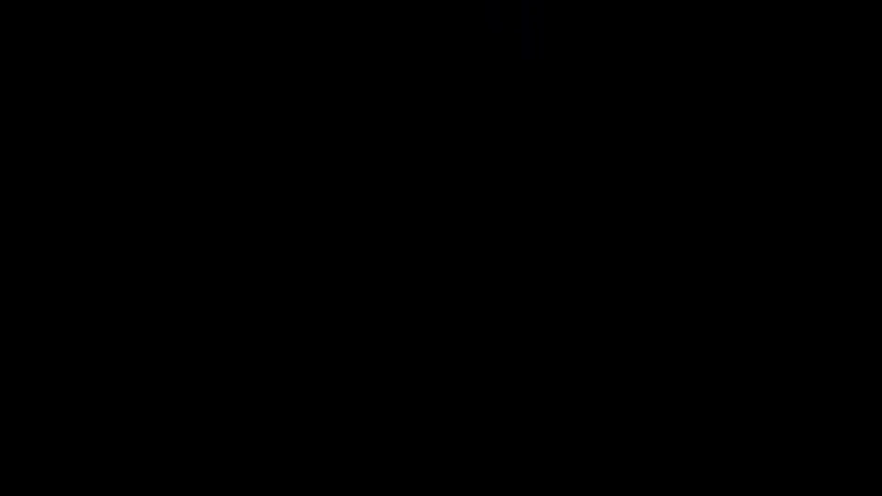
- Boot the ChromeOS entry from the Grub2Win boot menu
{"action": "key", "text": "Down"}
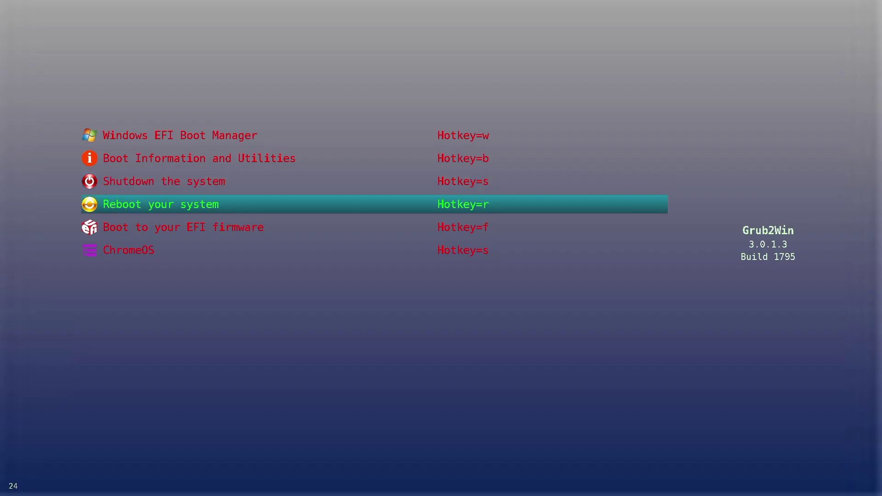
{"action": "key", "text": "Up"}
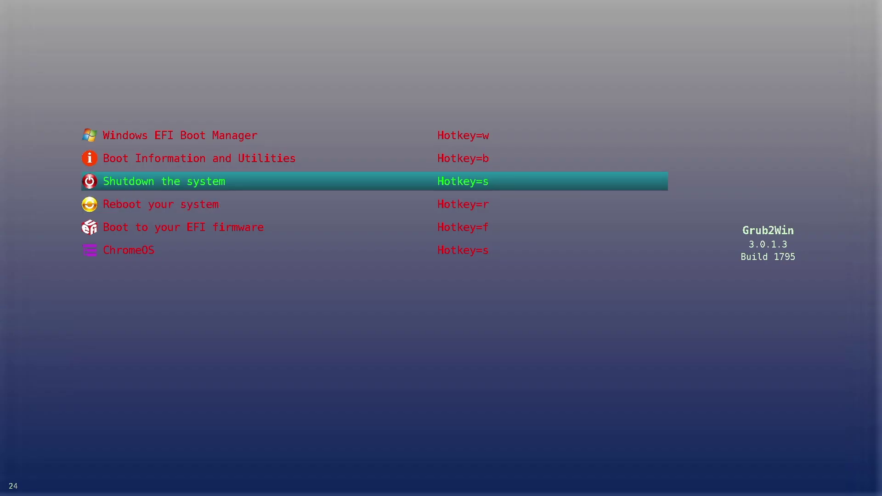
{"action": "key", "text": "Down"}
{"action": "key", "text": "Down"}
{"action": "key", "text": "Down"}
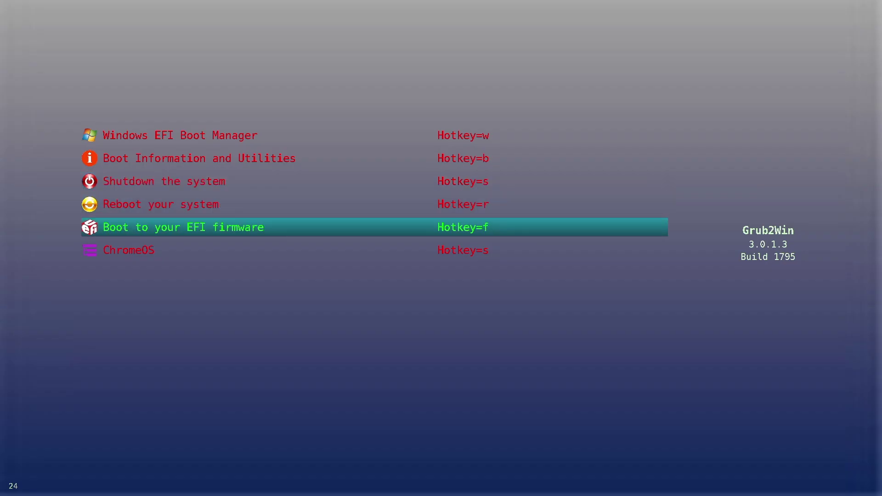
{"action": "key", "text": "Return"}
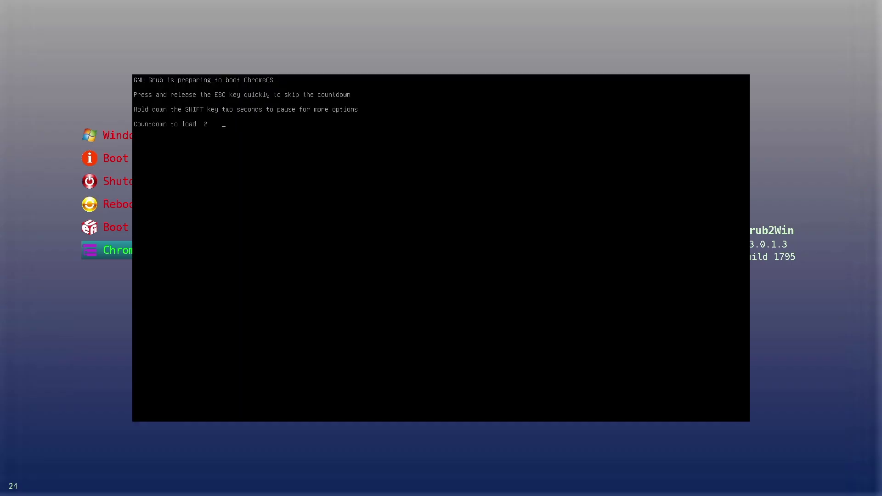
{"action": "key", "text": "Down"}
{"action": "key", "text": "Up"}
{"action": "key", "text": "Return"}
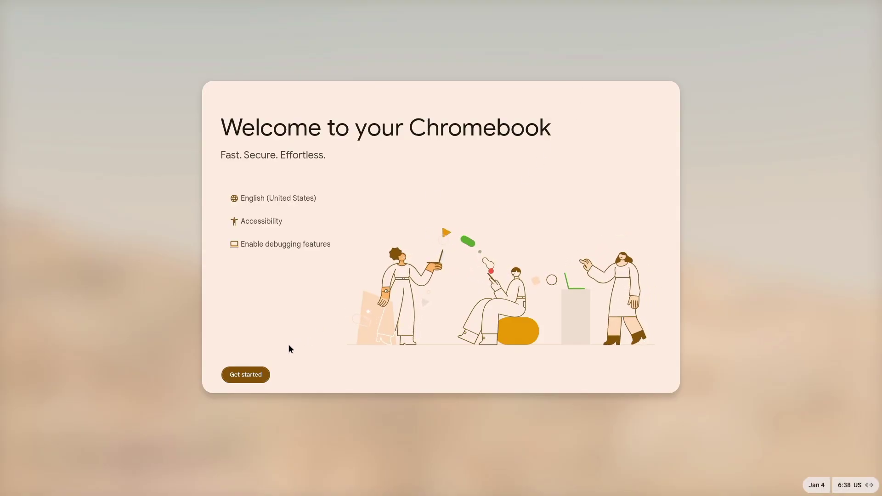
- Start the Chromebook setup for personal use and continue past the Google Account introduction
{"action": "left_click", "coordinate": [265, 371]}
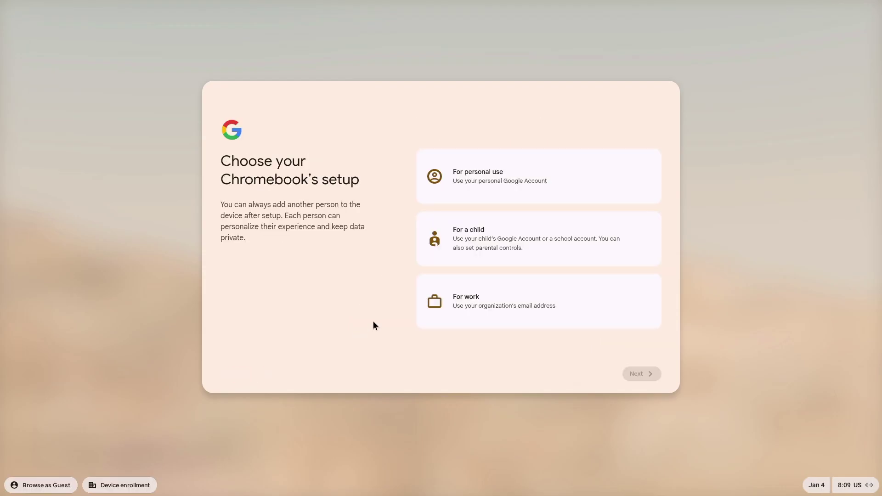
{"action": "left_click", "coordinate": [494, 185]}
{"action": "left_click", "coordinate": [637, 372]}
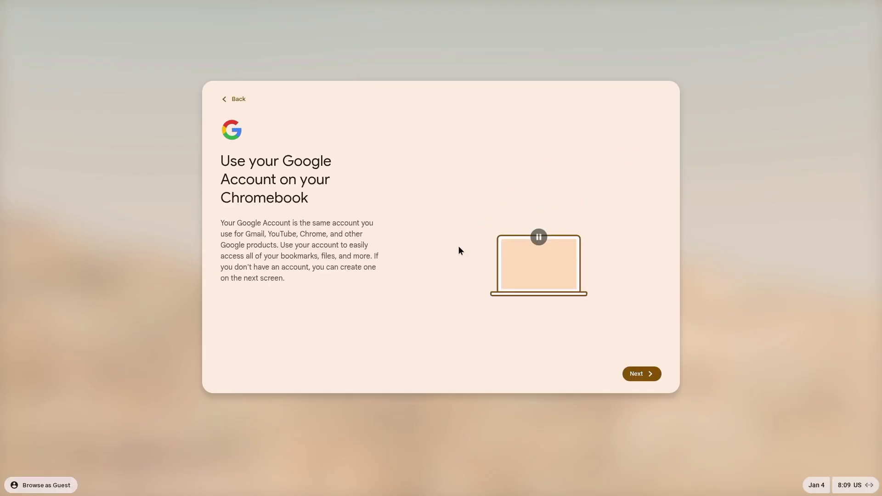
{"action": "left_click", "coordinate": [640, 372]}
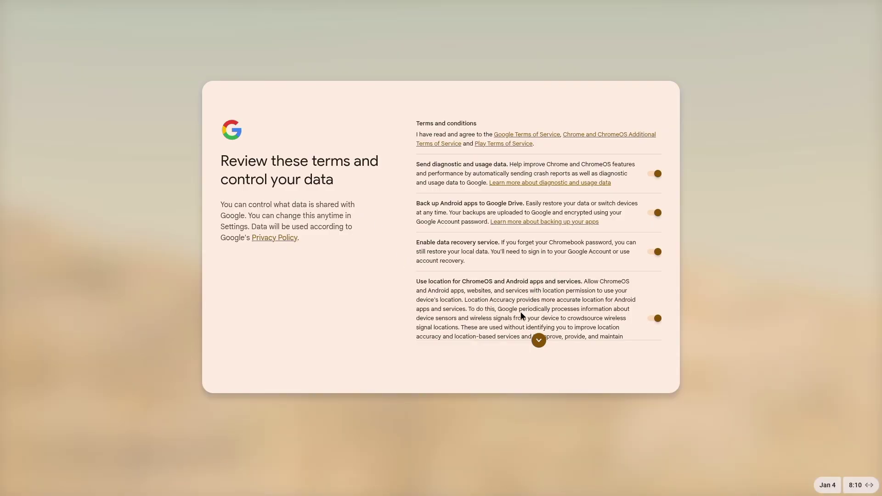
- Review and accept the Google terms and data controls, and accept syncing for the Chromebook
{"action": "left_click", "coordinate": [539, 341]}
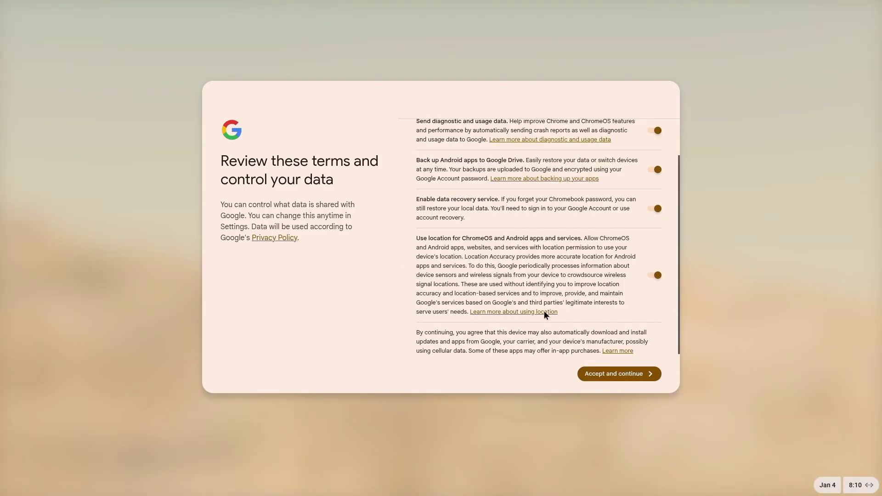
{"action": "left_click", "coordinate": [617, 380]}
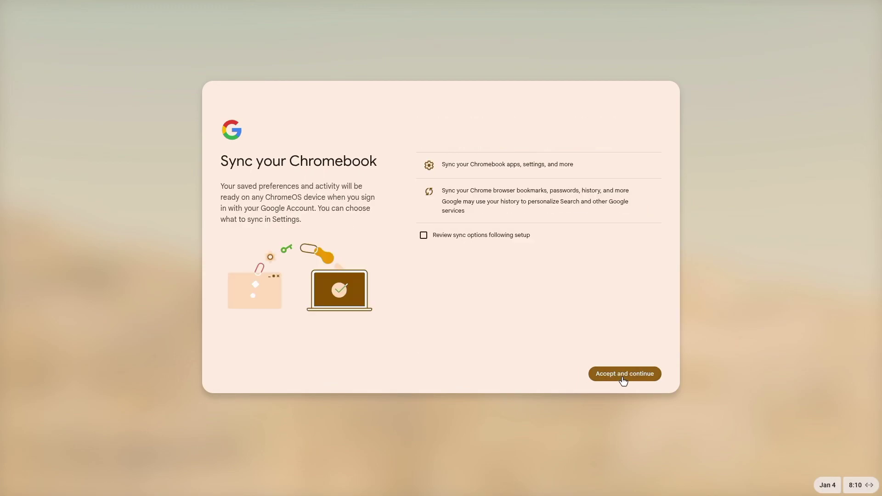
{"action": "left_click", "coordinate": [623, 379]}
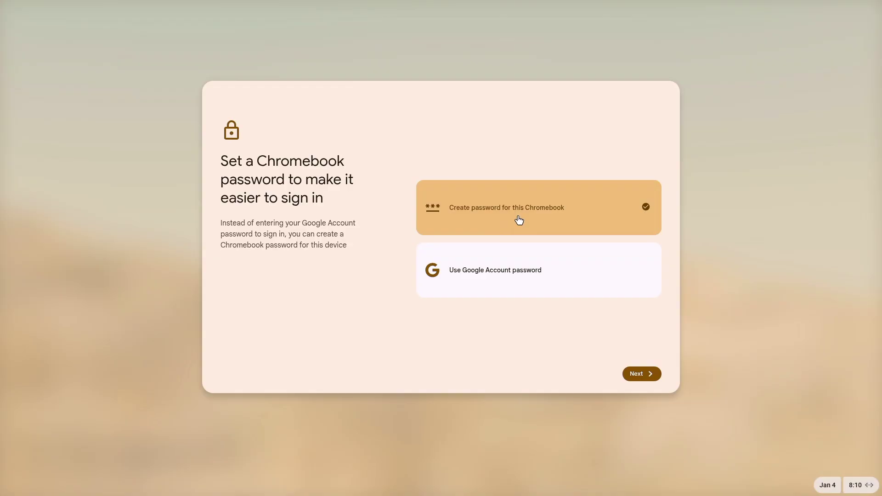
- Choose the Google Account password for signing in, and decline the interest suggestions and the Gemini Advanced offer
{"action": "left_click", "coordinate": [551, 274]}
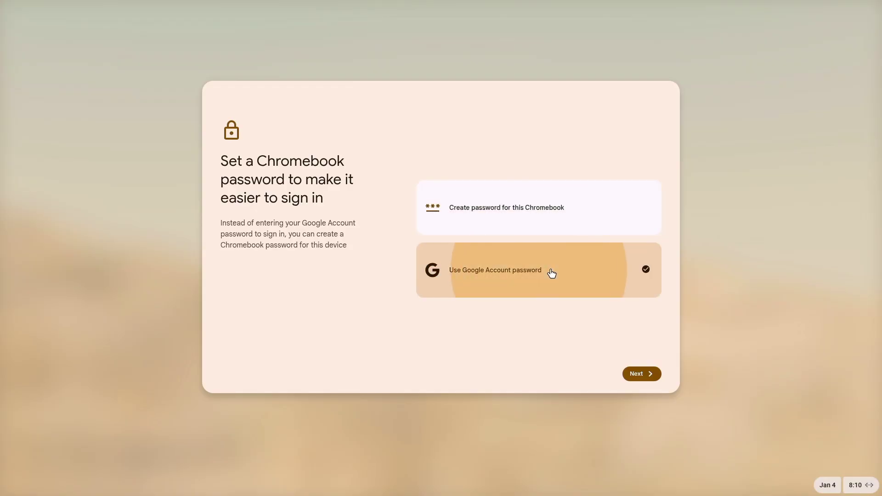
{"action": "left_click", "coordinate": [639, 374]}
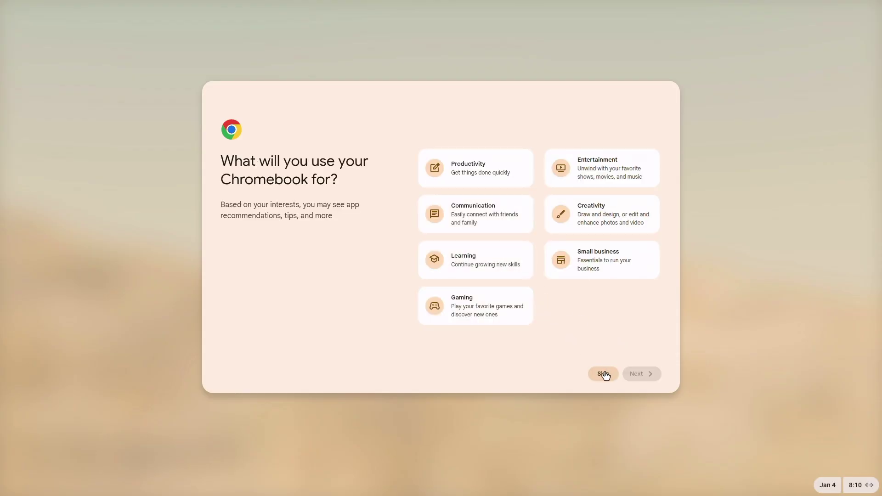
{"action": "left_click", "coordinate": [602, 373]}
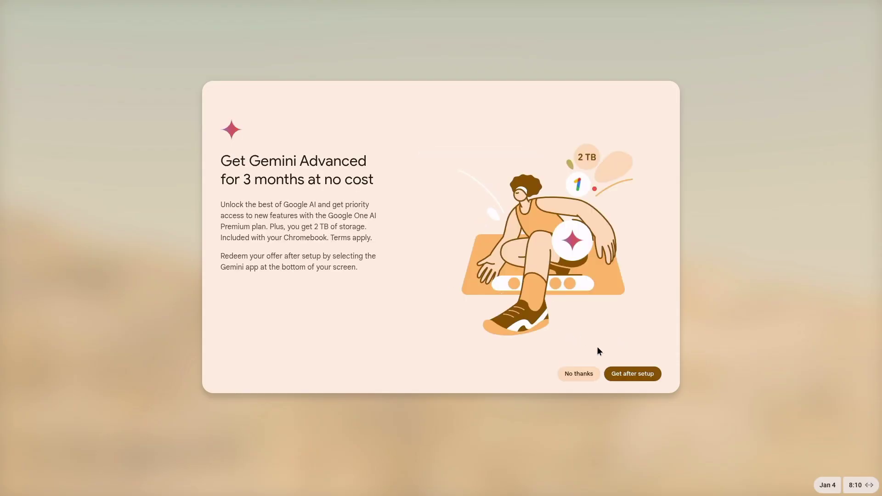
{"action": "left_click", "coordinate": [579, 375]}
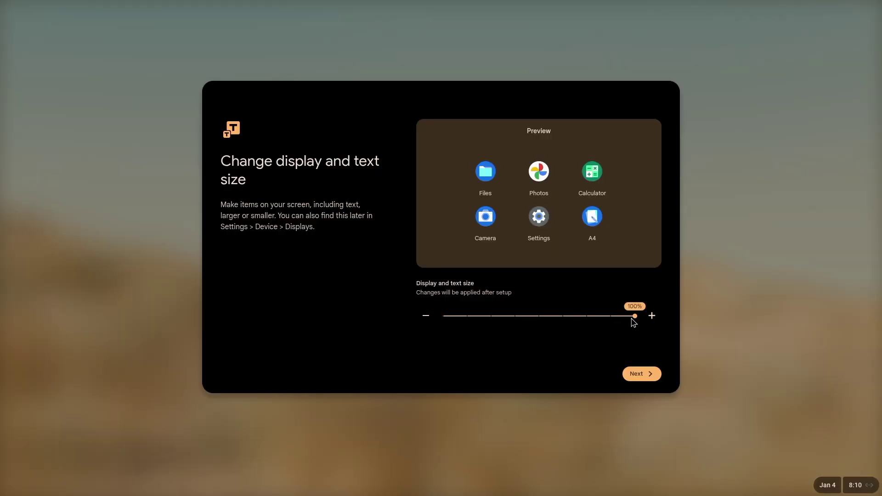
- Keep the display and text size at 100% with the Auto theme, and finish the Chromebook setup
{"action": "mouse_move", "coordinate": [633, 317]}
{"action": "left_mouse_down"}
{"action": "mouse_move", "coordinate": [560, 317]}
{"action": "mouse_move", "coordinate": [639, 325]}
{"action": "left_mouse_up"}
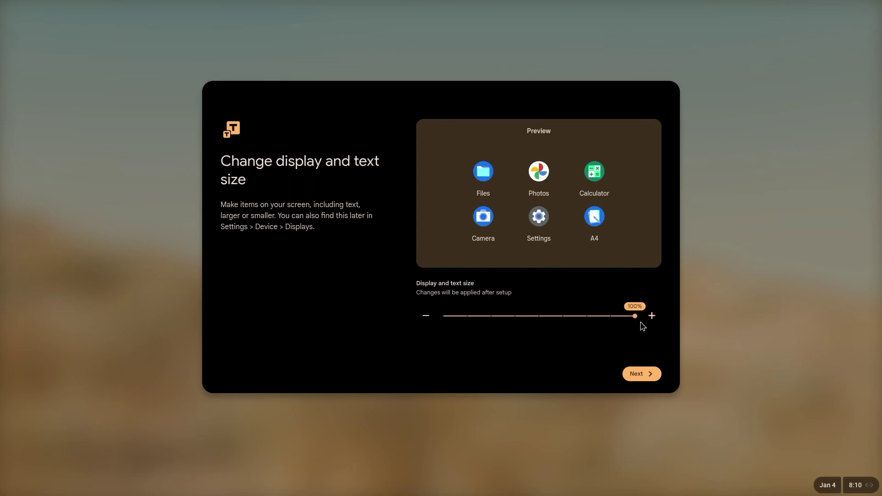
{"action": "left_click", "coordinate": [643, 372]}
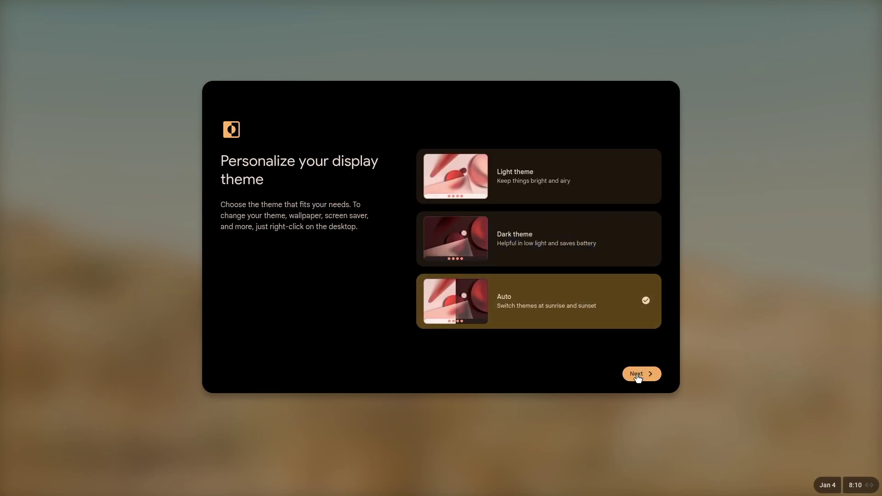
{"action": "left_click", "coordinate": [637, 375]}
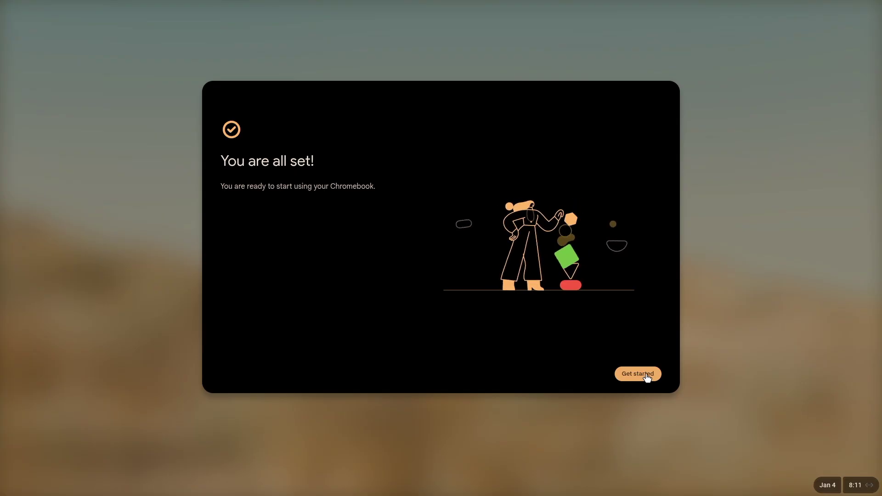
{"action": "left_click", "coordinate": [638, 374]}
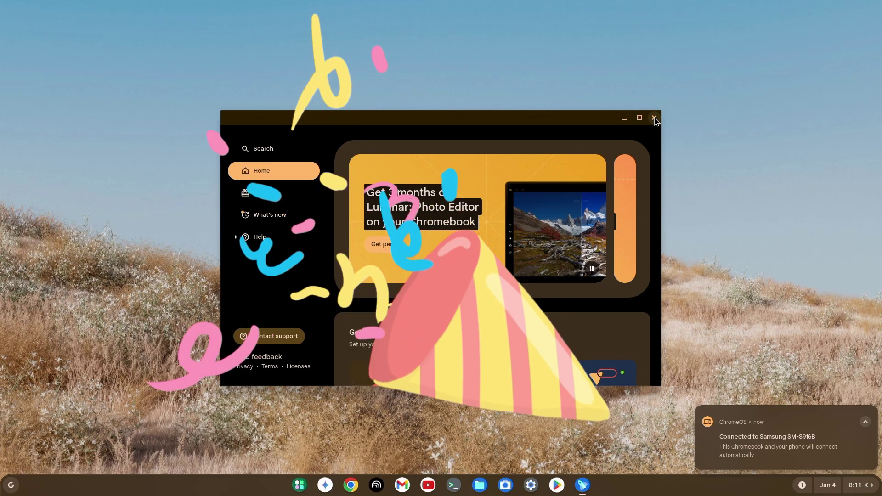
- Close the Explore window and look through the installed apps in the launcher
{"action": "left_click", "coordinate": [654, 117]}
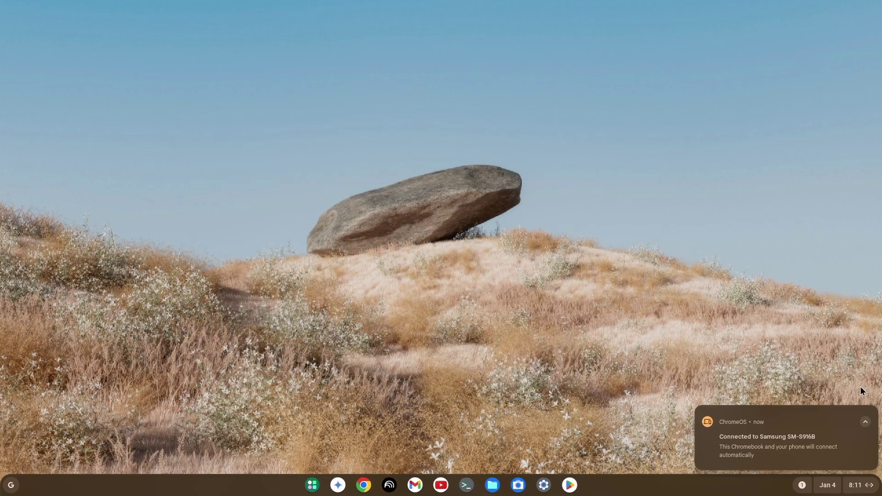
{"action": "left_click", "coordinate": [12, 486]}
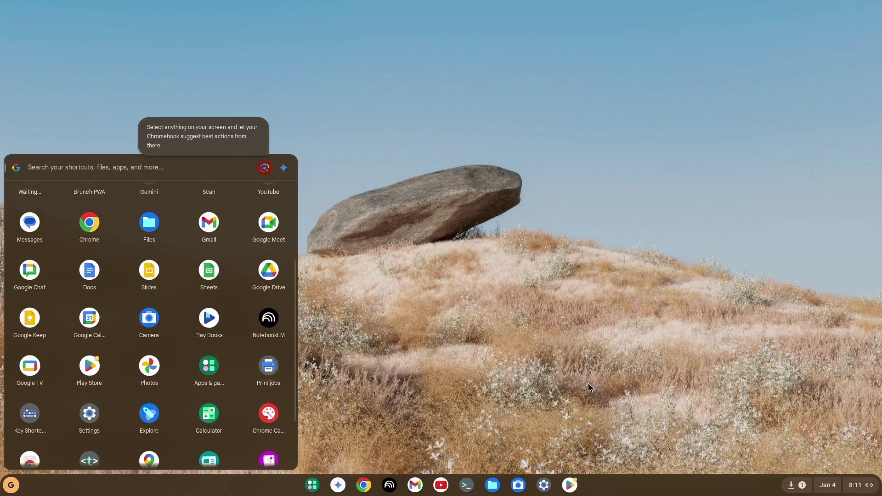
{"action": "left_click", "coordinate": [629, 366]}
- Open the Play Store, decline the deal and update notifications, and browse the Apps page
{"action": "left_click", "coordinate": [570, 487]}
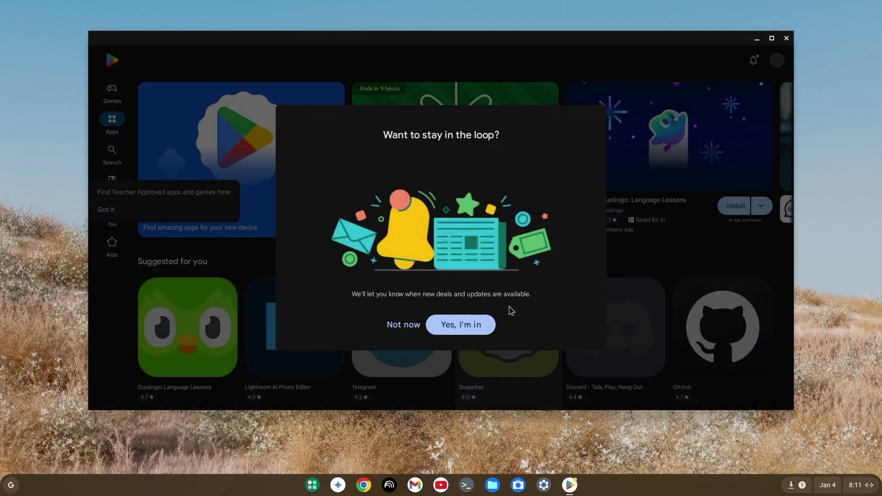
{"action": "left_click", "coordinate": [403, 327]}
{"action": "scroll", "coordinate": [476, 226], "scroll_direction": "down", "scroll_amount": 10}
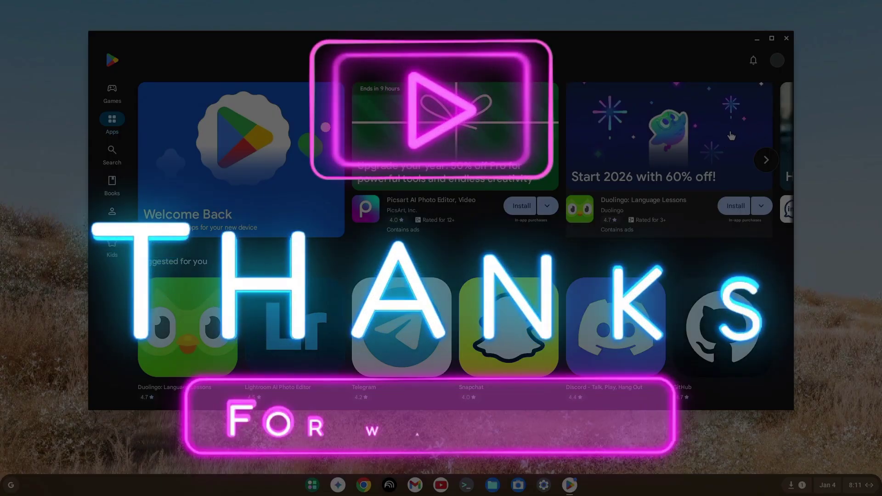
{"action": "scroll", "coordinate": [687, 181], "scroll_direction": "down", "scroll_amount": 8}
{"action": "scroll", "coordinate": [685, 177], "scroll_direction": "down", "scroll_amount": 6}
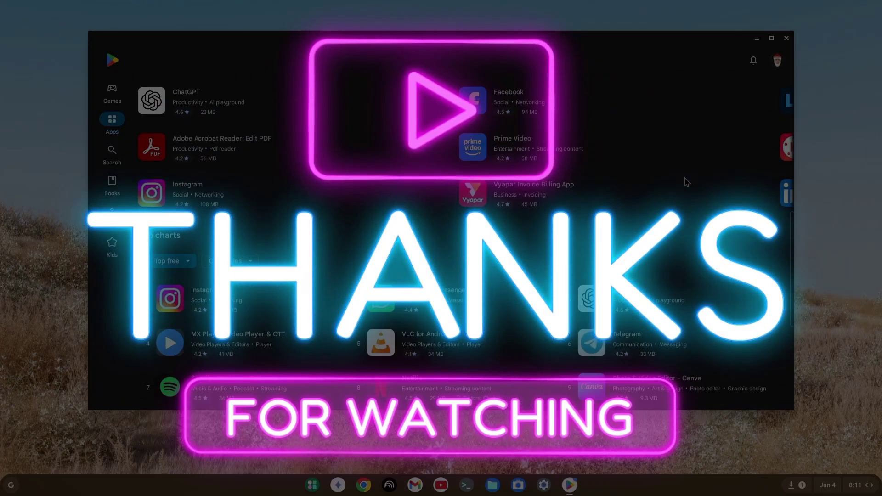